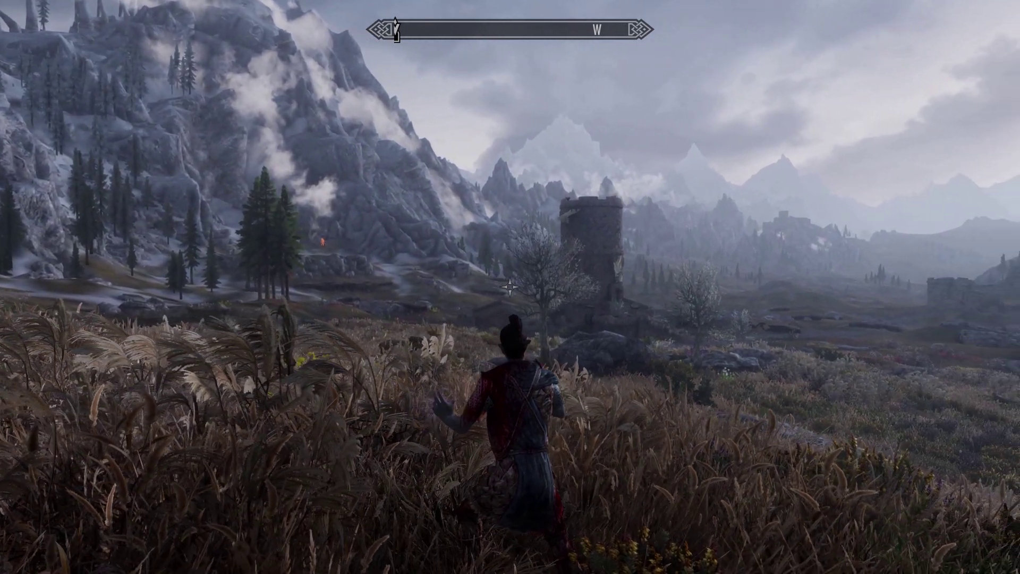
key(w)
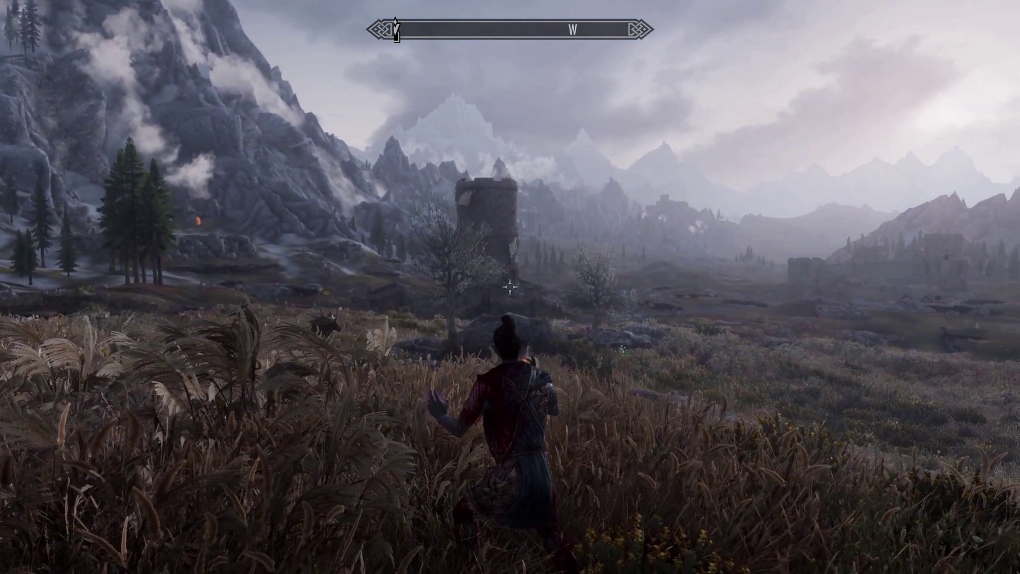
key(w)
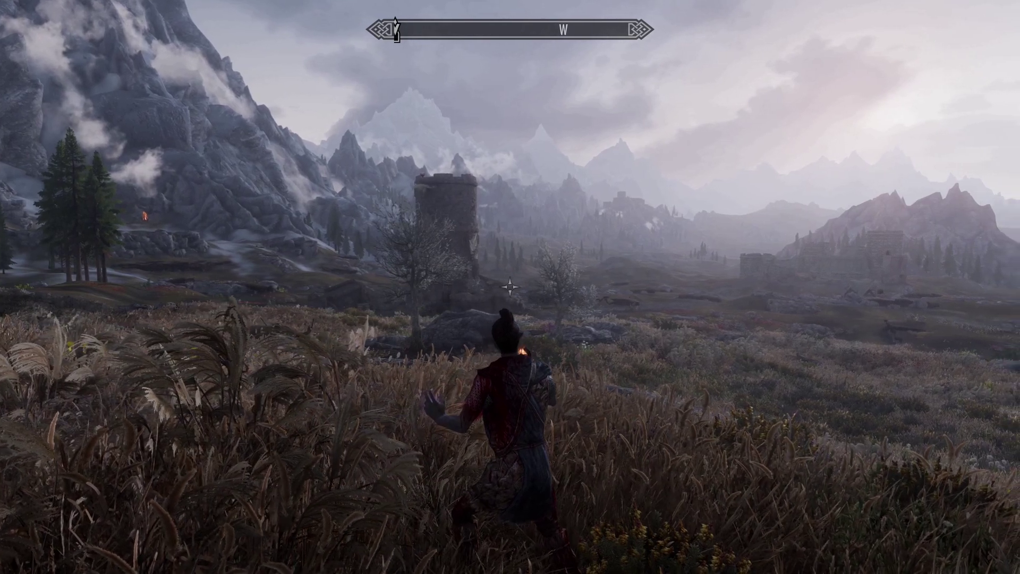
key(w)
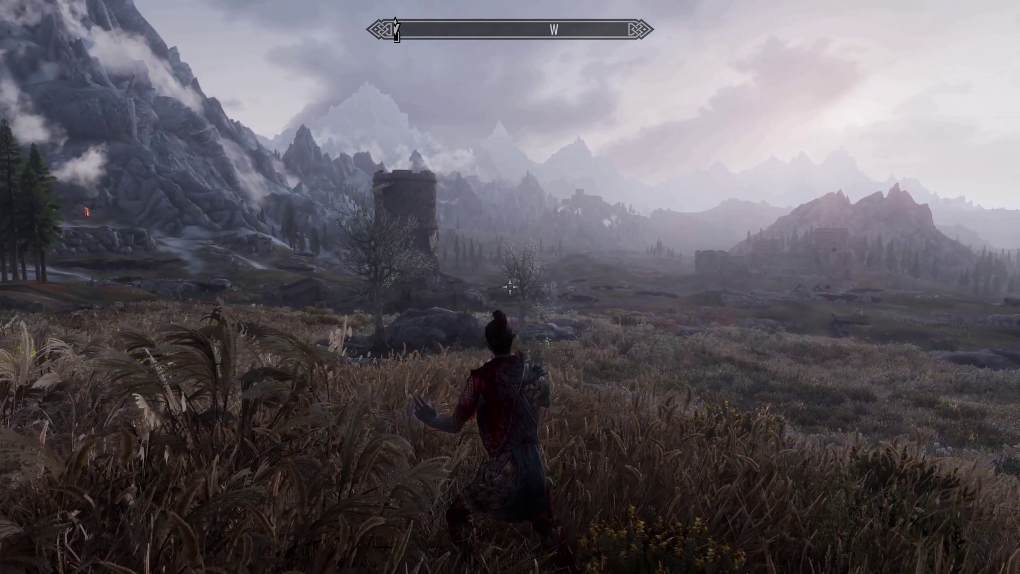
key(w)
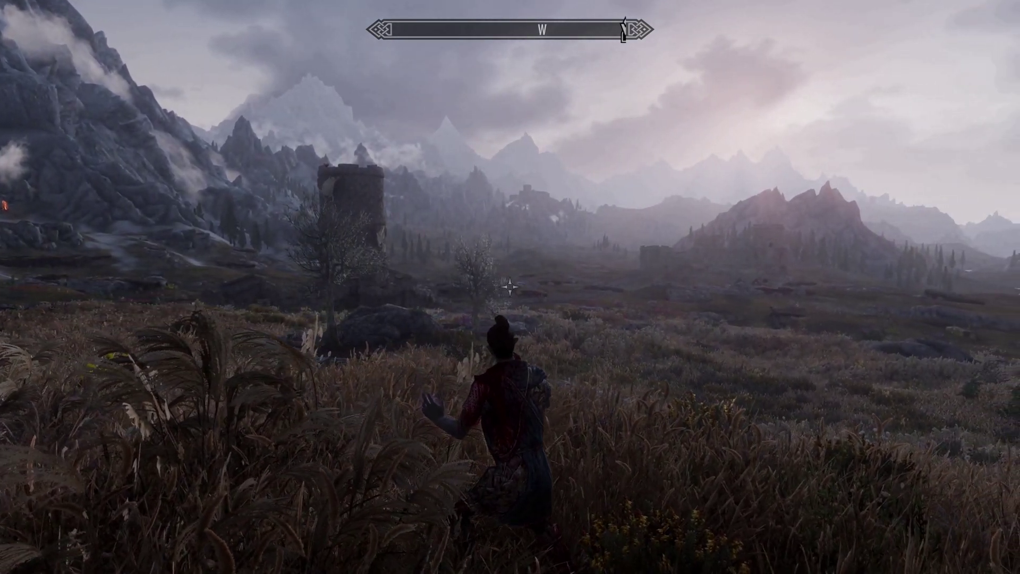
key(w)
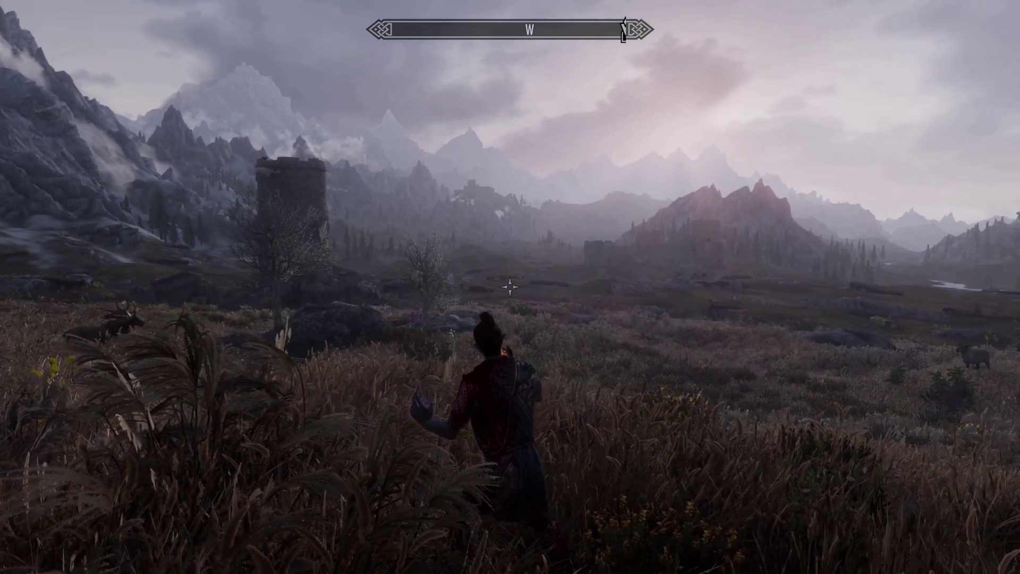
key(w)
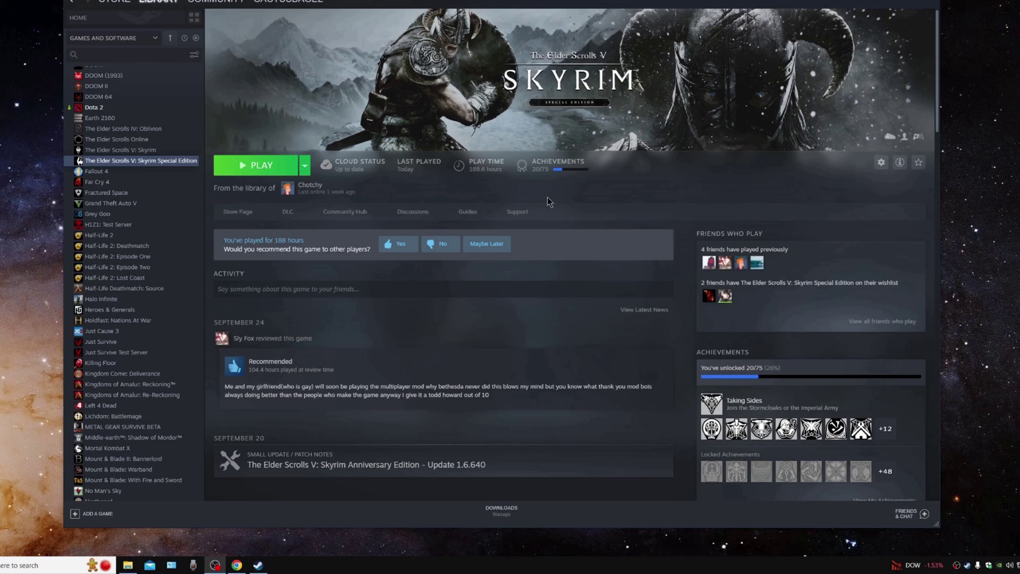
Step: Uninstall The Elder Scrolls V: Skyrim Special Edition from the Steam library and confirm the removal
right_click(150, 164)
mouse_move(174, 206)
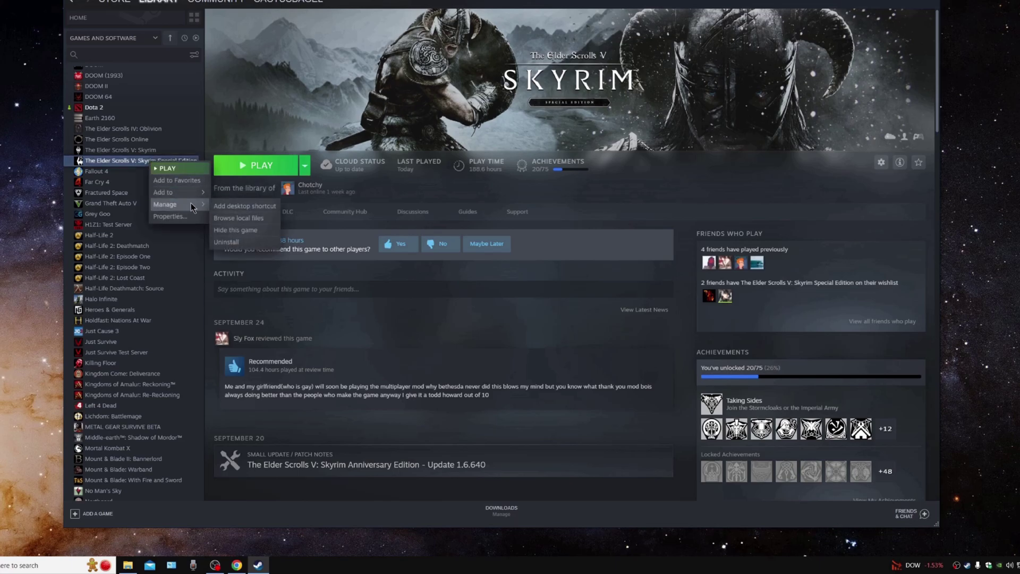
click(235, 241)
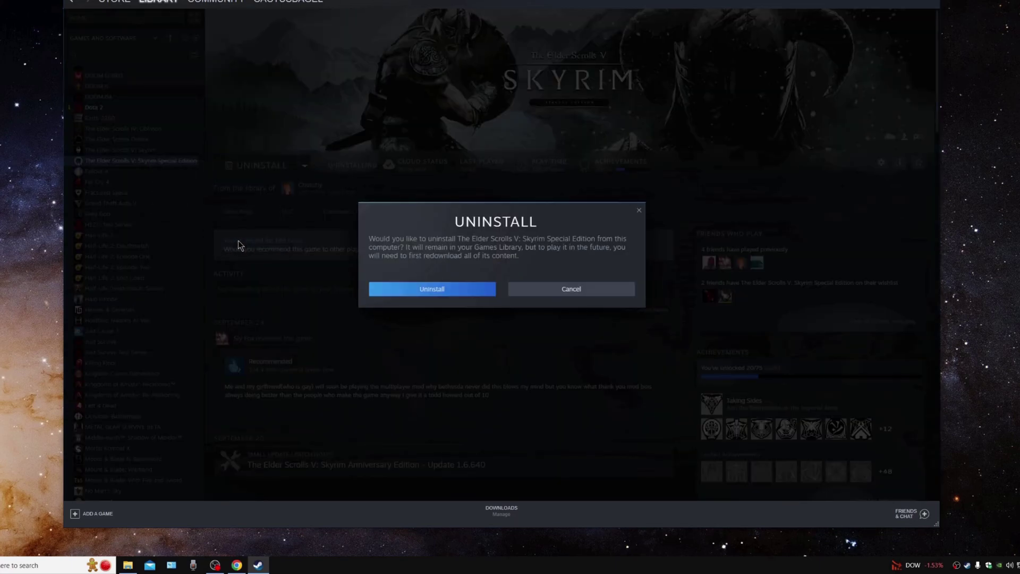
click(439, 290)
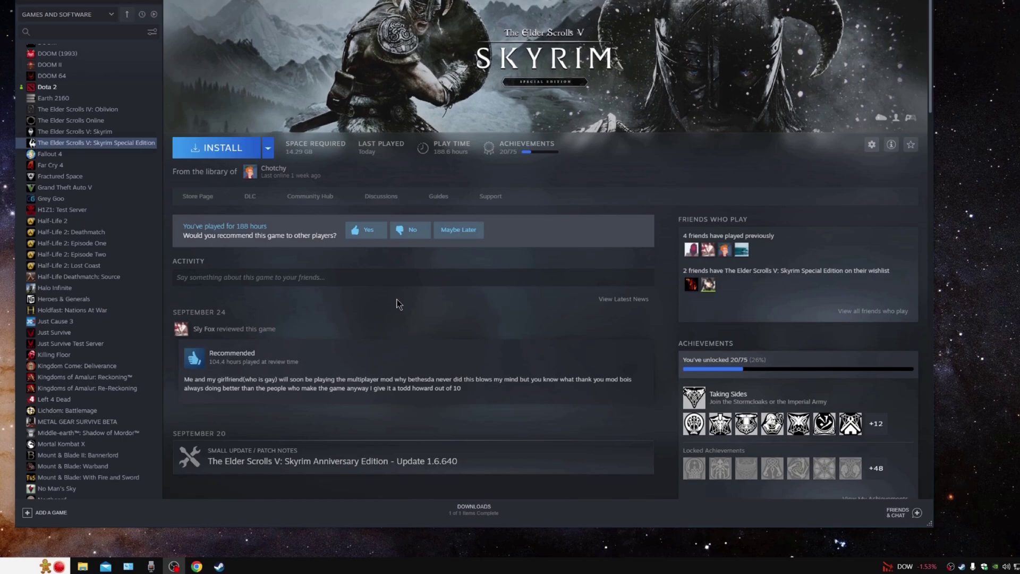
Step: Delete the Skyrim Special Edition folder from My Games in the Documents folder using File Explorer
right_click(85, 567)
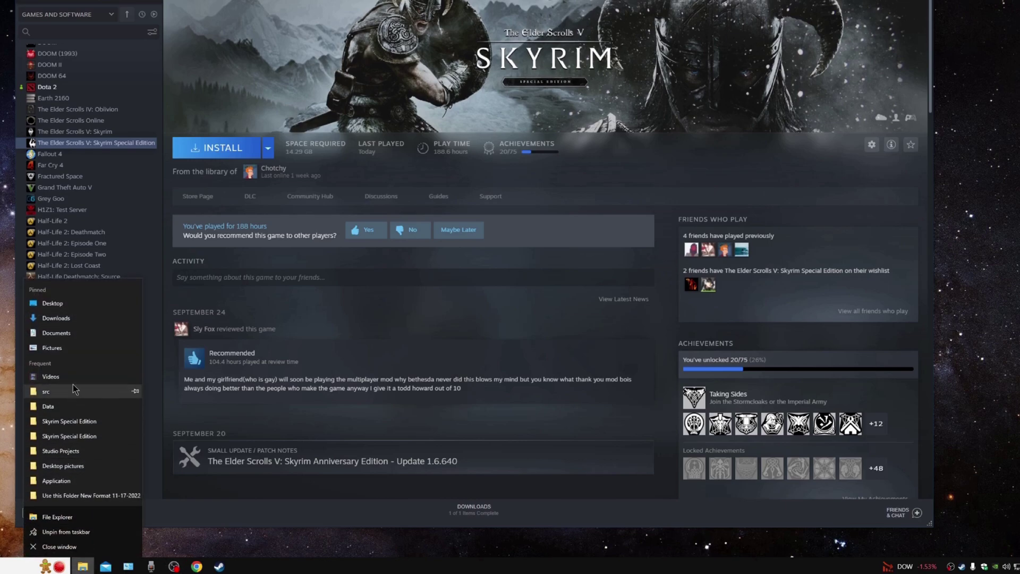
click(55, 333)
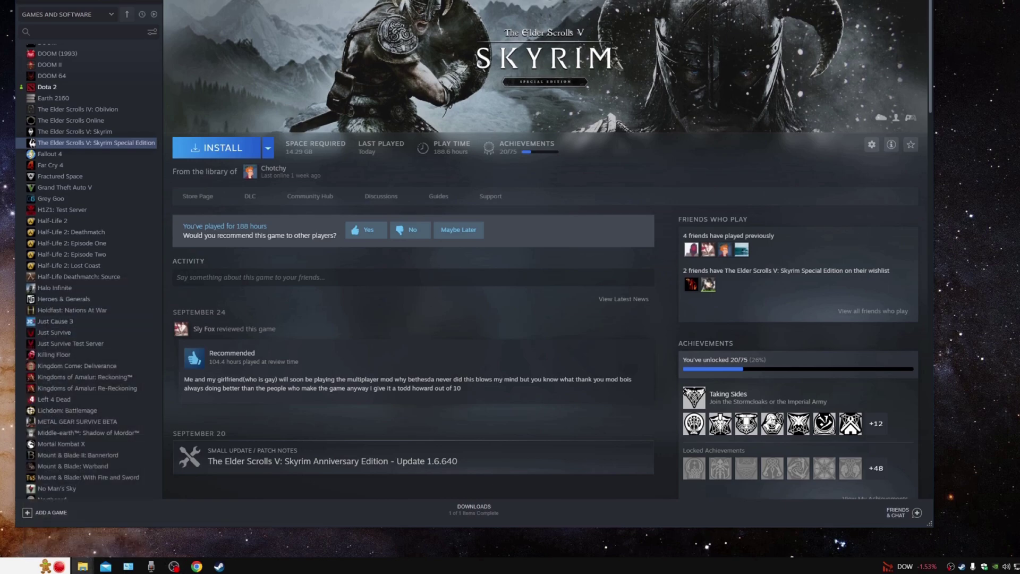
drag(558, 129, 308, 132)
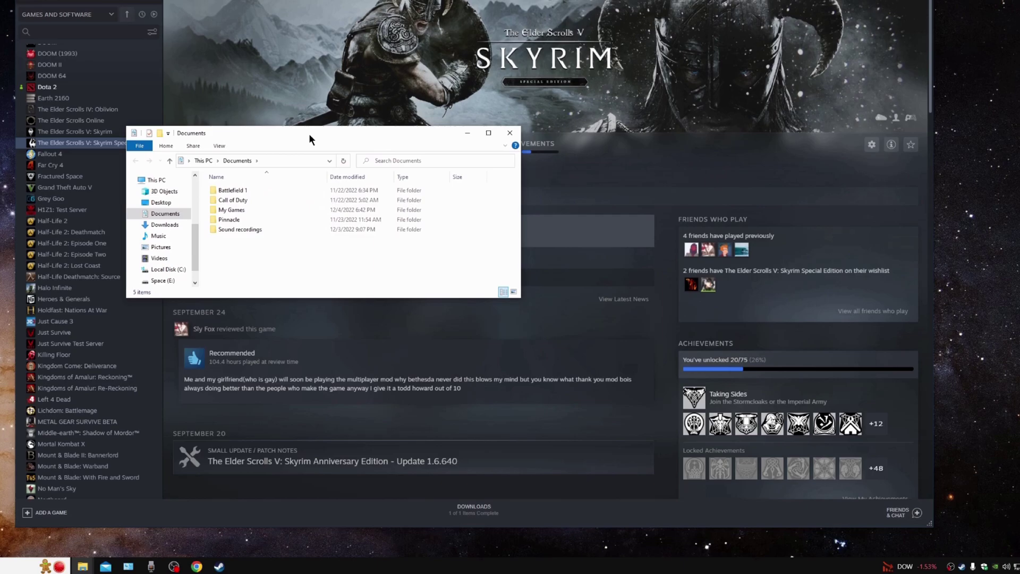
double_click(240, 210)
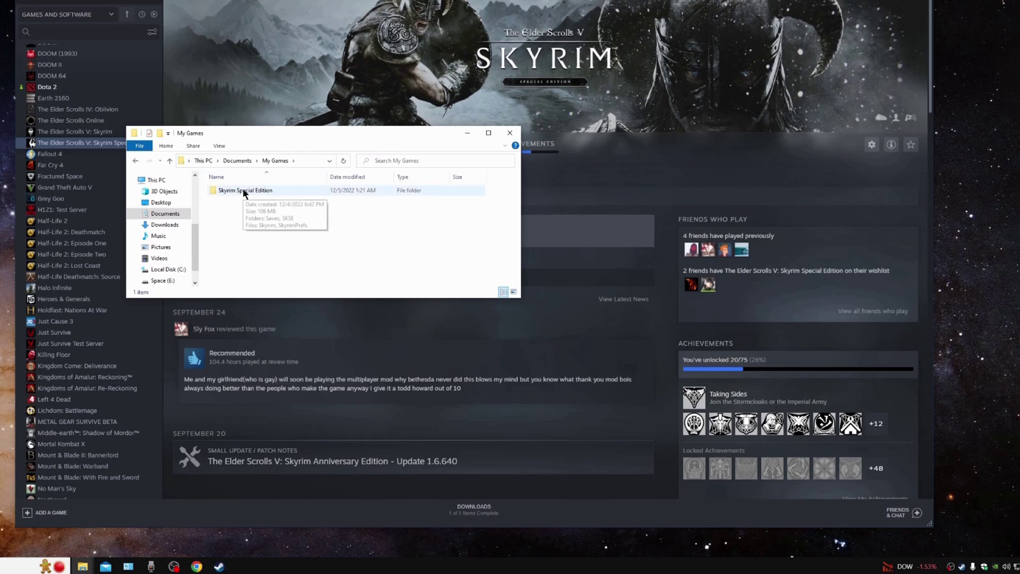
right_click(244, 191)
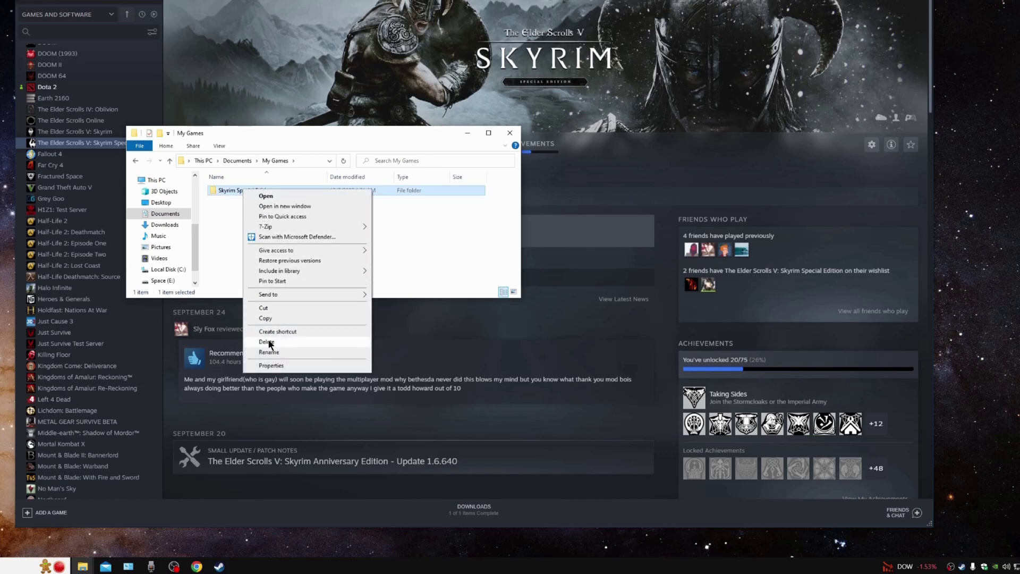
click(268, 342)
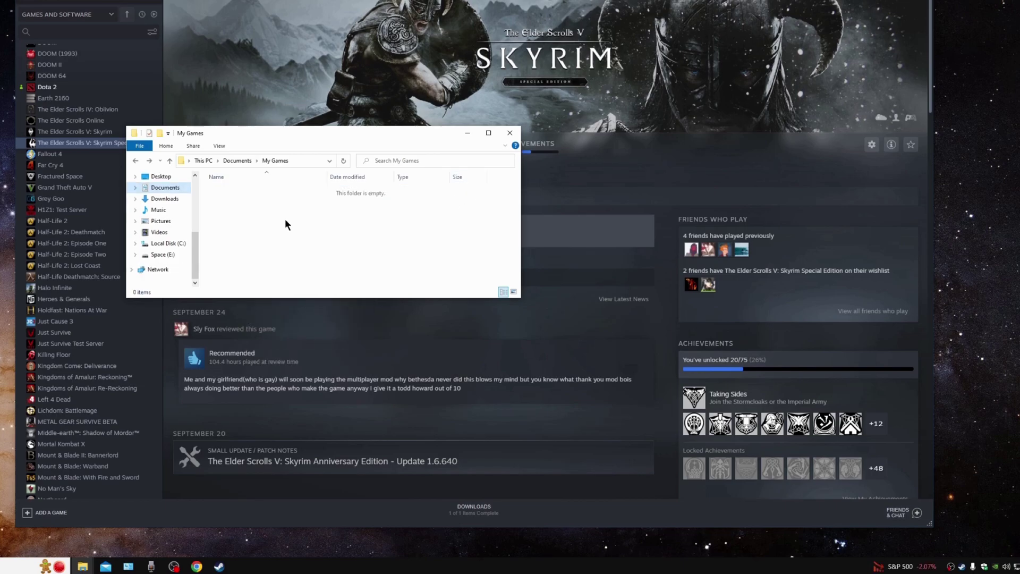
Step: Delete the Skyrim Special Edition folder from Program Files (x86)\Steam\steamapps\common on the Space (E:) drive
click(163, 255)
double_click(236, 209)
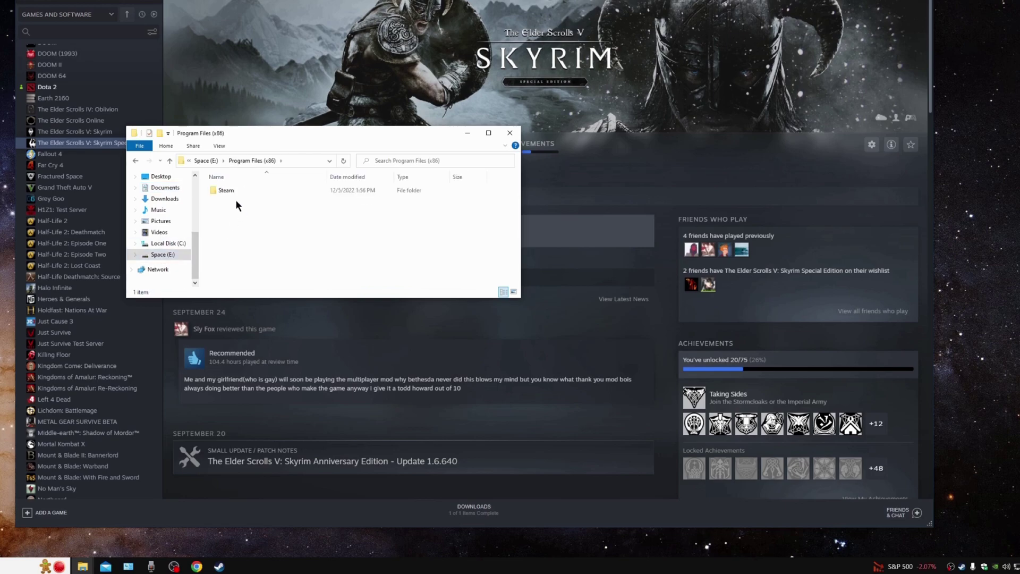
double_click(227, 192)
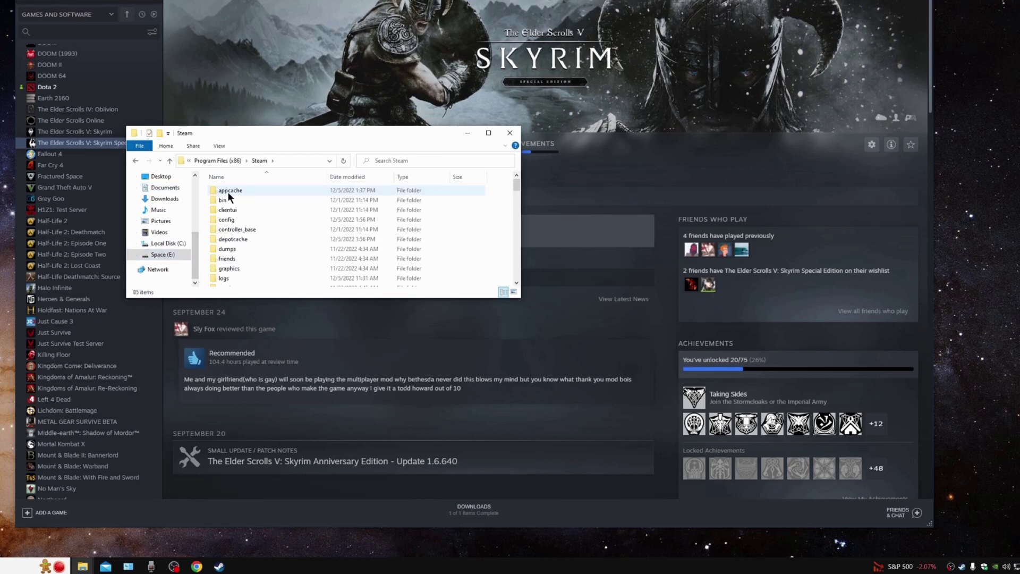
scroll(239, 240, down, 5)
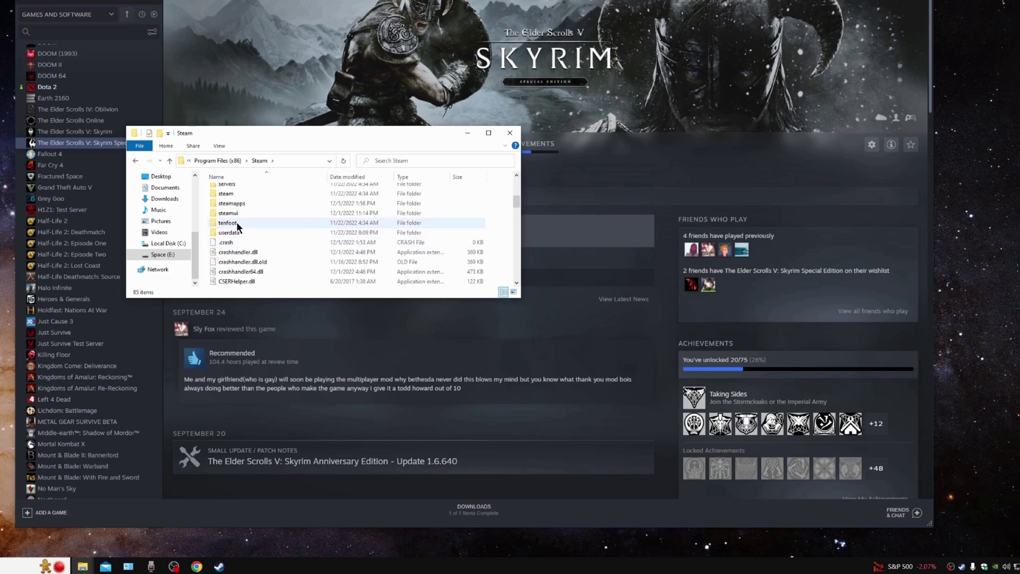
click(234, 204)
double_click(233, 204)
double_click(234, 190)
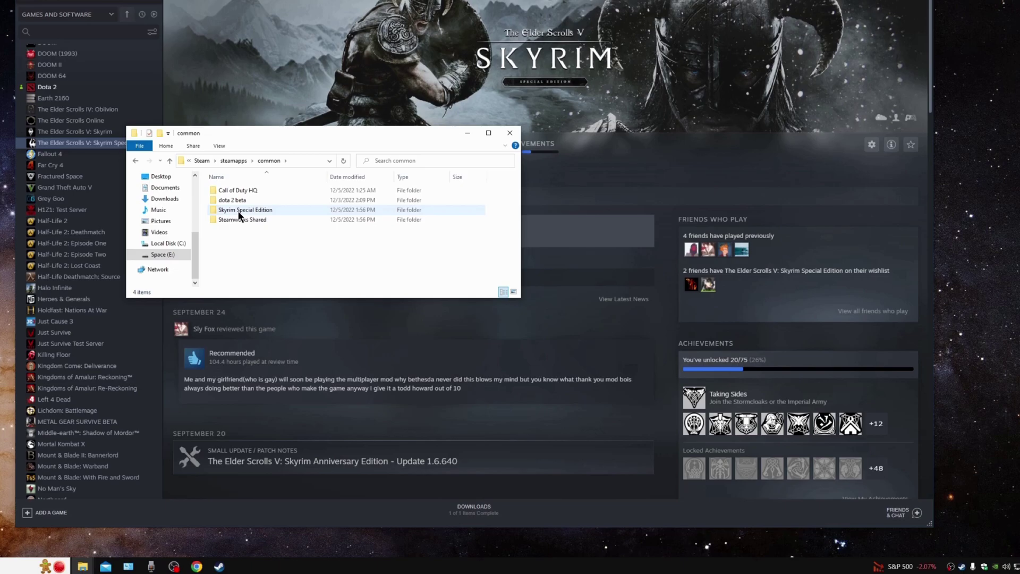
right_click(238, 211)
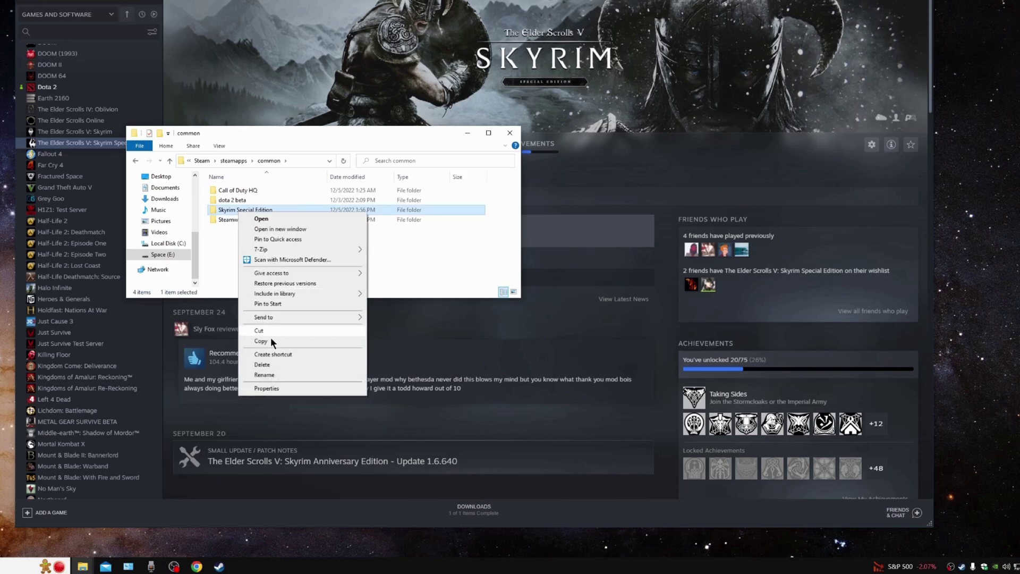
click(262, 364)
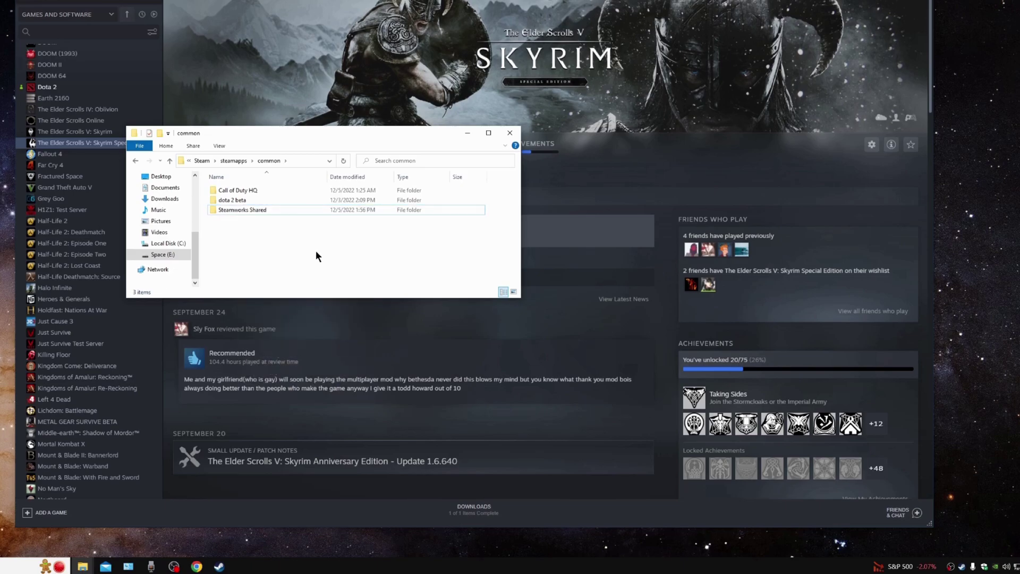
Step: Return to Steam and start a fresh installation of The Elder Scrolls V: Skyrim Special Edition
click(413, 295)
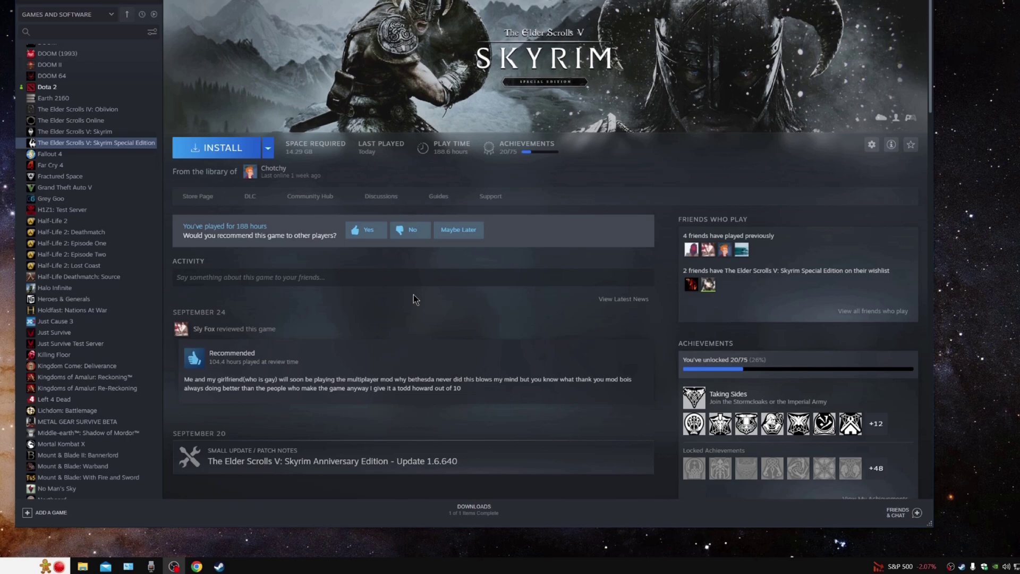
click(223, 148)
click(520, 313)
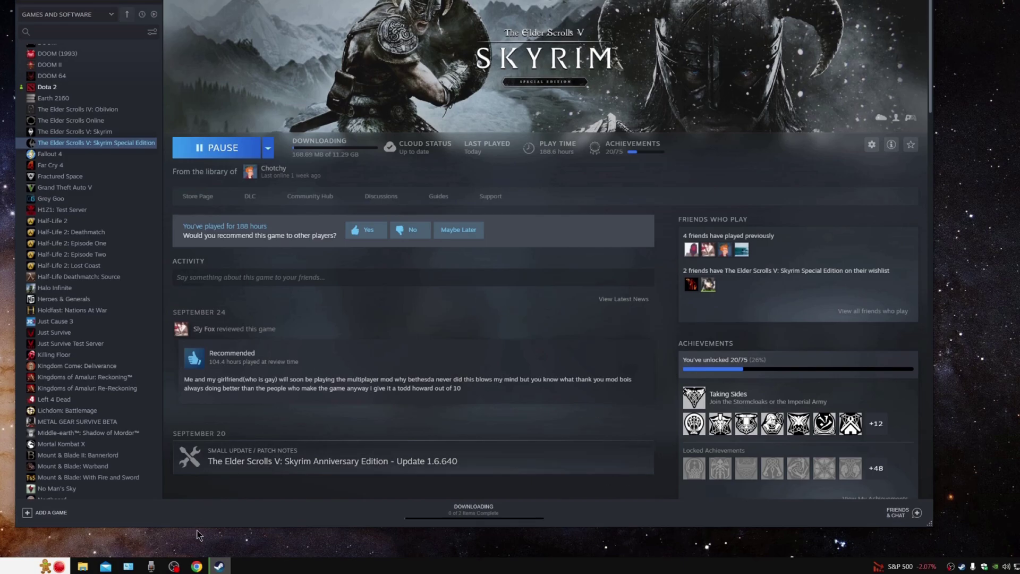
Step: Switch to Chrome and search Google for "skse"
click(195, 566)
click(543, 165)
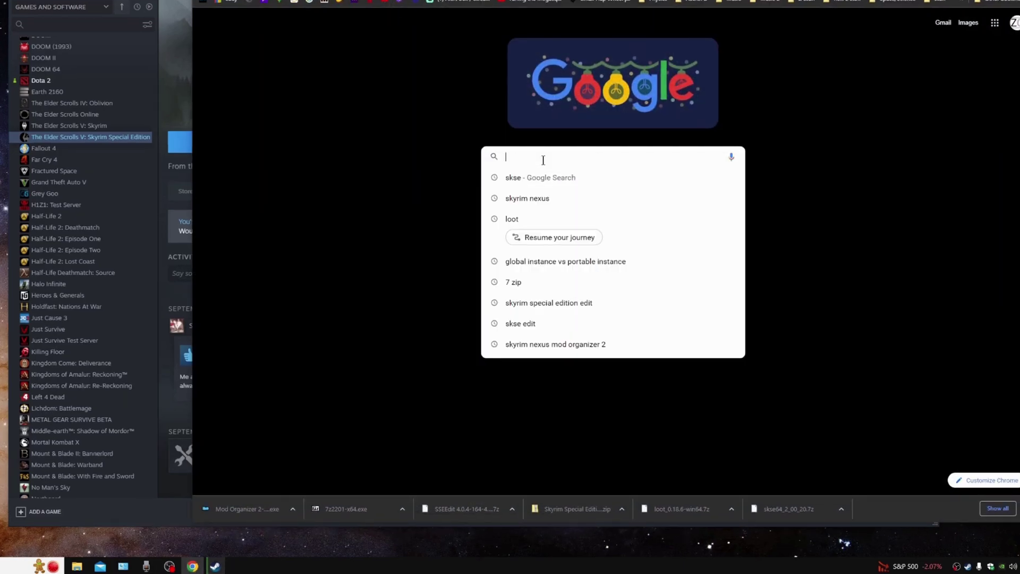
text(skse)
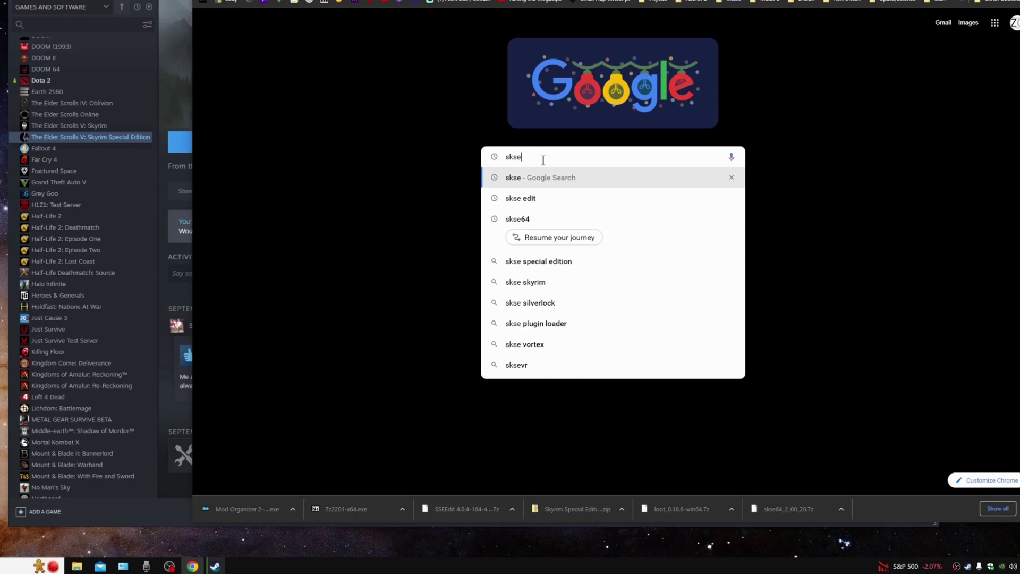
key(Return)
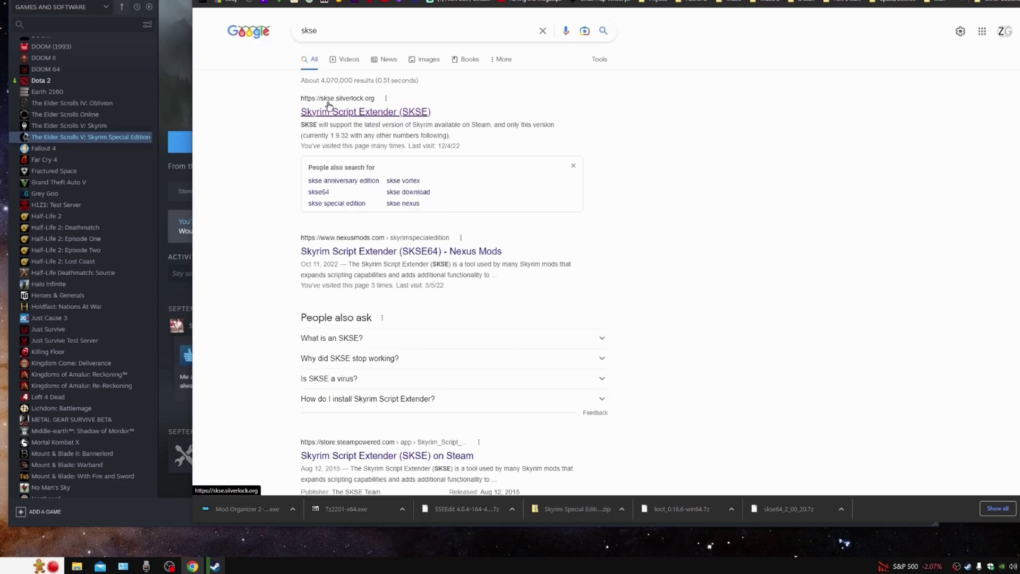
Step: Open the Skyrim Script Extender site at skse.silverlock.org and download the 7z file of Anniversary Edition build 2.2.3 for game version 1.6.640
click(329, 109)
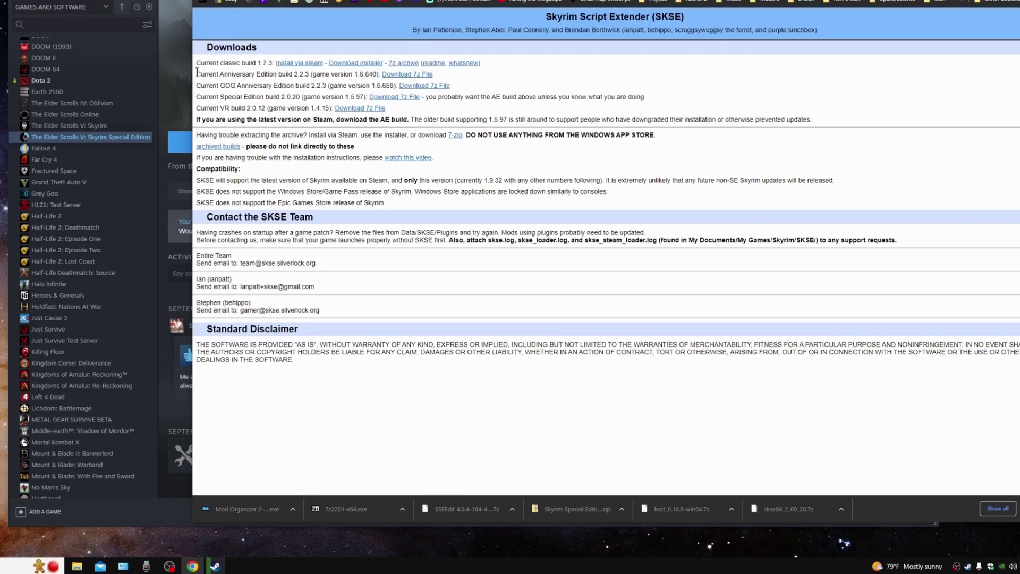
drag(197, 72, 317, 75)
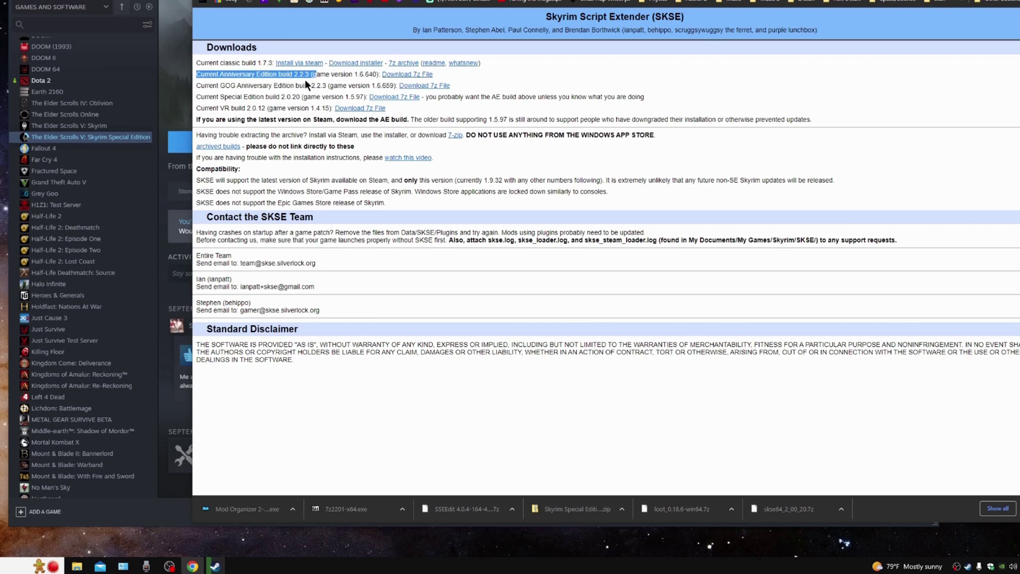
click(404, 76)
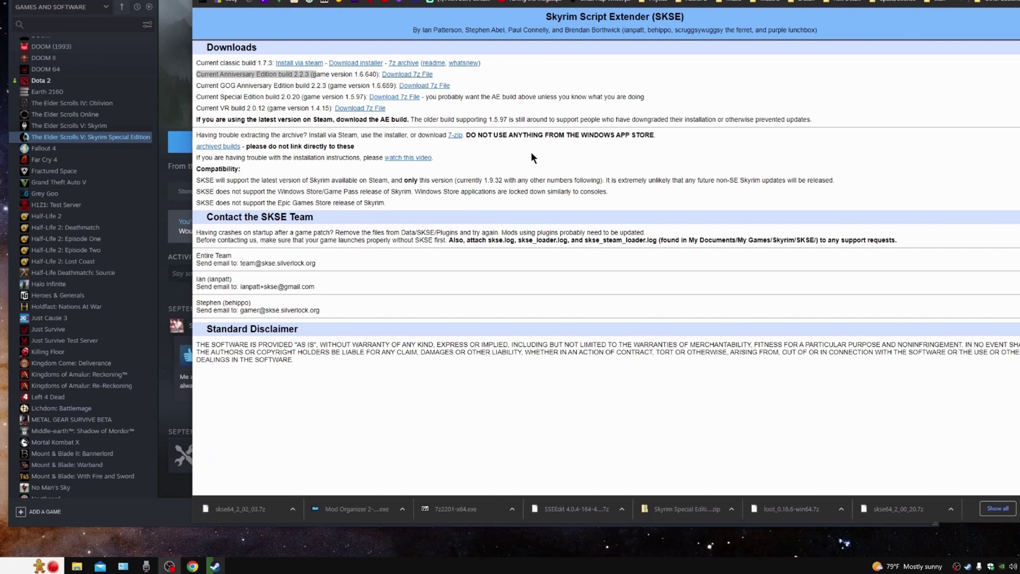
Step: Download loot_0.18.6-win64.7z from the assets of the LOOT v0.18.6 release on the already open GitHub page
key(ctrl+Tab)
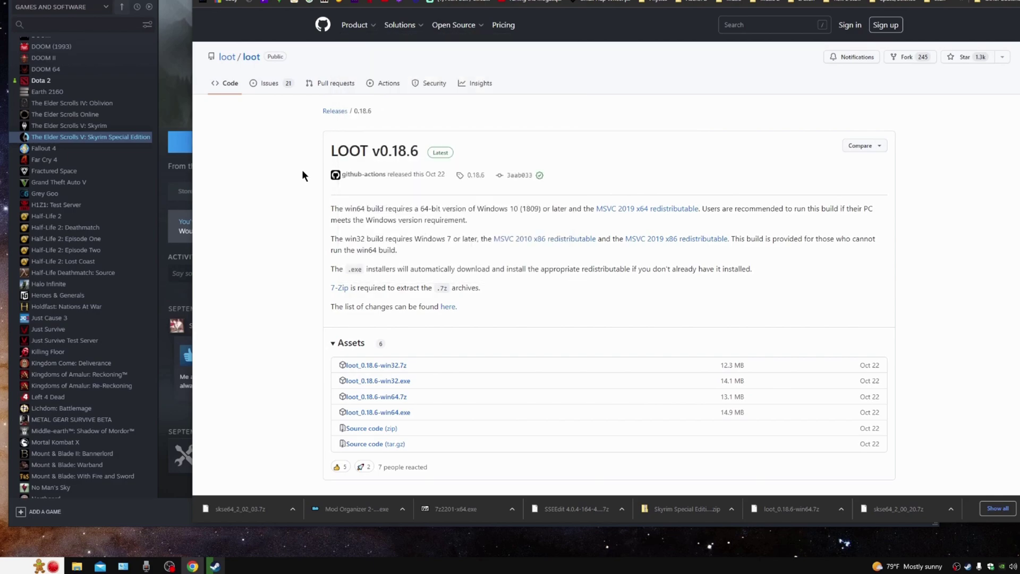
scroll(301, 170, down, 1)
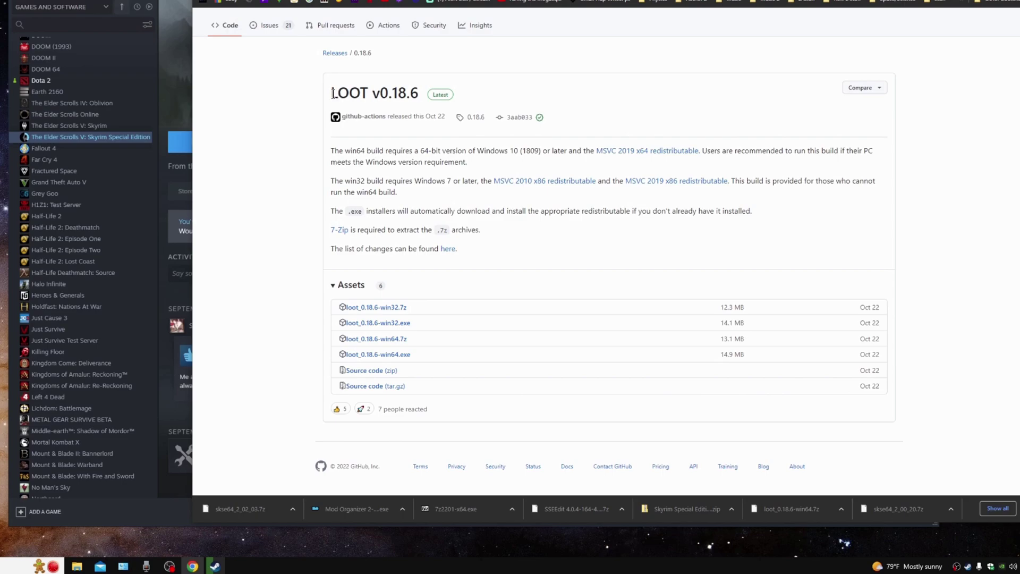
drag(332, 93, 419, 94)
scroll(519, 91, up, 1)
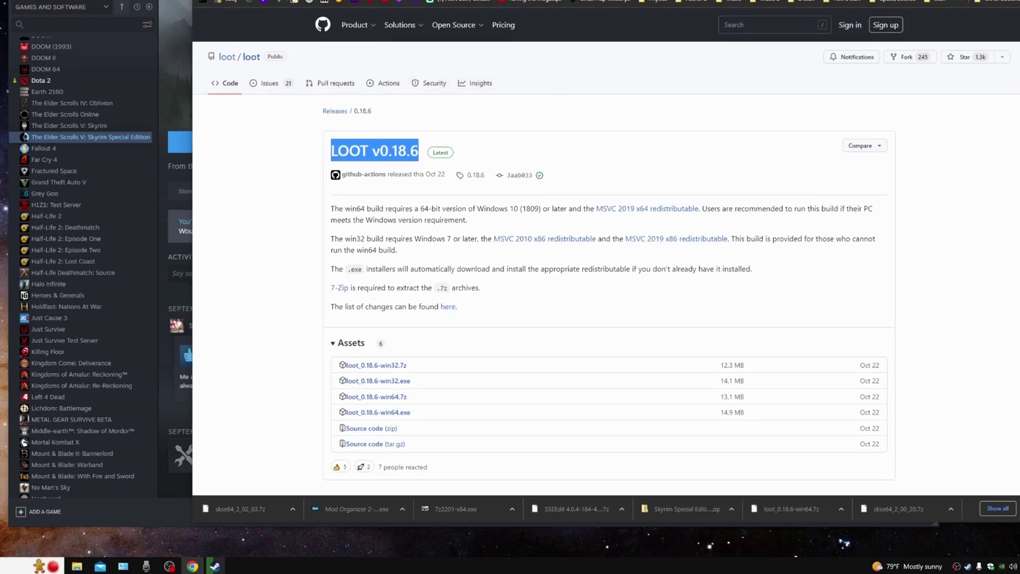
scroll(406, 313, down, 1)
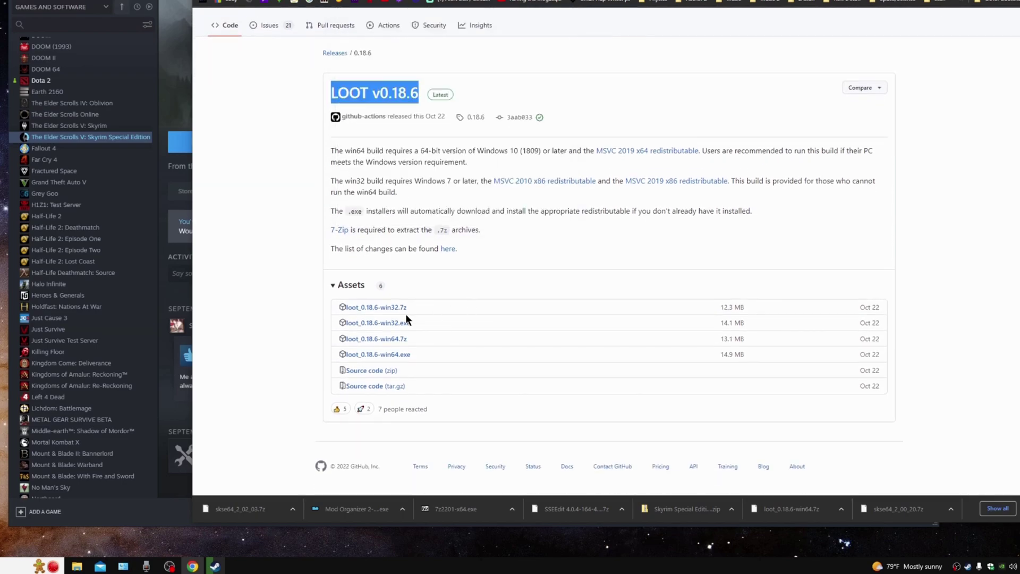
click(366, 341)
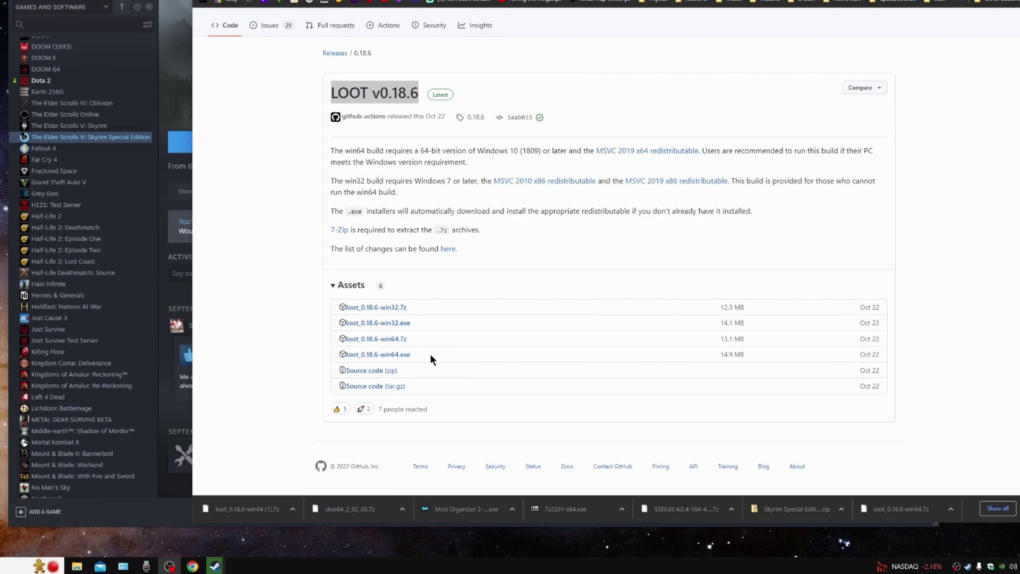
click(369, 340)
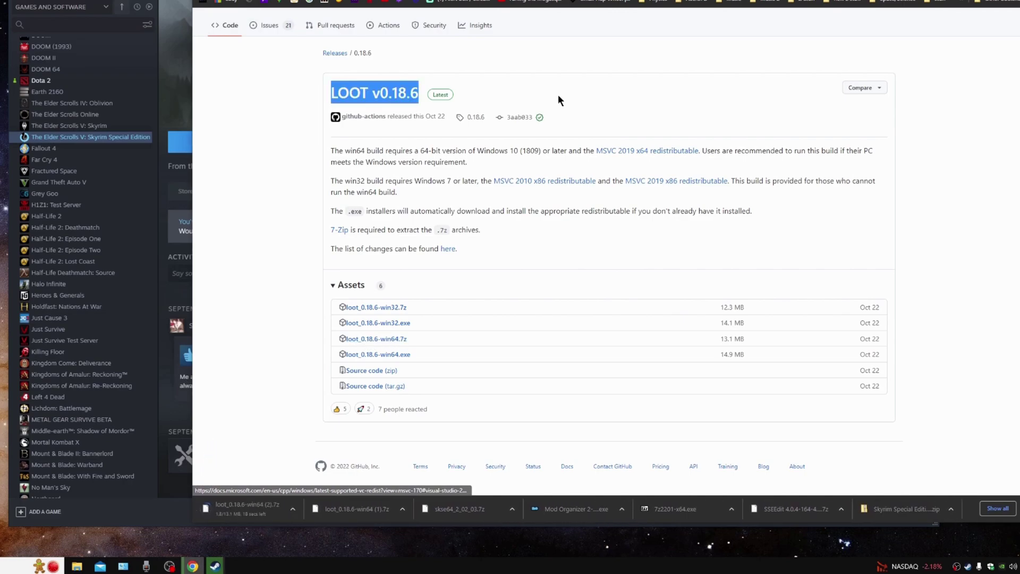
Step: Go to the already open Nexus Mods site, search for "mod organizer 2" and open the Mod Organizer 2 mod page
key(ctrl+Tab)
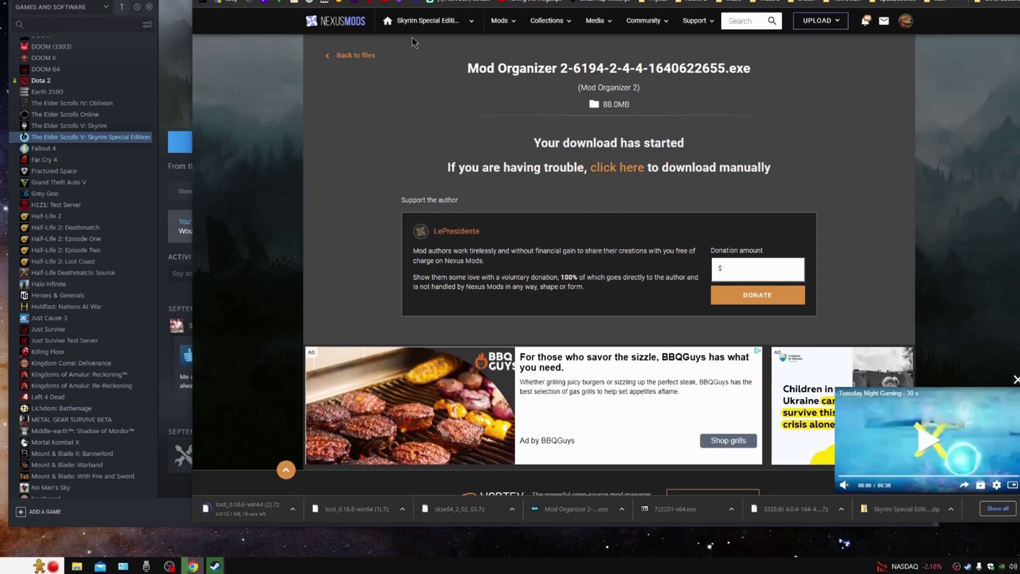
key(ctrl+Tab)
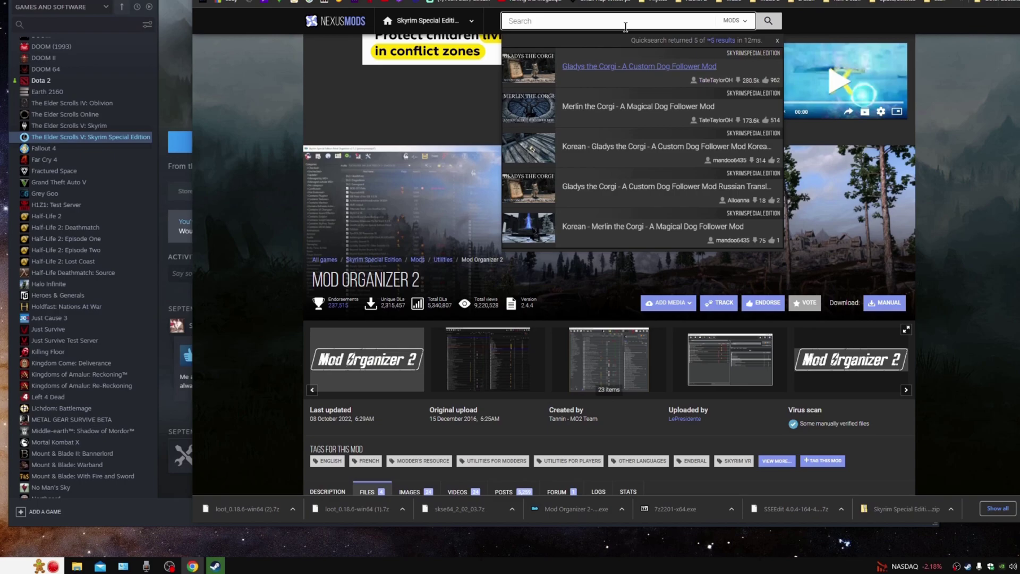
text(mod organizer 2)
click(599, 74)
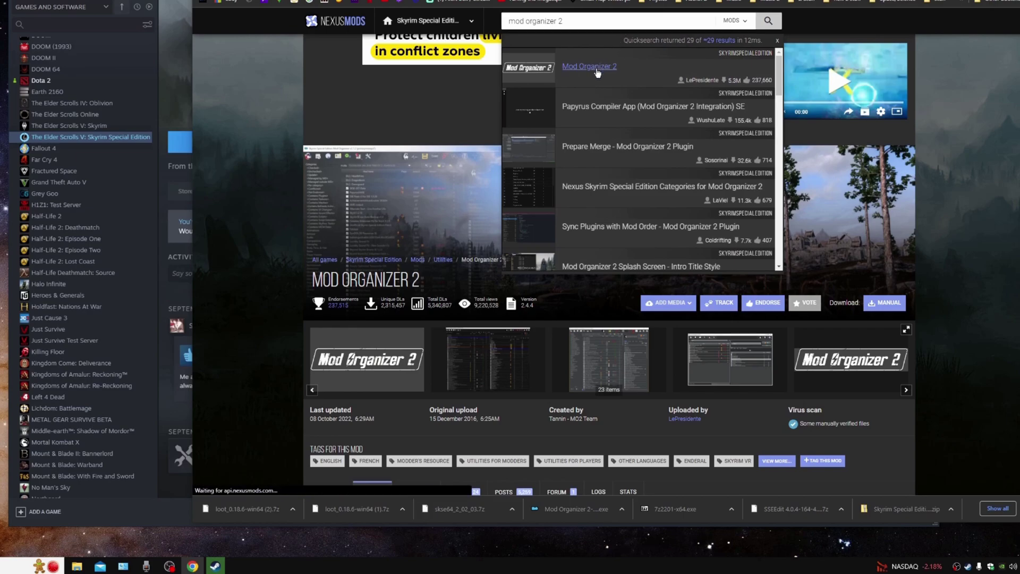
Step: Download the Mod Organizer 2 version 2.4.4 main file manually from the mod's files
scroll(382, 180, down, 5)
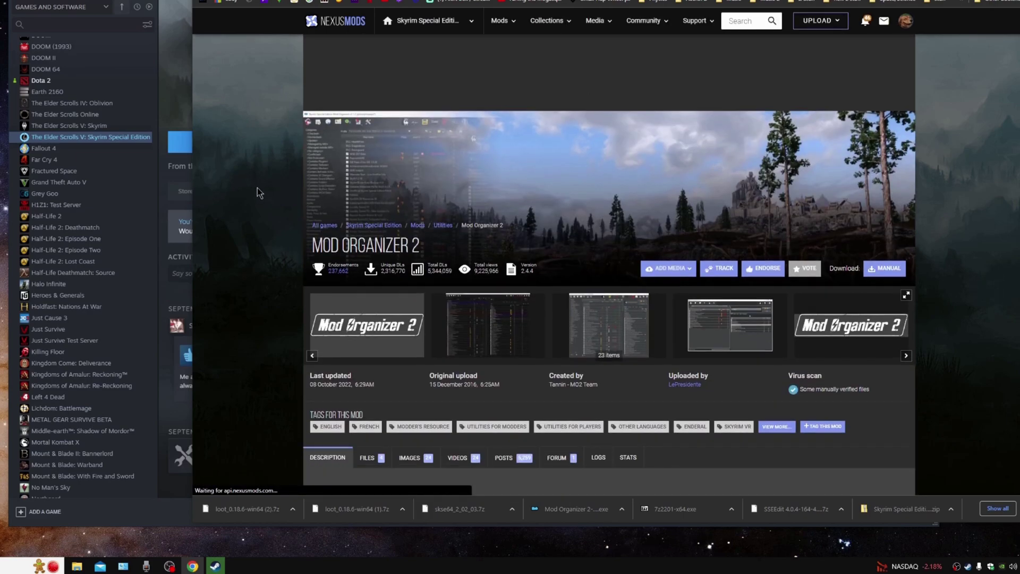
click(382, 178)
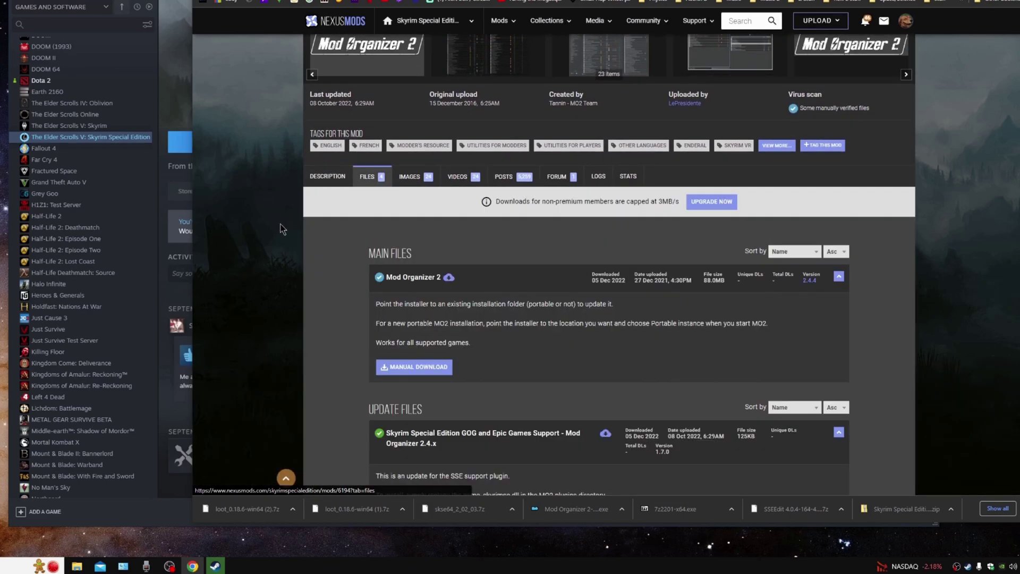
scroll(280, 224, down, 3)
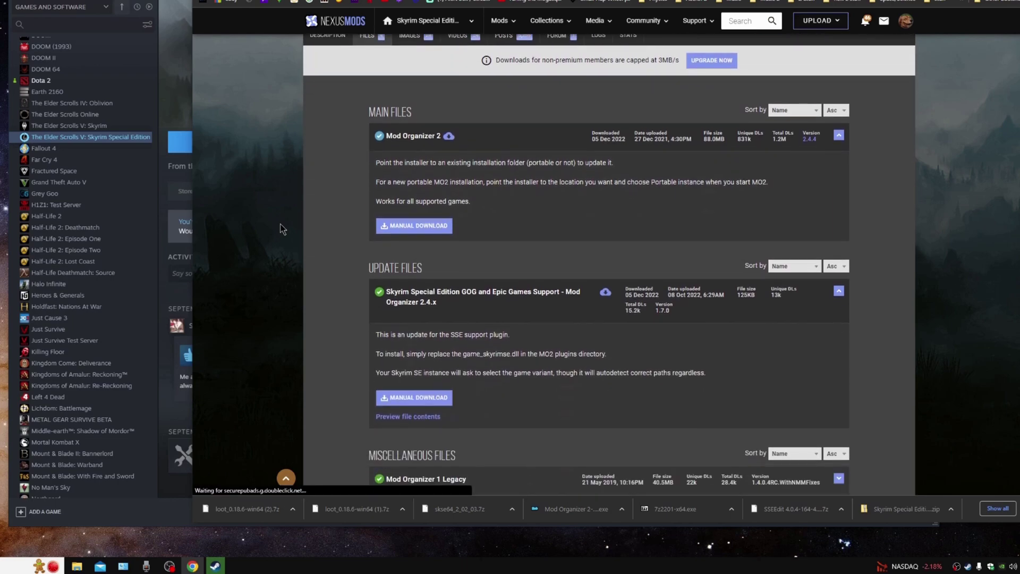
click(415, 226)
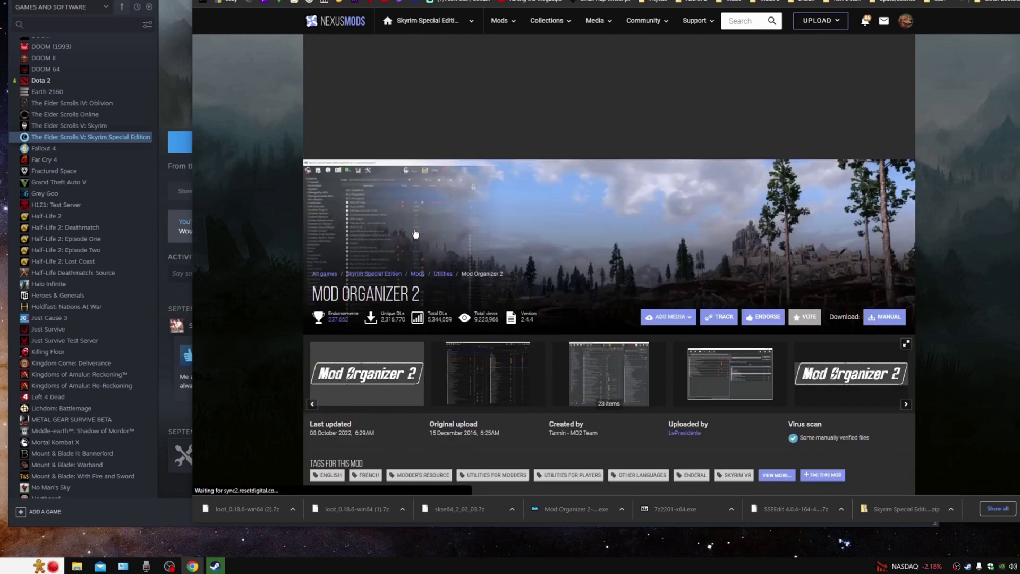
click(629, 282)
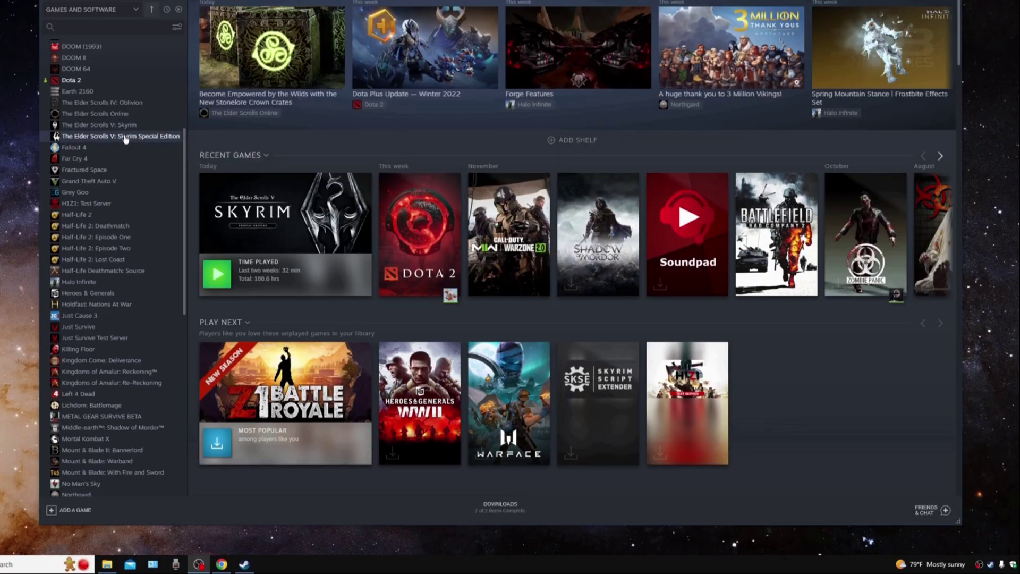
Step: Launch The Elder Scrolls V: Skyrim Special Edition from the Steam library and accept the automatic video hardware detection
click(125, 137)
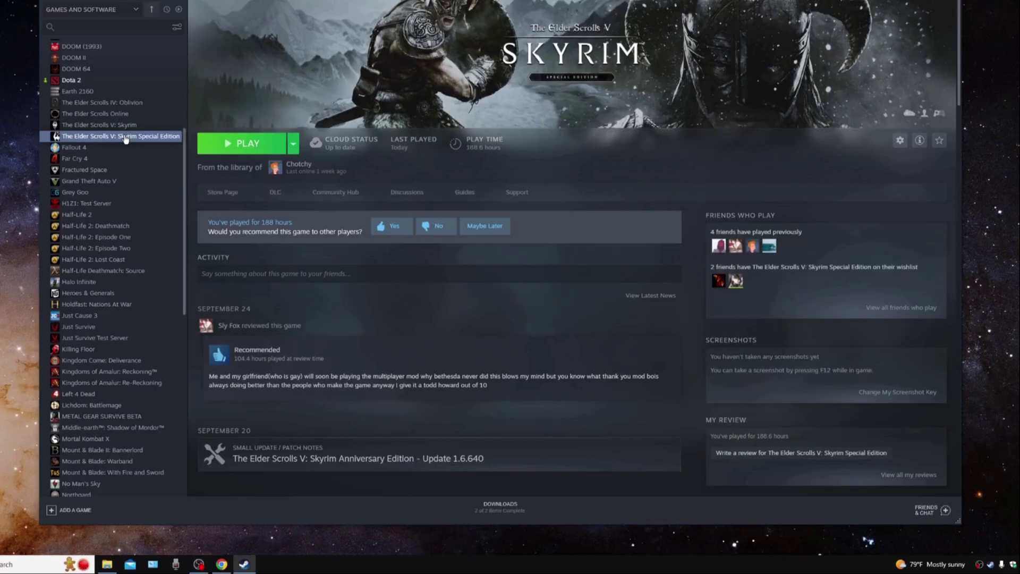
click(247, 145)
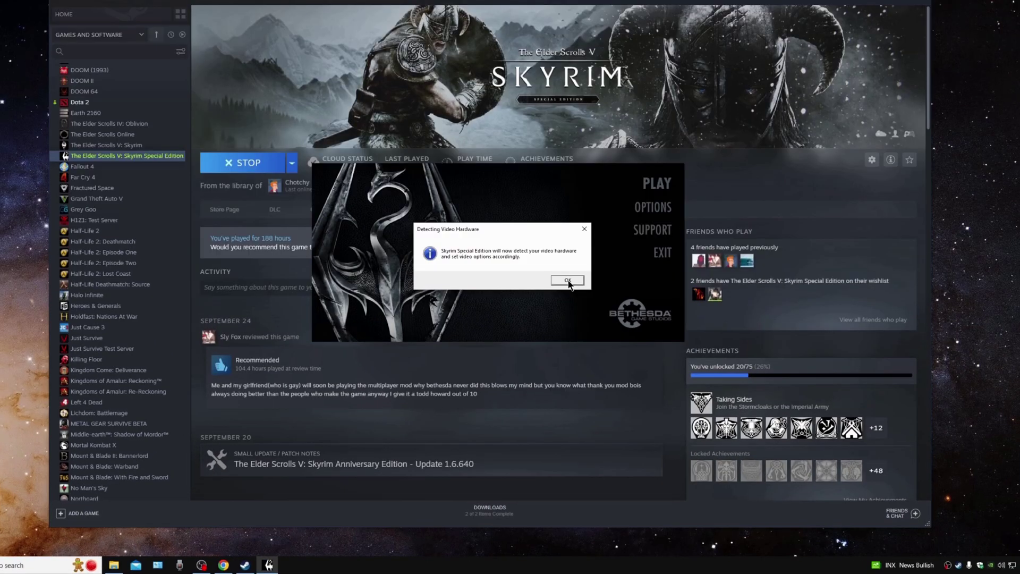
click(583, 267)
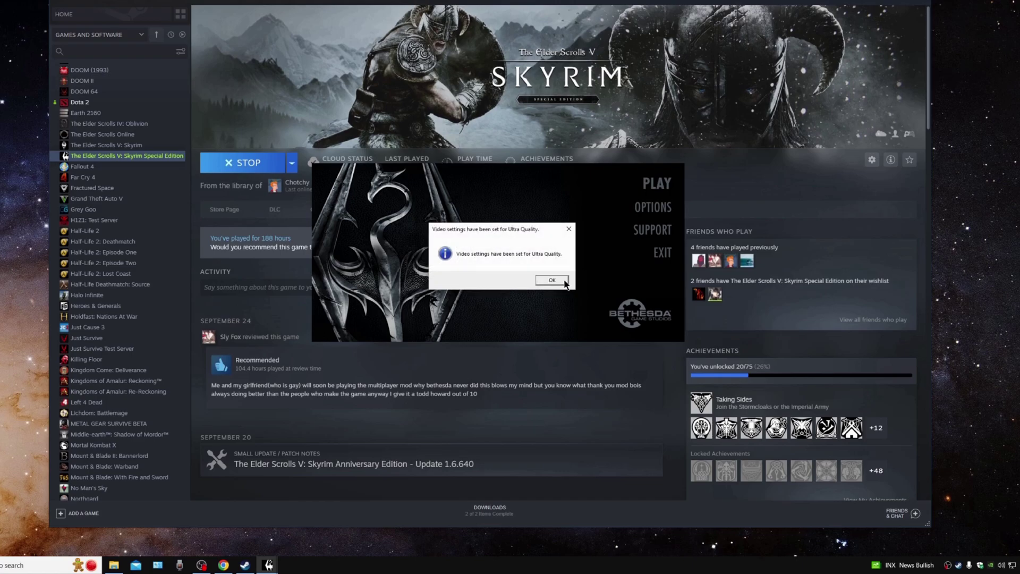
click(564, 282)
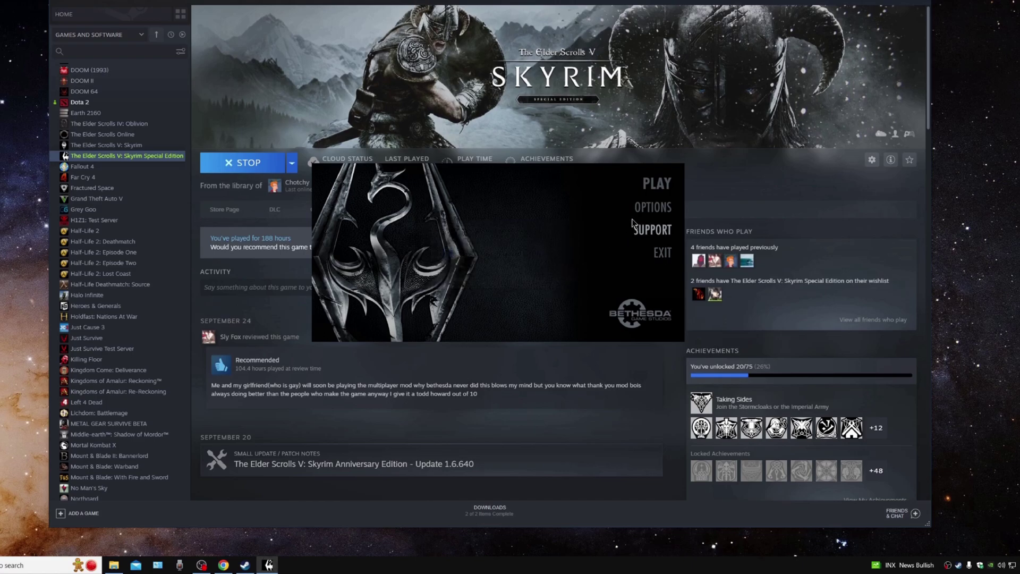
Step: Set the Skyrim launcher's resolution to 2560x1440 and its antialiasing to TAA (Best quality)
click(653, 207)
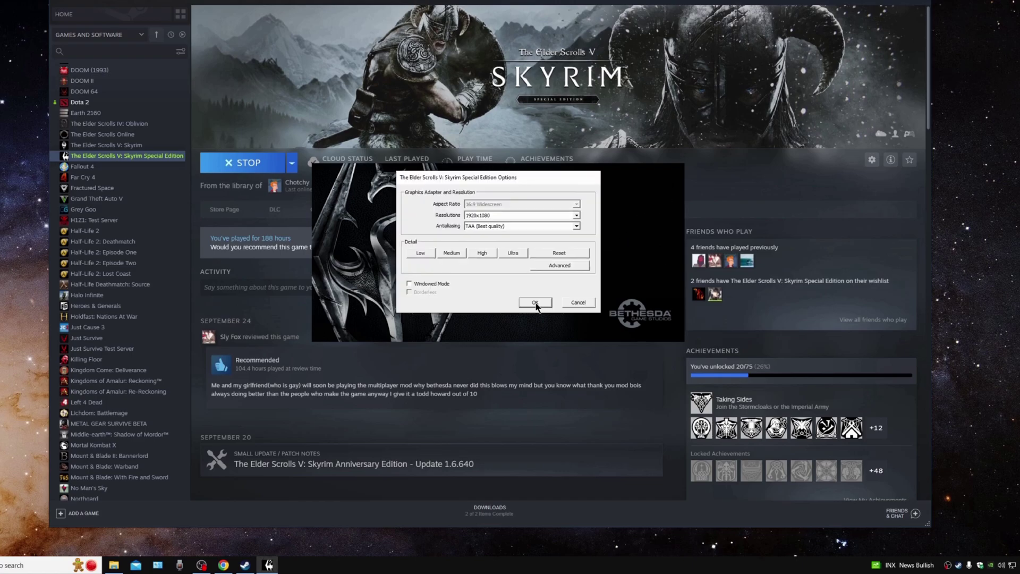
click(576, 216)
click(483, 245)
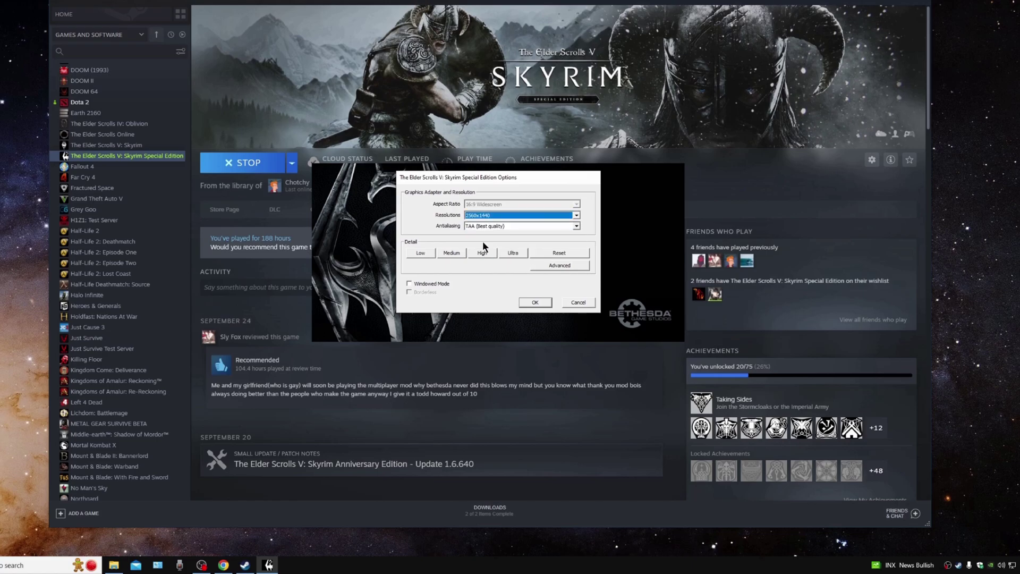
click(577, 227)
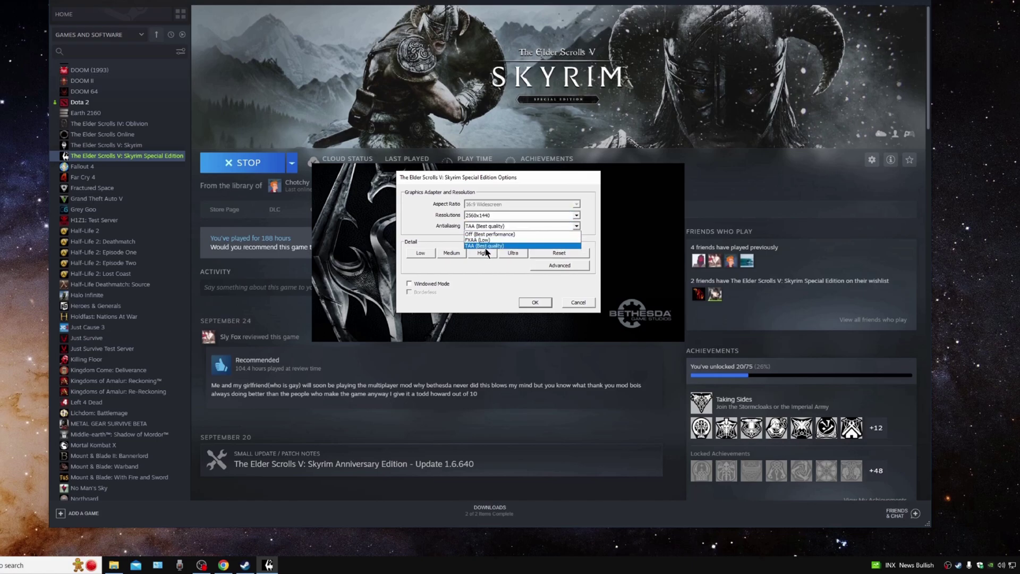
click(509, 246)
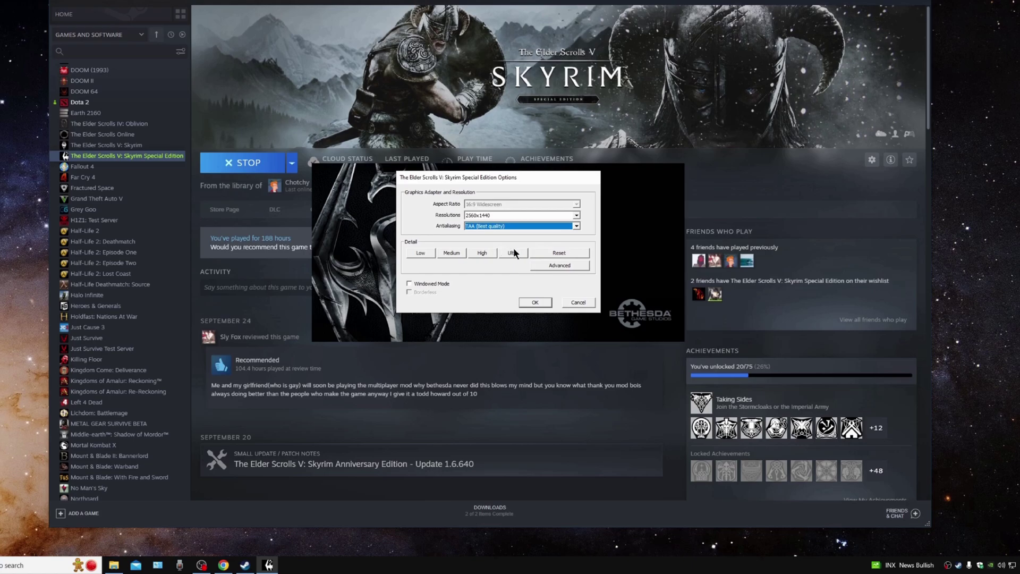
Step: Check the advanced detail and view distance settings, accept the launcher options, and recheck them once
click(550, 266)
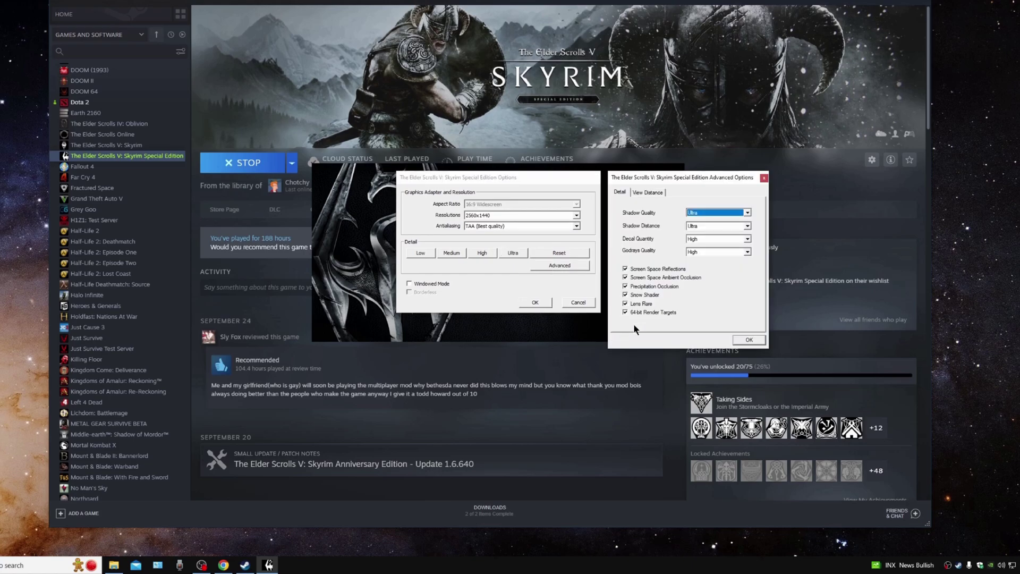
click(653, 193)
click(749, 340)
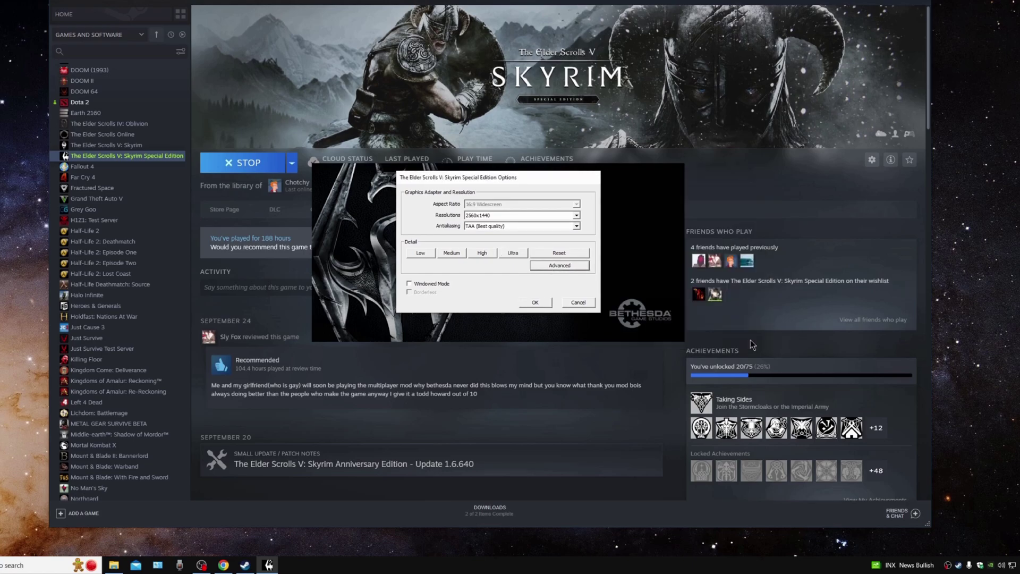
click(543, 304)
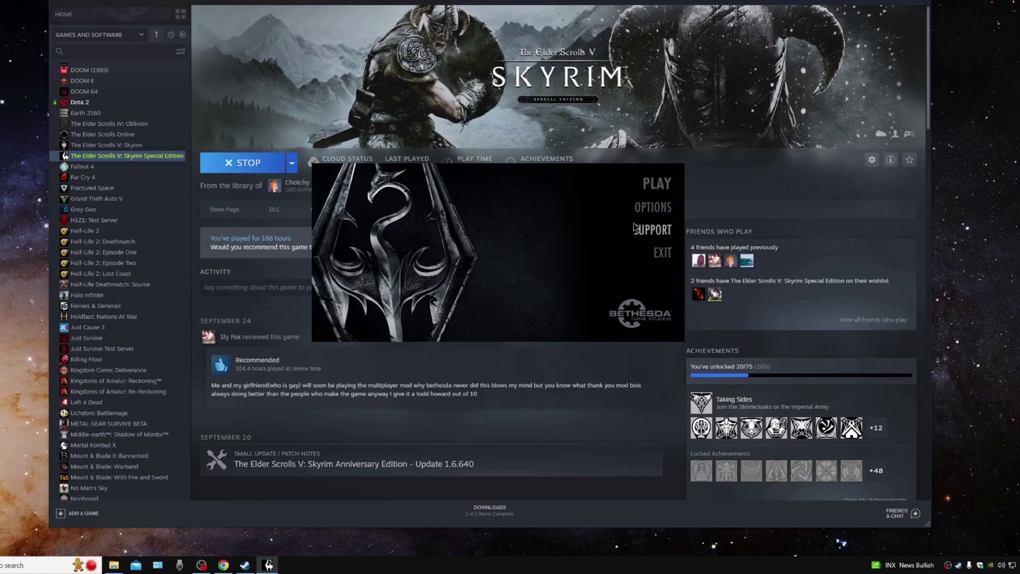
click(653, 207)
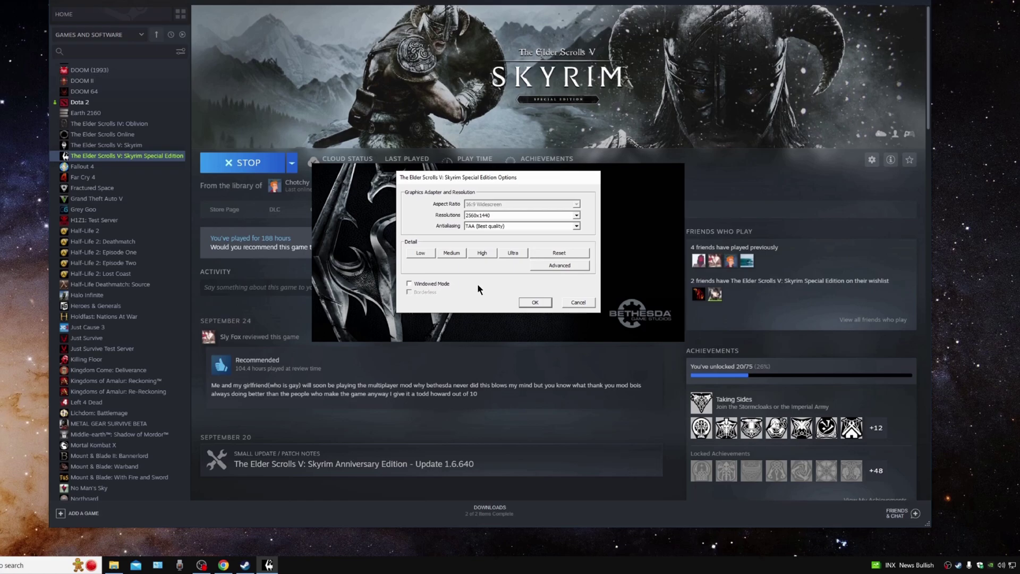
click(530, 303)
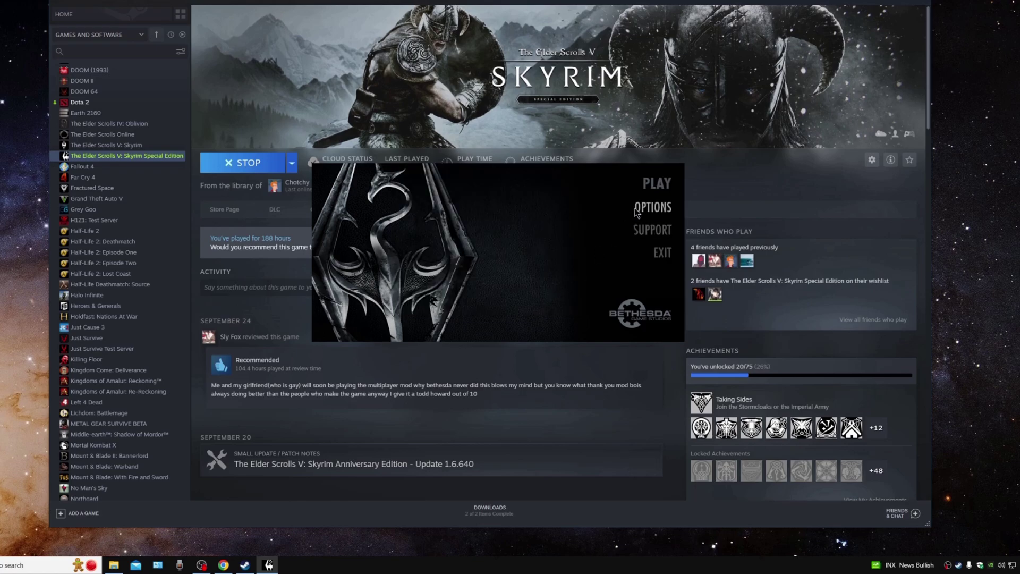
Step: Start the game from the launcher and quit to desktop once the main menu has loaded
click(657, 186)
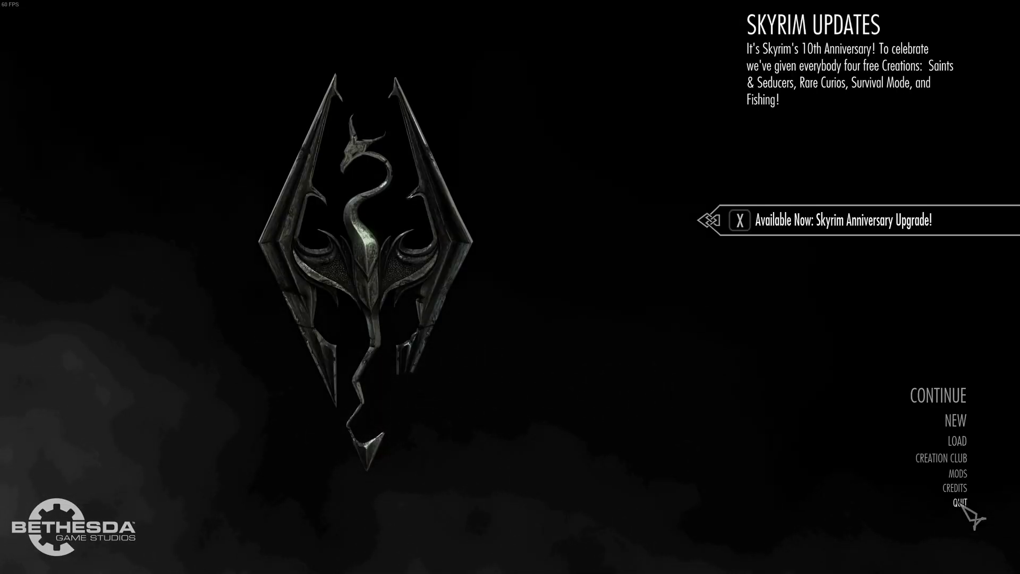
click(960, 503)
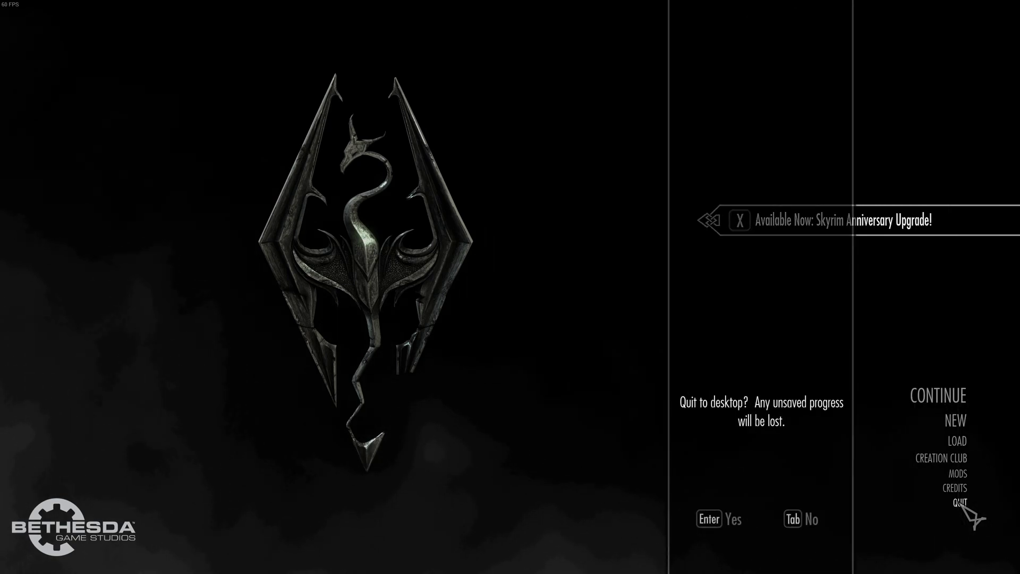
click(732, 521)
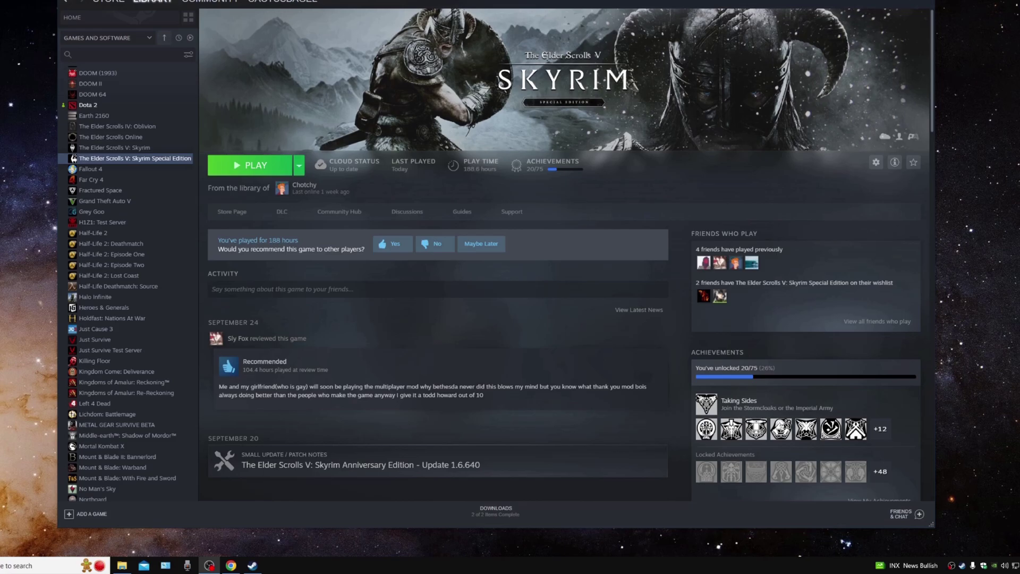
Step: Open the desktop's Downloads folder and extract skse64_2_02_03.7z with 7-Zip into a skse64_2_02_03 folder
key(super+d)
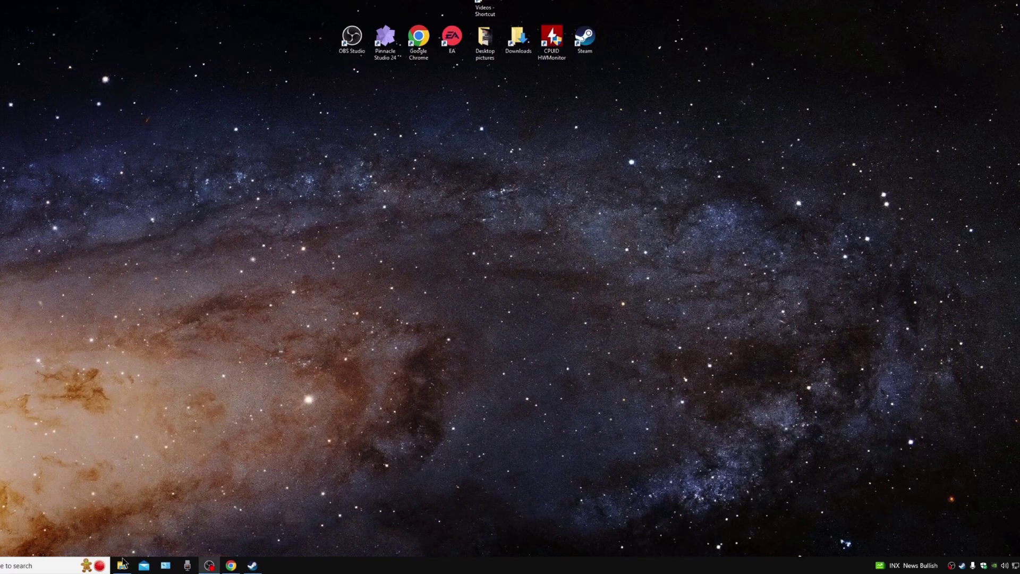
double_click(518, 38)
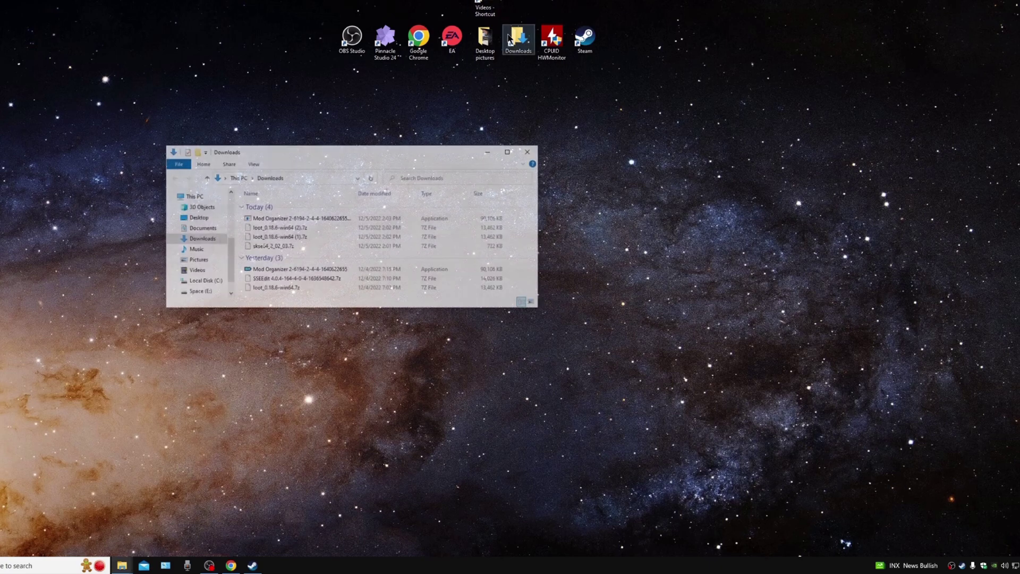
drag(353, 152, 362, 118)
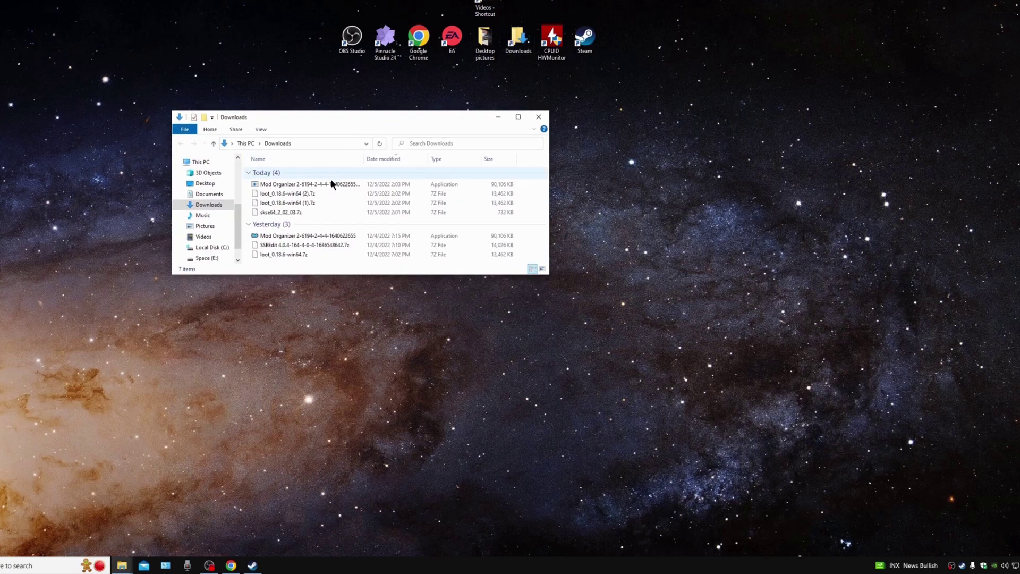
right_click(278, 210)
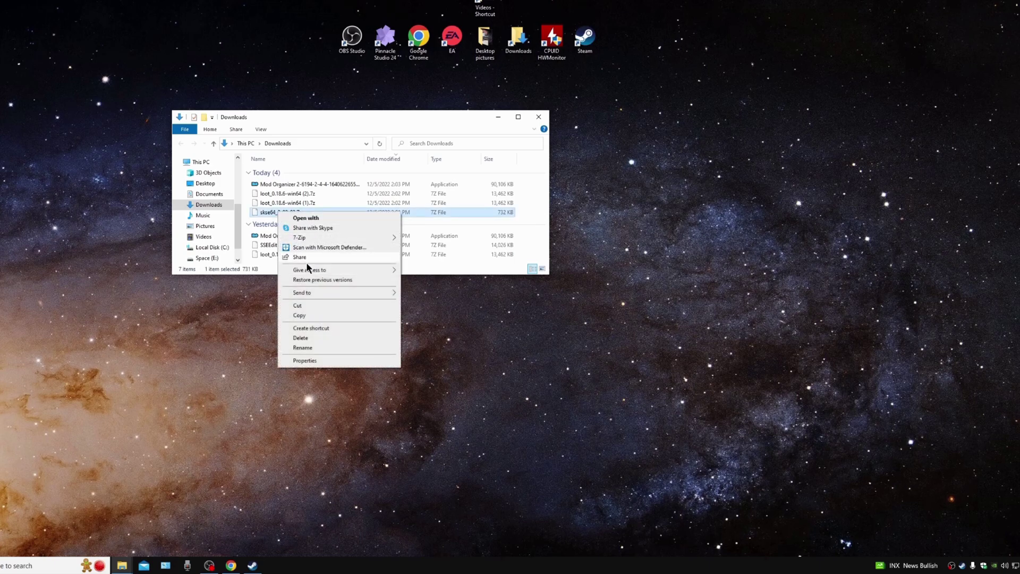
mouse_move(313, 237)
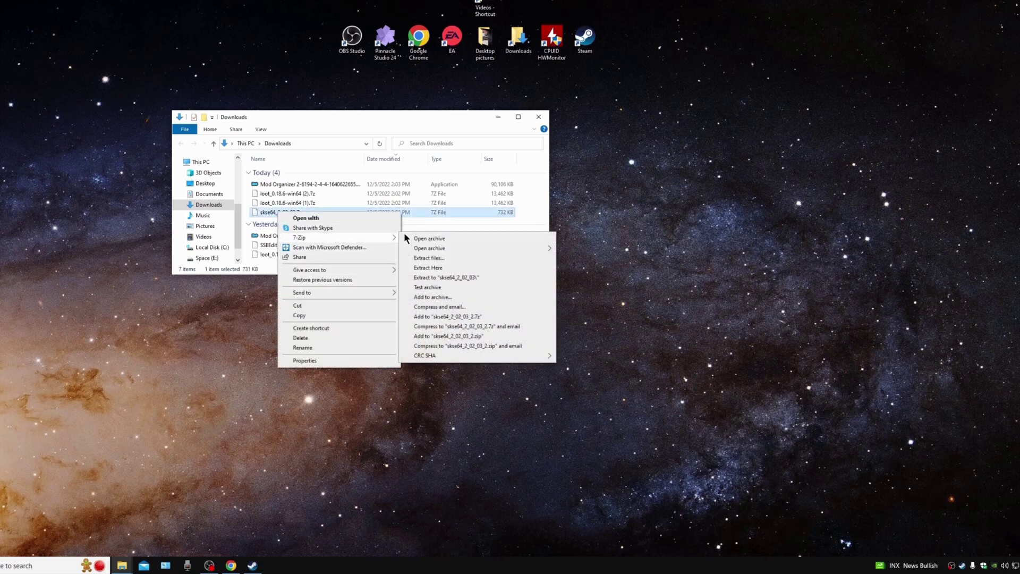
click(428, 258)
click(498, 306)
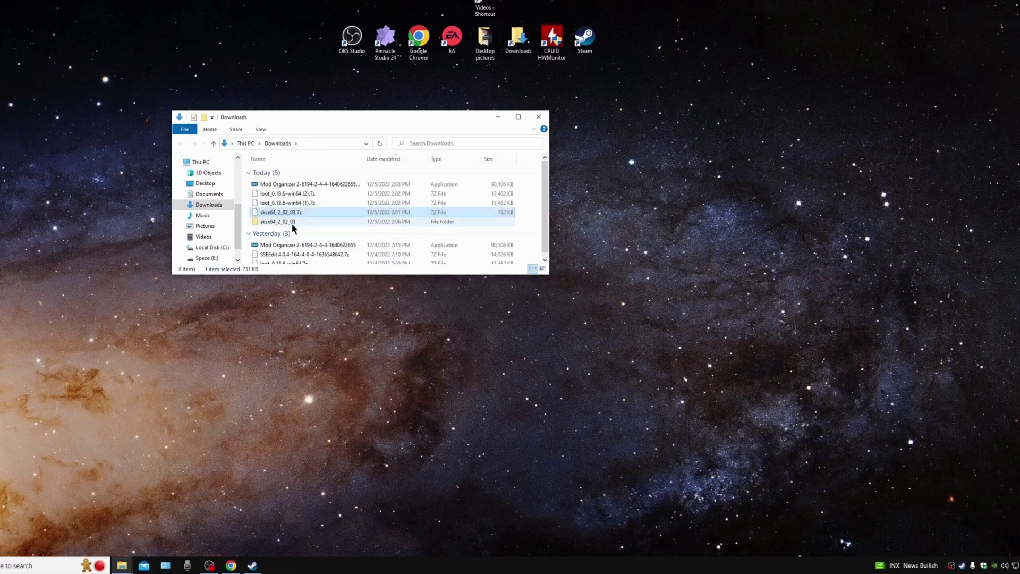
Step: Open the inner skse64_2_02_03 folder, enlarge its window and move it aside to free up desktop space
double_click(291, 222)
double_click(285, 173)
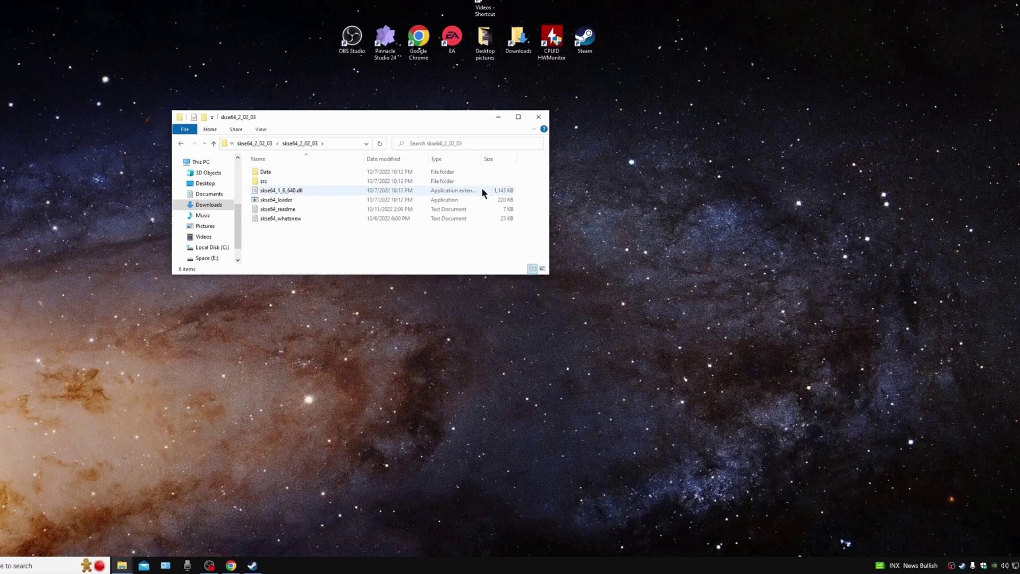
drag(549, 275, 672, 363)
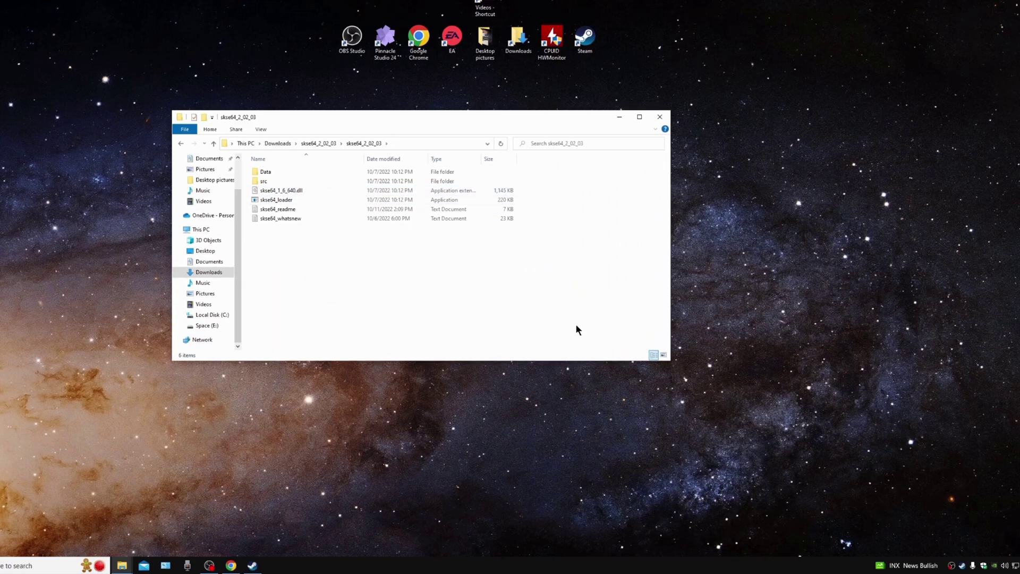
drag(337, 117, 711, 134)
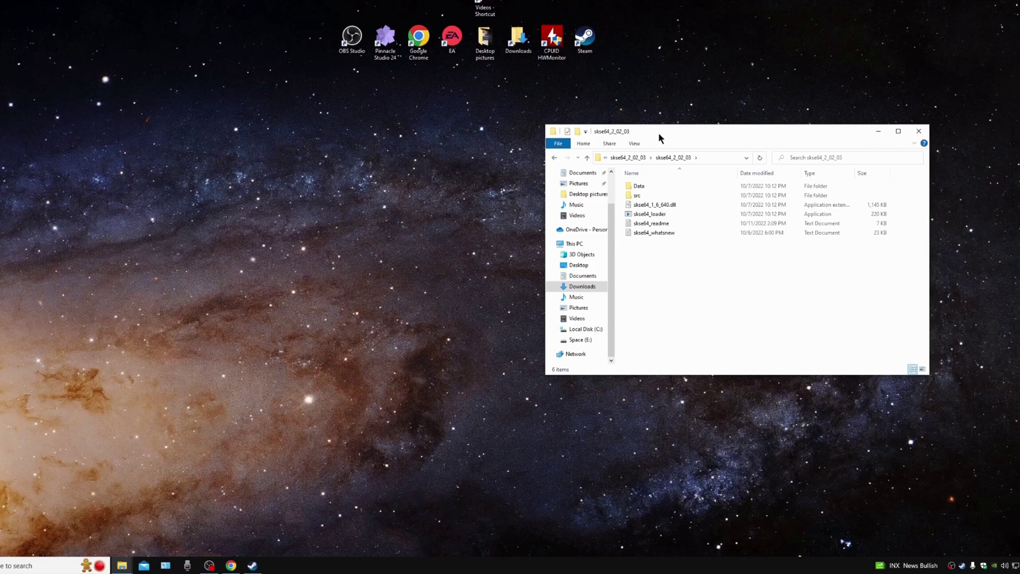
drag(659, 132, 783, 128)
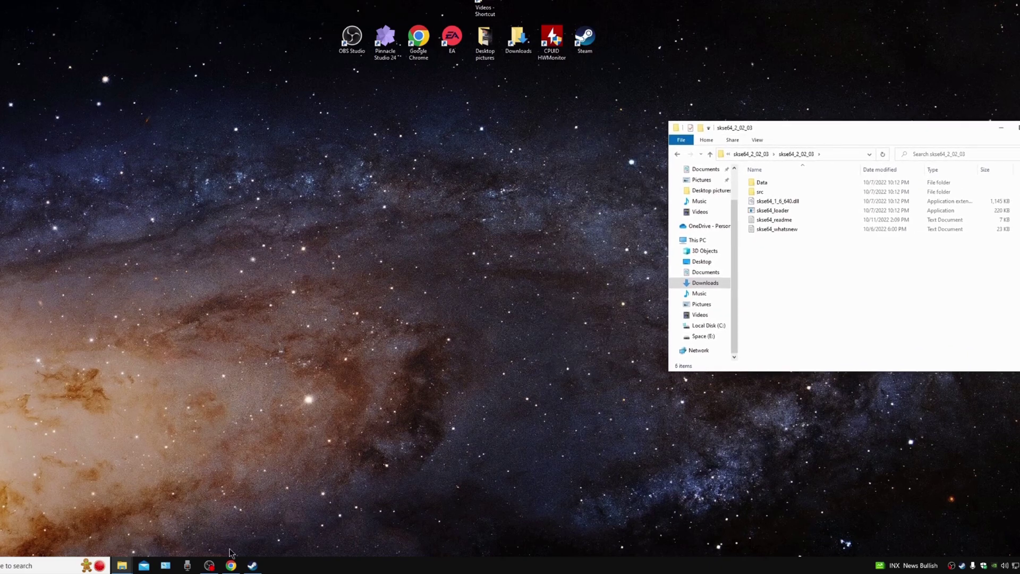
Step: Switch to Steam, browse The Elder Scrolls V: Skyrim Special Edition's local files and place that folder window beside the skse64_2_02_03 window
click(252, 565)
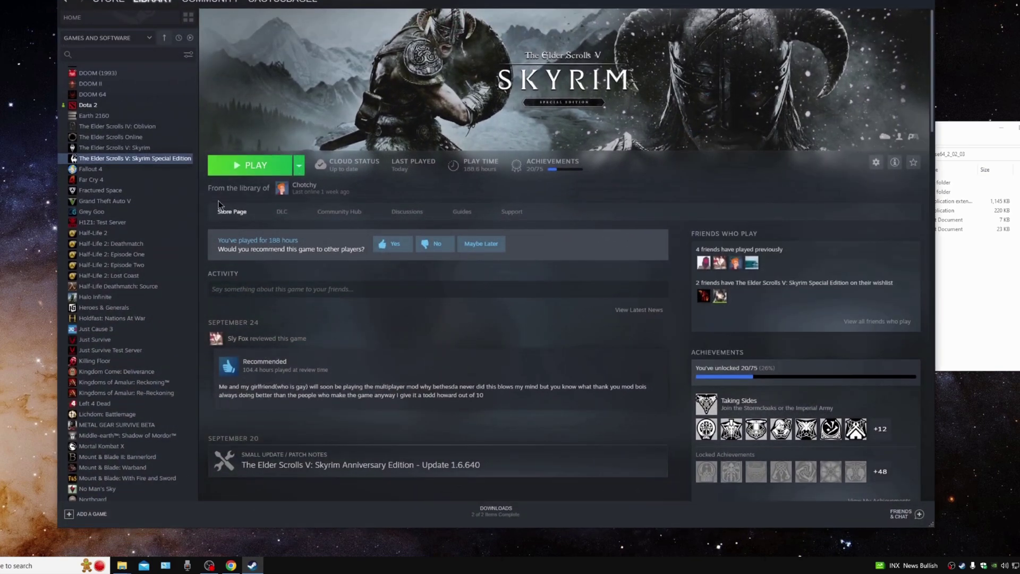
right_click(140, 158)
mouse_move(166, 202)
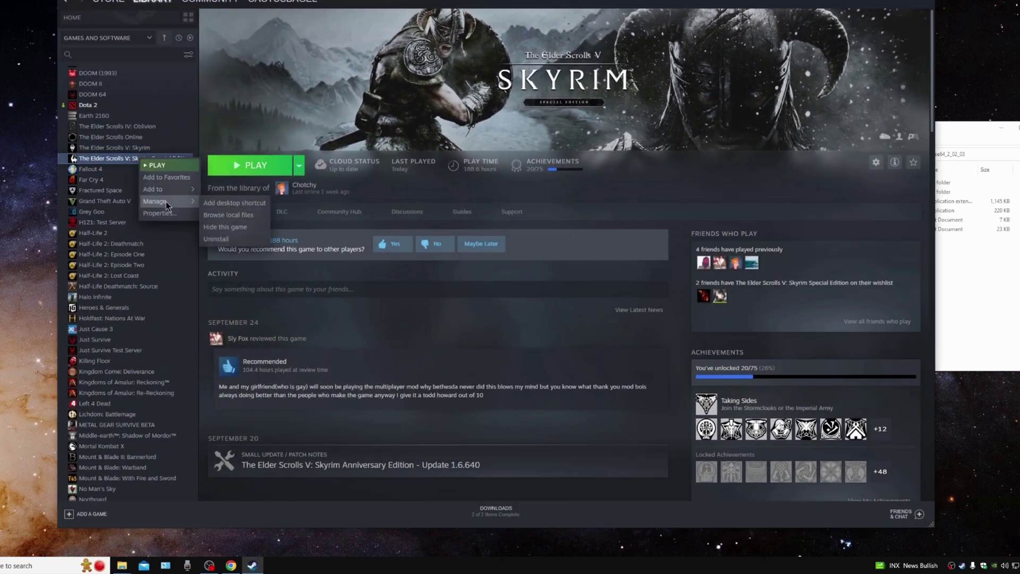
click(228, 214)
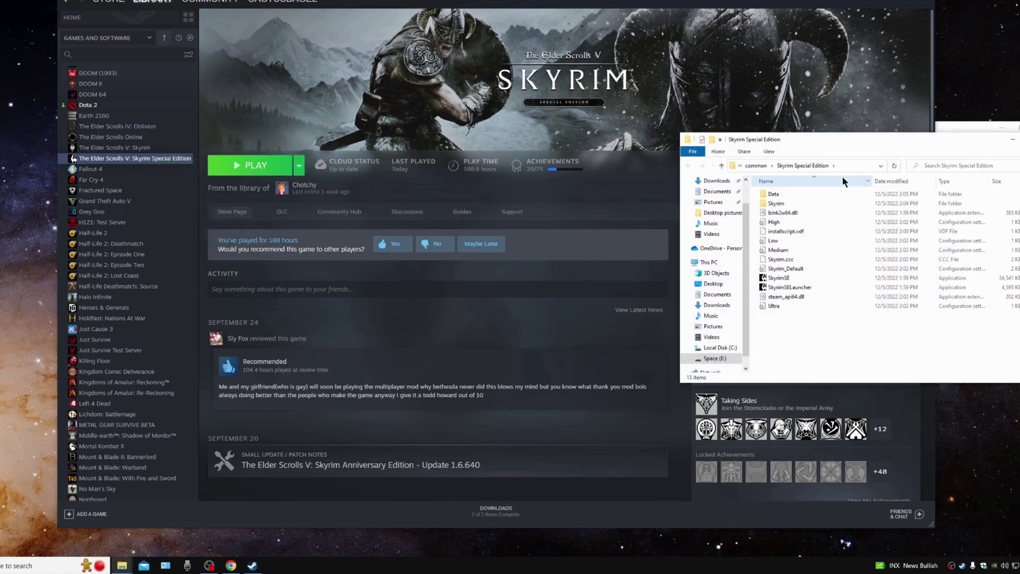
drag(916, 138, 400, 106)
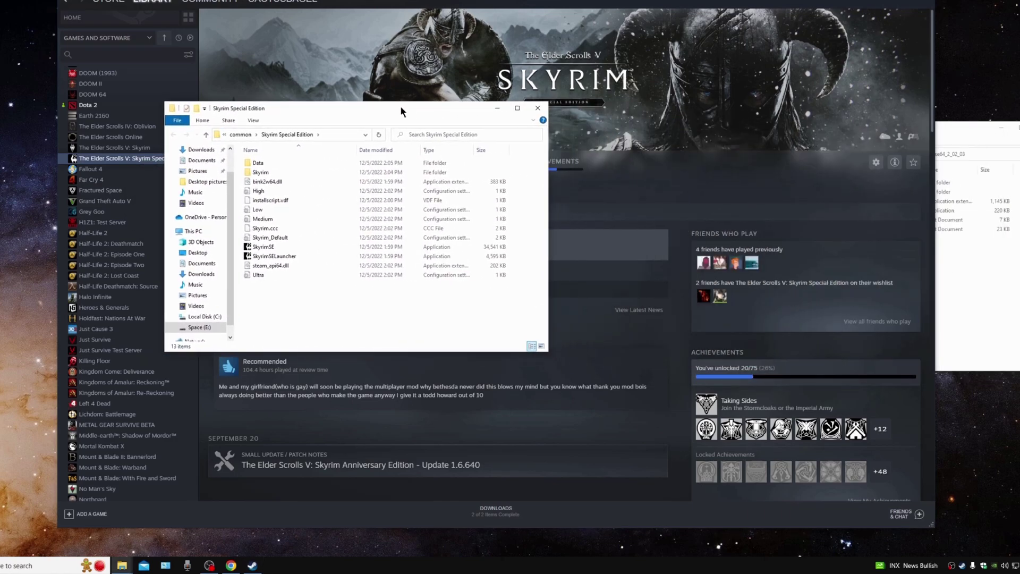
drag(914, 127, 805, 106)
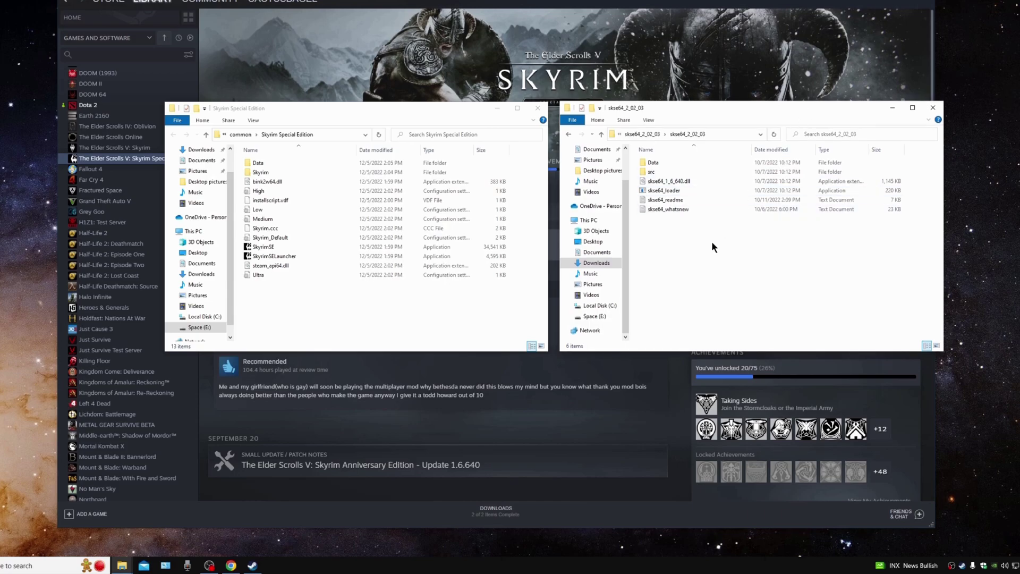
Step: Copy skse64_1_6_640.dll, skse64_loader and the Data and src folders into the Skyrim Special Edition folder, and close both folder windows
drag(675, 183, 334, 321)
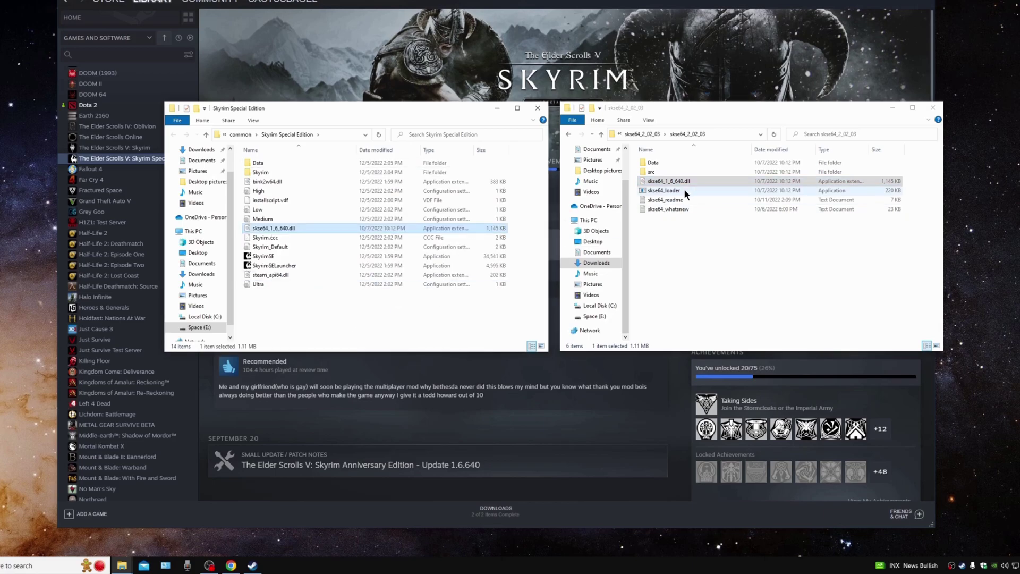
drag(667, 191, 355, 329)
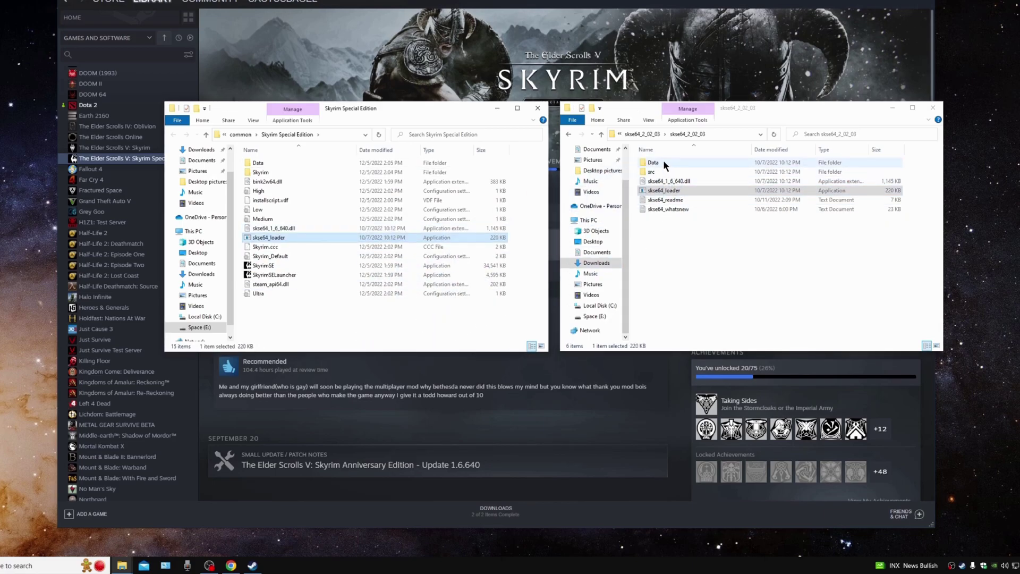
drag(655, 163, 305, 326)
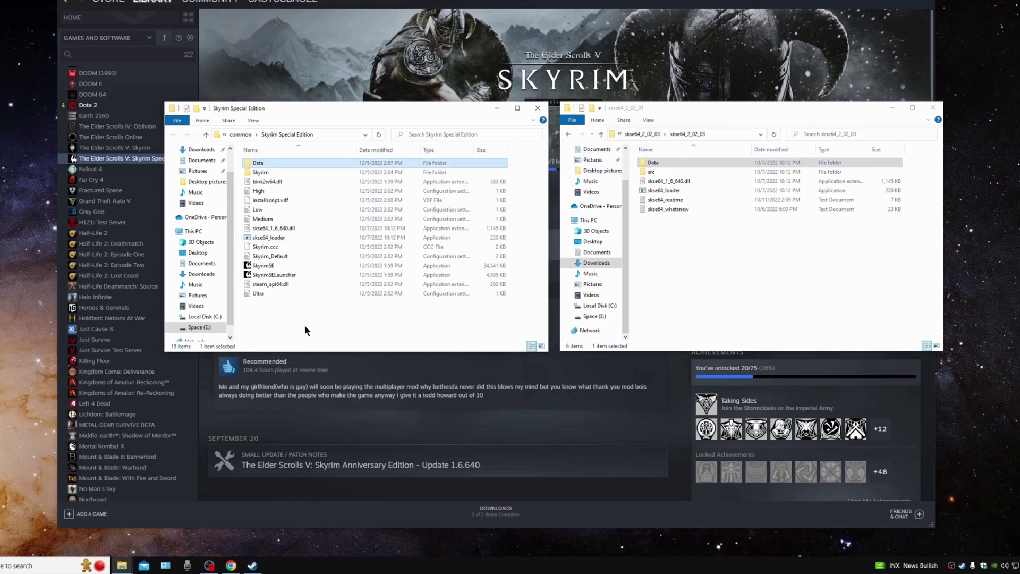
click(653, 172)
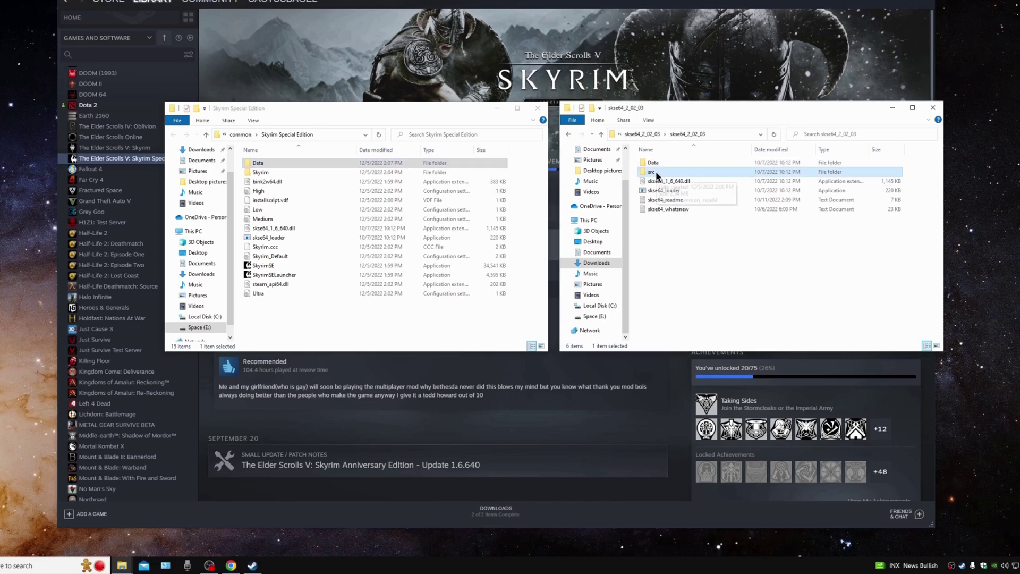
drag(672, 170, 305, 324)
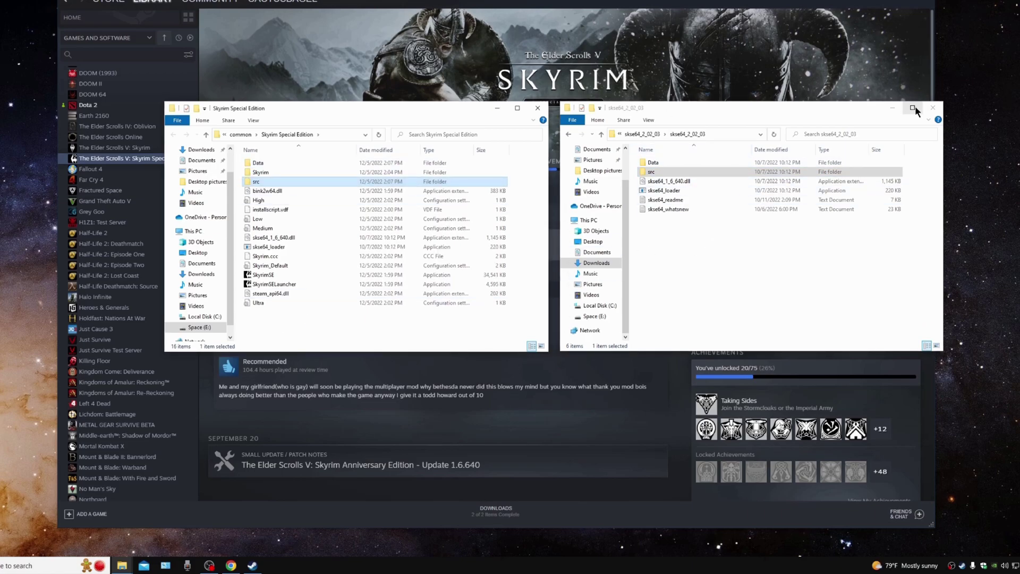
click(933, 109)
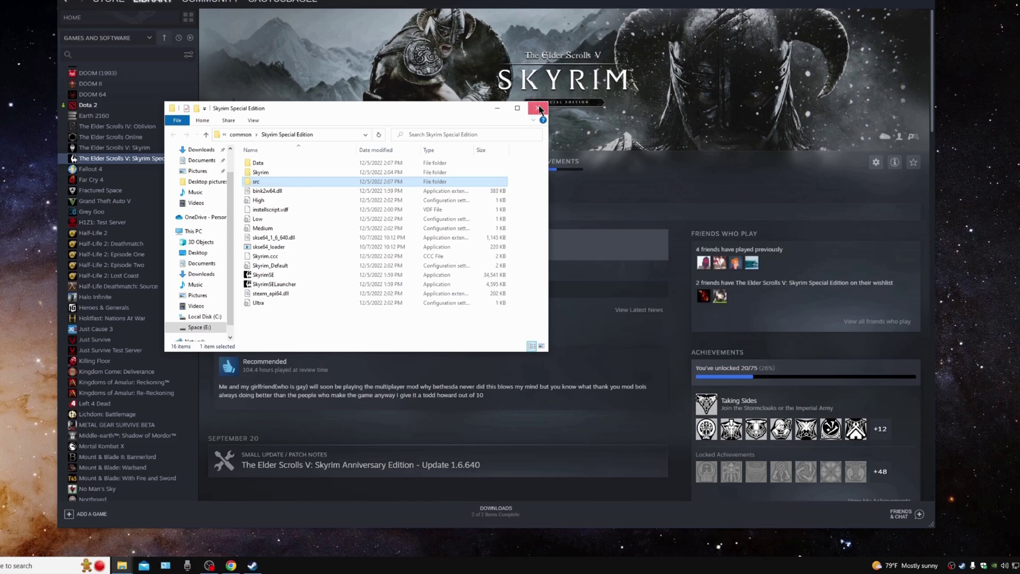
click(537, 107)
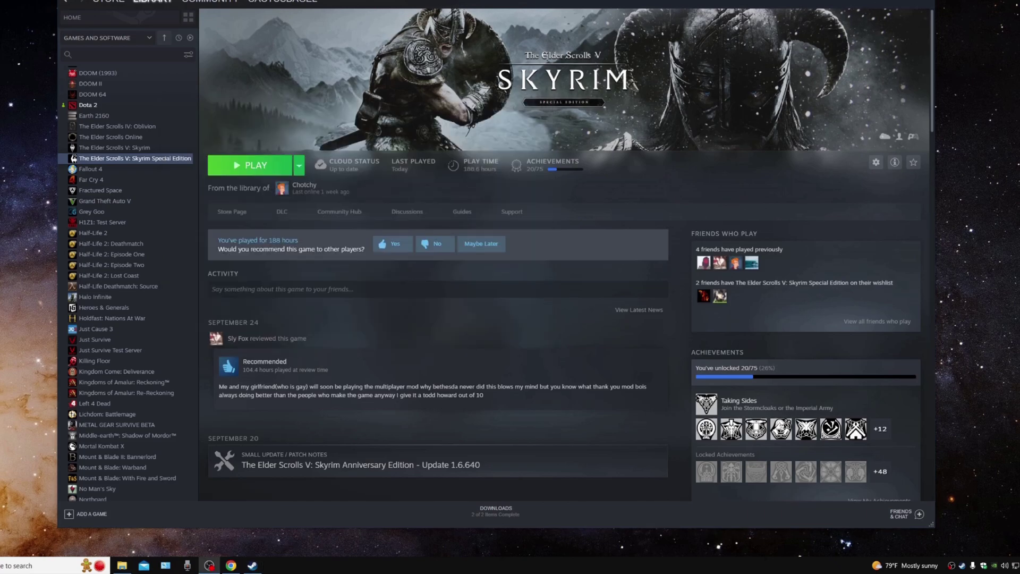
Step: Run today's Mod Organizer 2 installer from the desktop's Downloads folder and accept its license agreement
key(super+d)
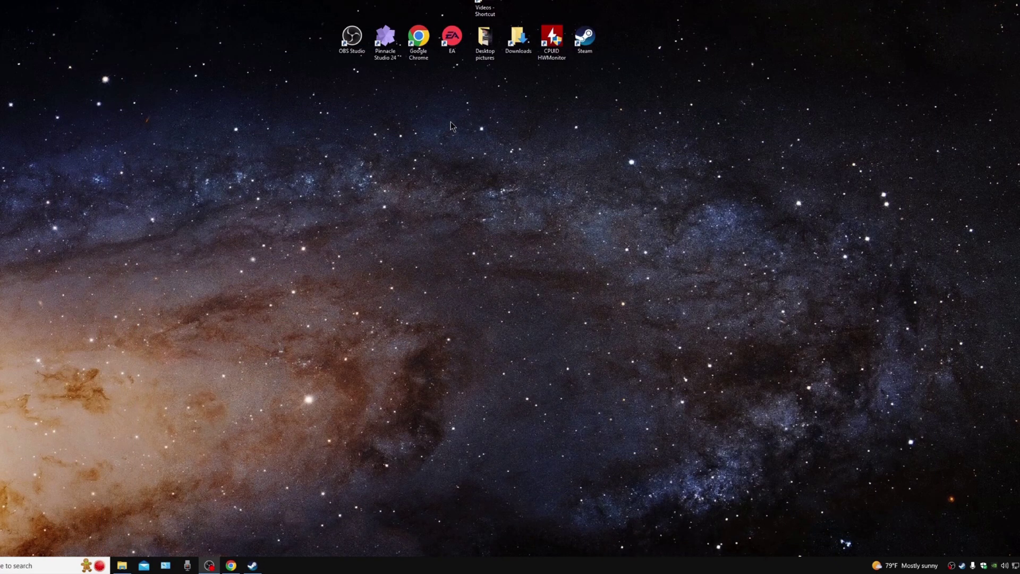
double_click(518, 37)
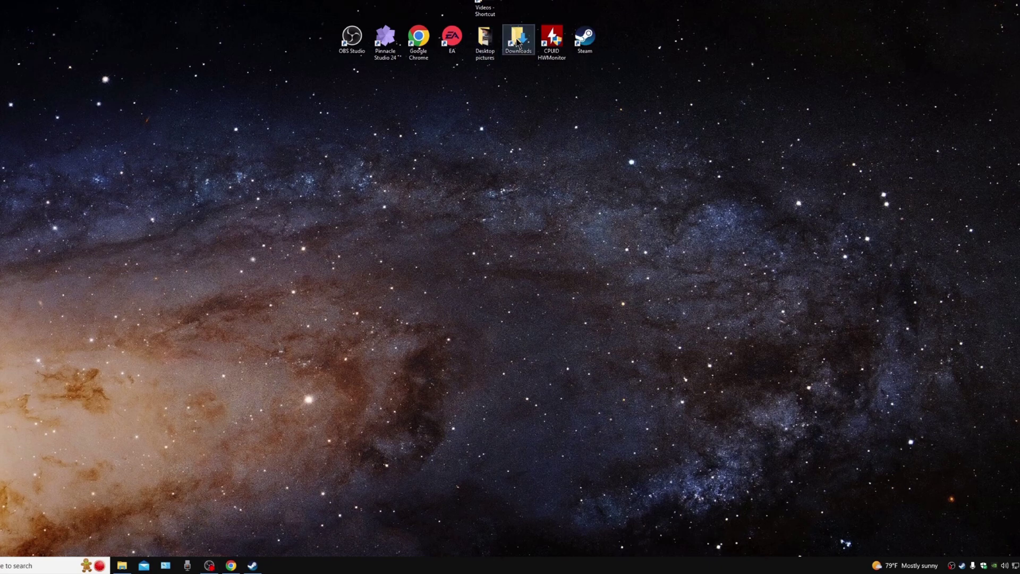
drag(676, 107, 260, 95)
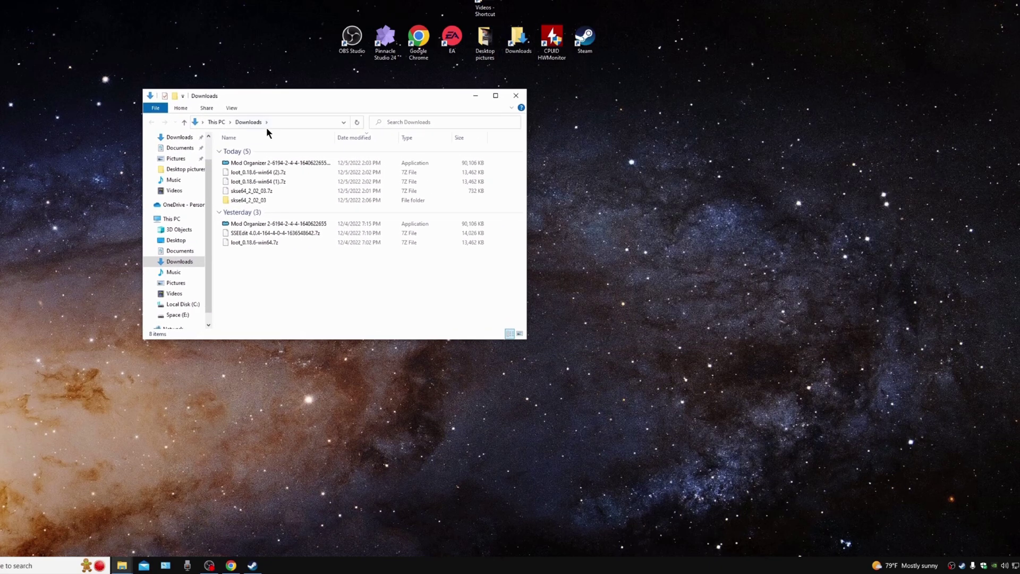
double_click(262, 162)
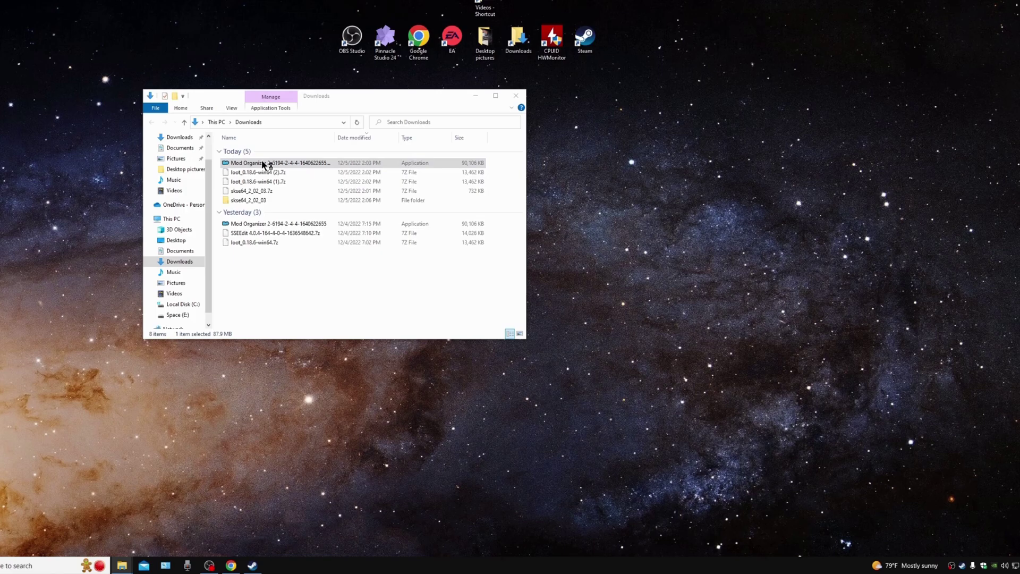
drag(593, 228, 593, 282)
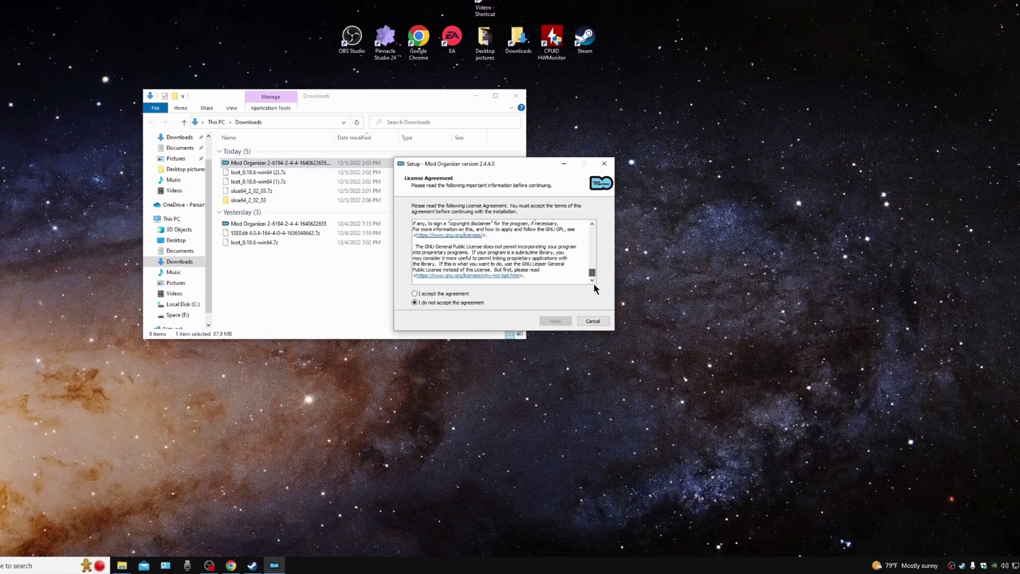
click(415, 294)
click(552, 321)
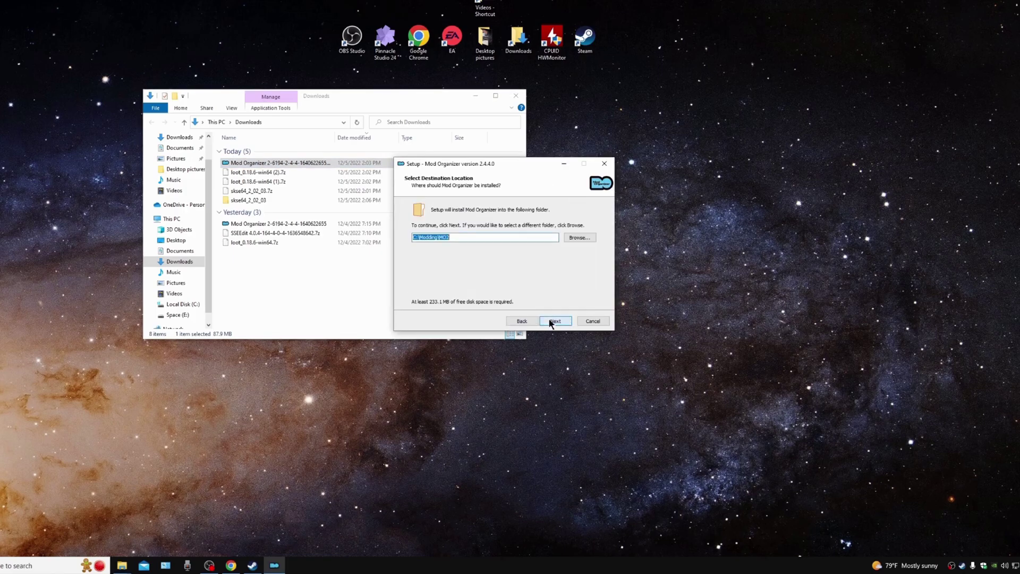
Step: Set the Mod Organizer installation destination to E:\Modding\MO2 and continue to the component selection
click(415, 238)
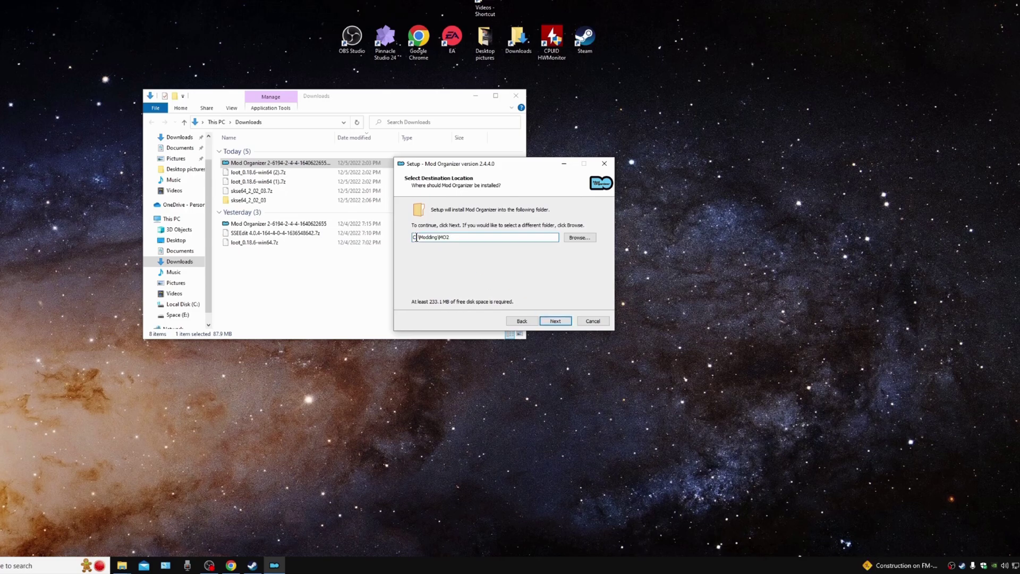
key(BackSpace)
text(E)
click(555, 321)
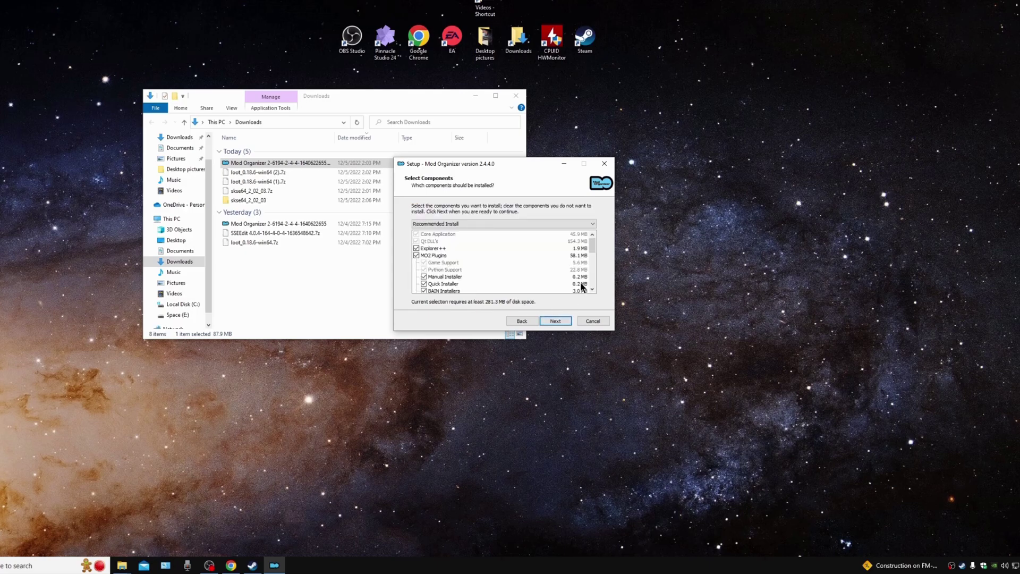
Step: Keep the recommended components and no Start Menu folder, enable a desktop shortcut, install Mod Organizer and finish with it launching
drag(592, 246, 594, 286)
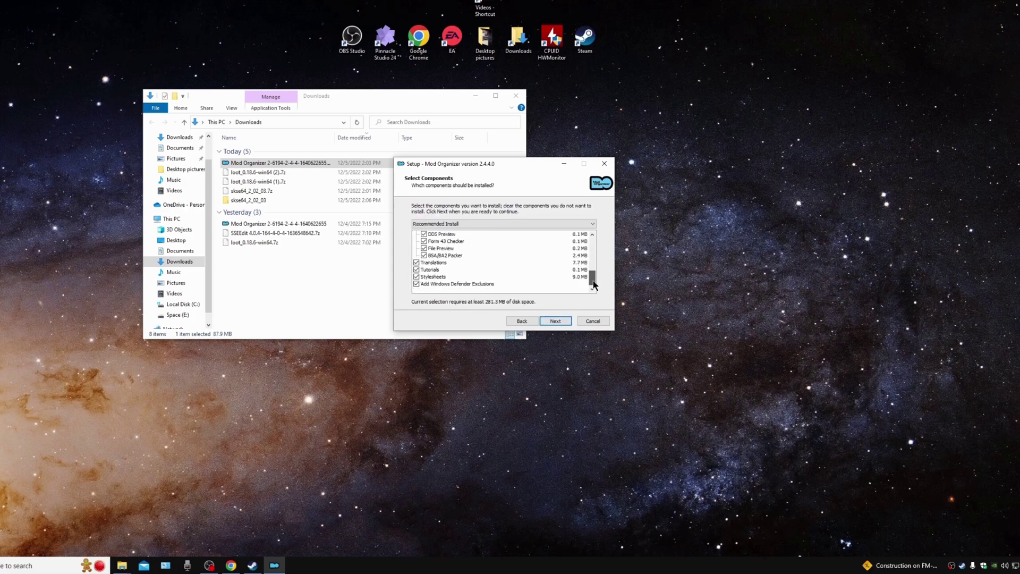
click(555, 321)
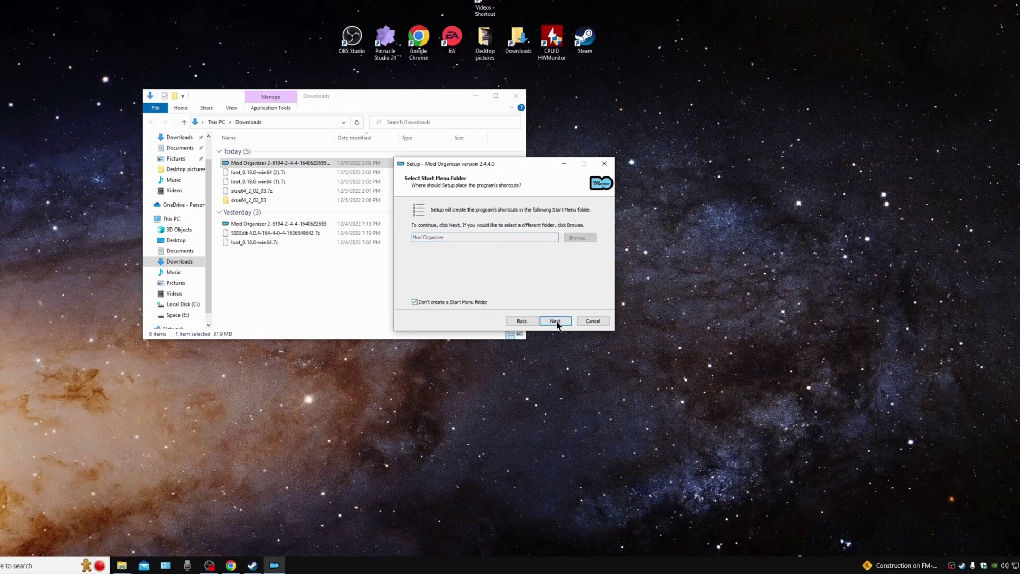
click(556, 322)
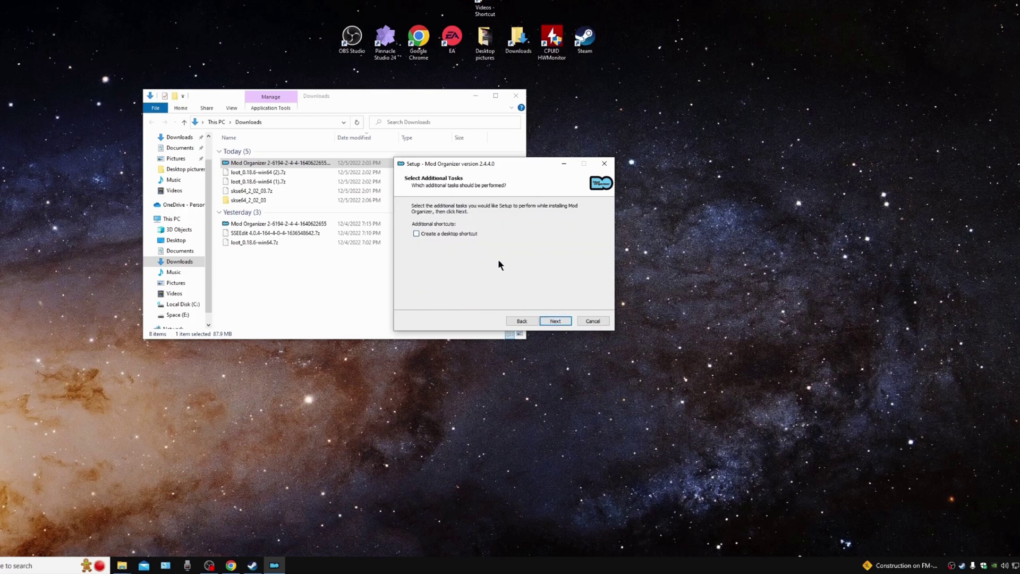
click(462, 240)
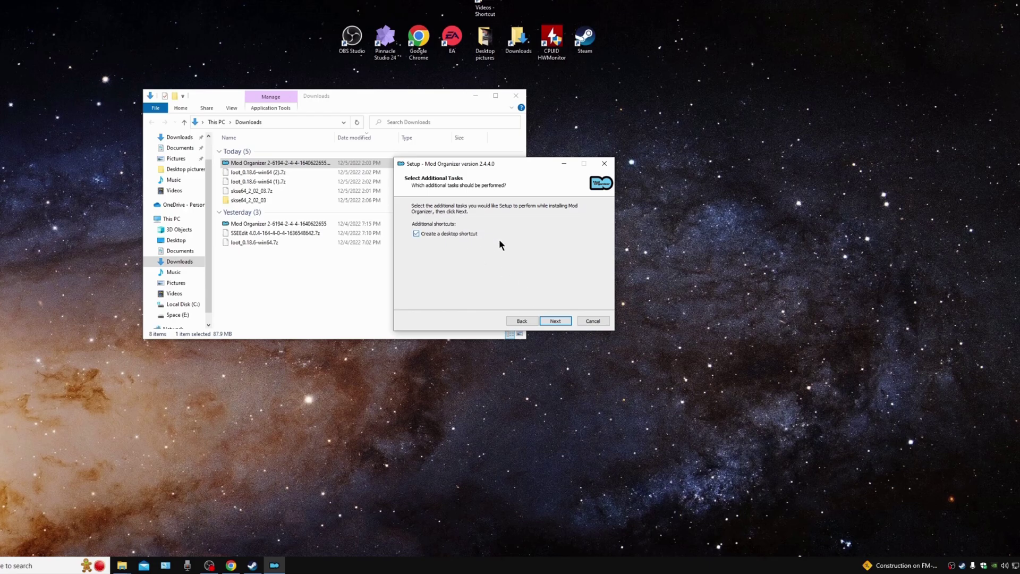
click(554, 322)
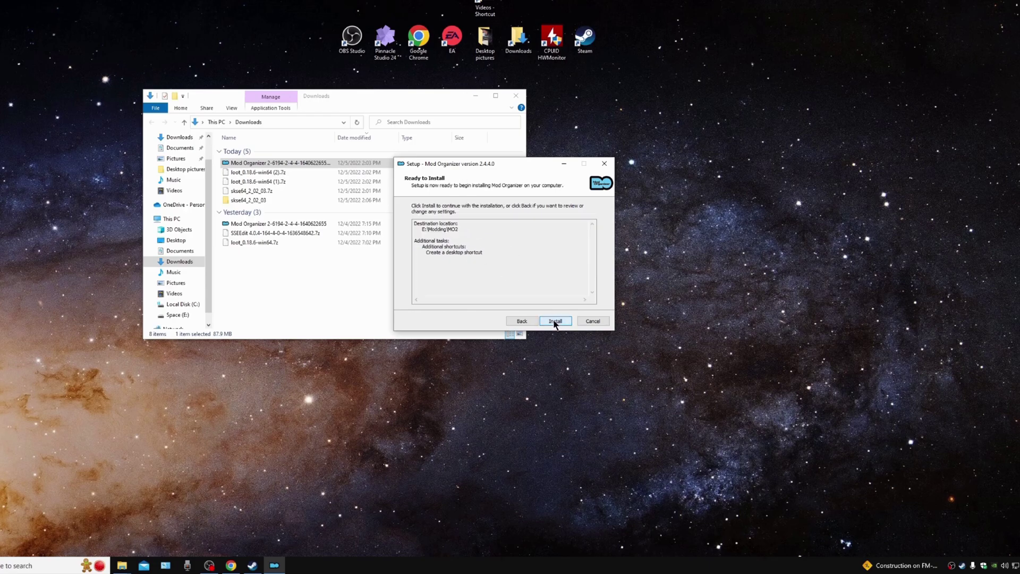
click(555, 322)
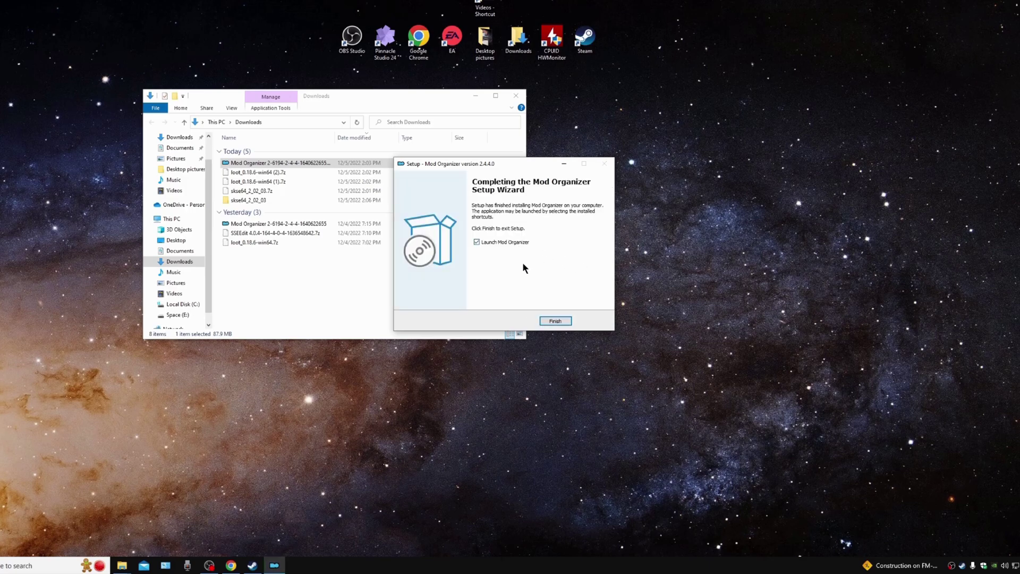
click(555, 321)
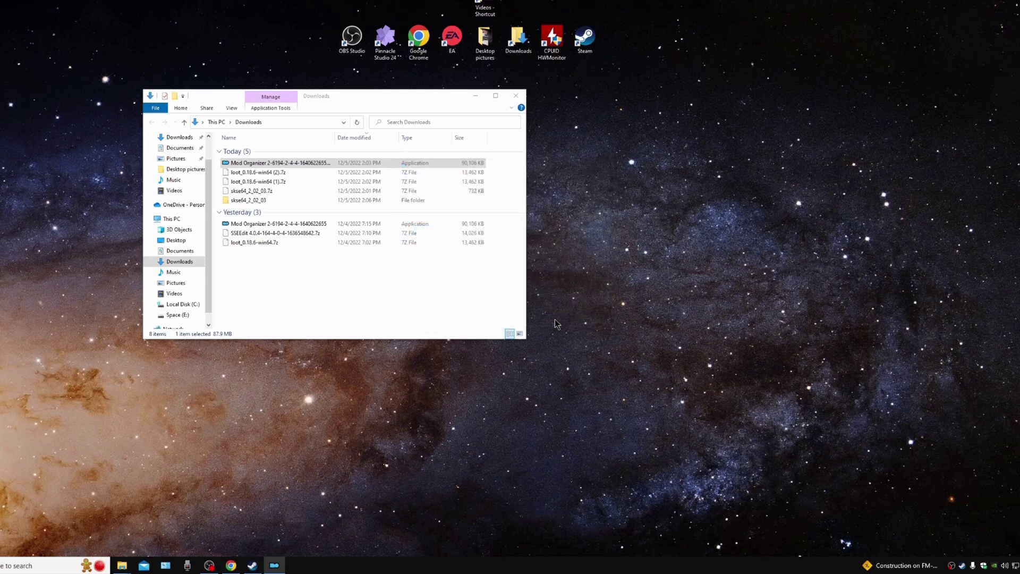
Step: Minimize the Downloads window and create a portable Mod Organizer instance for Skyrim Special Edition stored in E:\Modding\MO2
click(479, 96)
drag(477, 141, 414, 119)
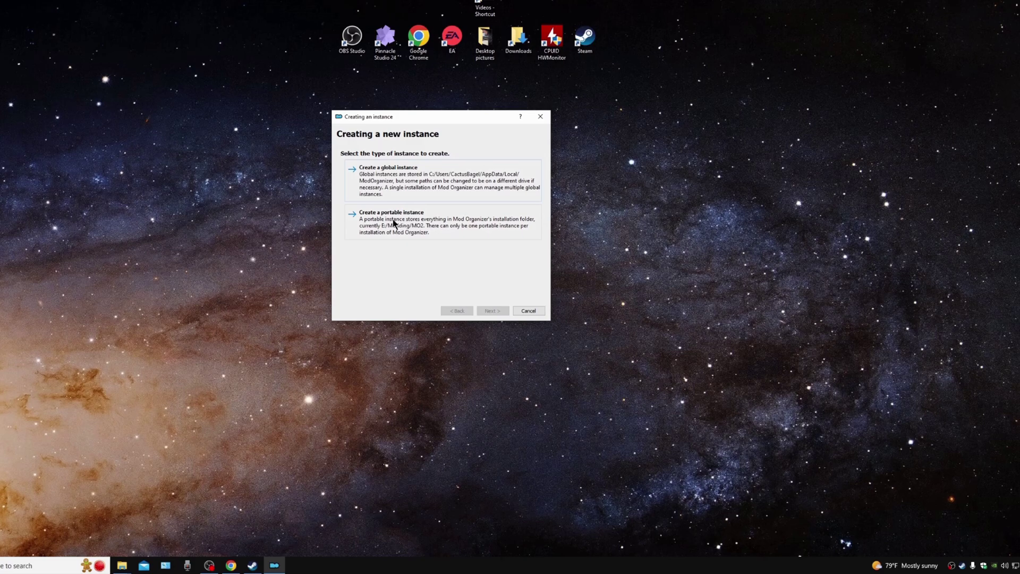
click(394, 223)
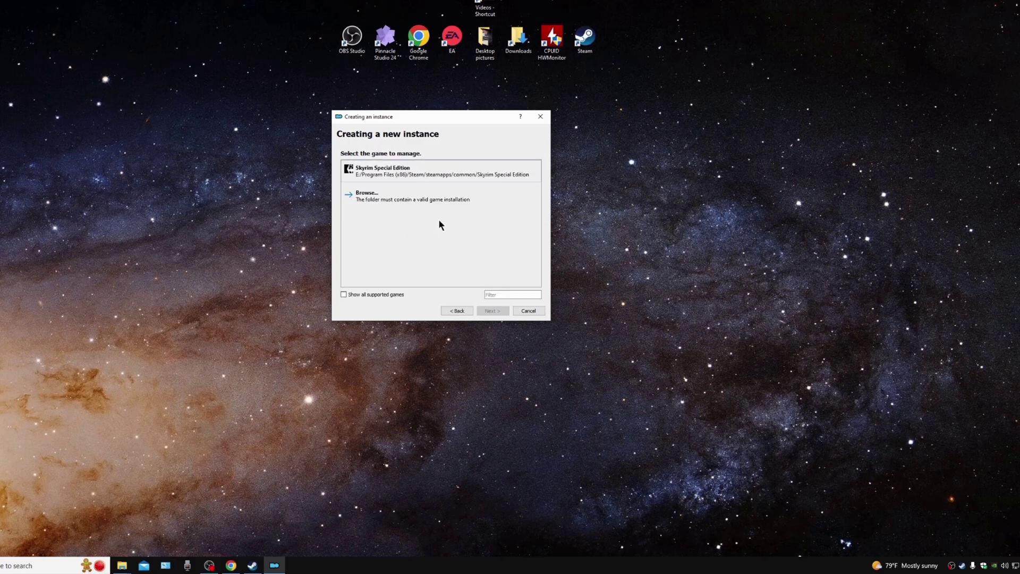
click(414, 168)
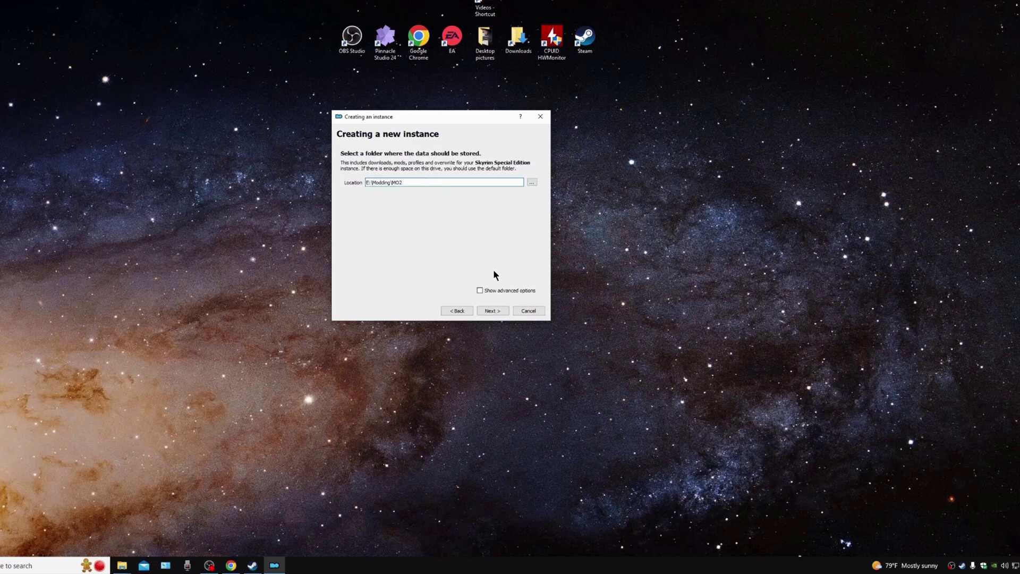
click(502, 313)
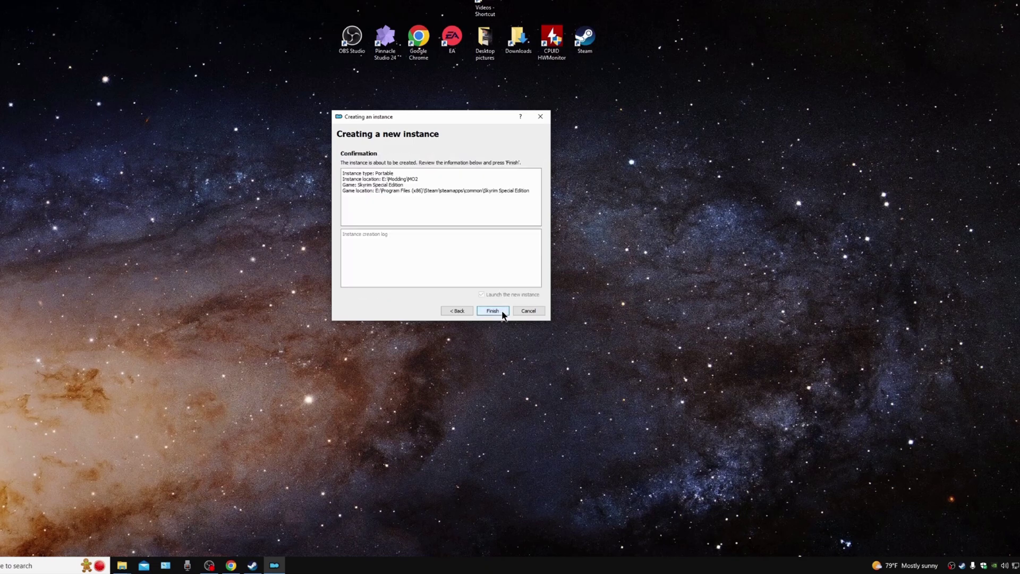
click(502, 312)
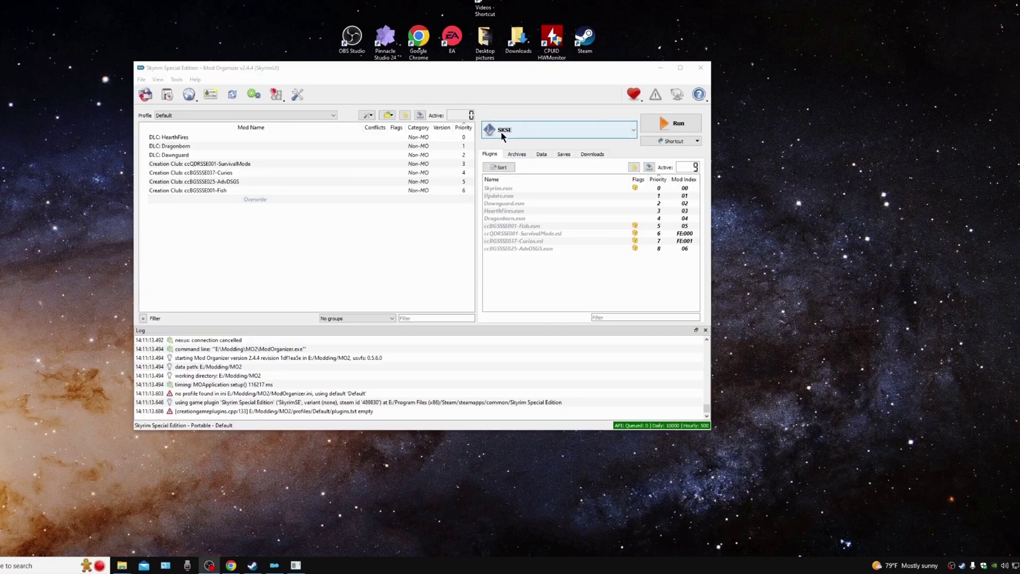
Step: Launch the game through Mod Organizer with the SKSE executable and quit once the main menu has loaded
click(537, 129)
click(627, 129)
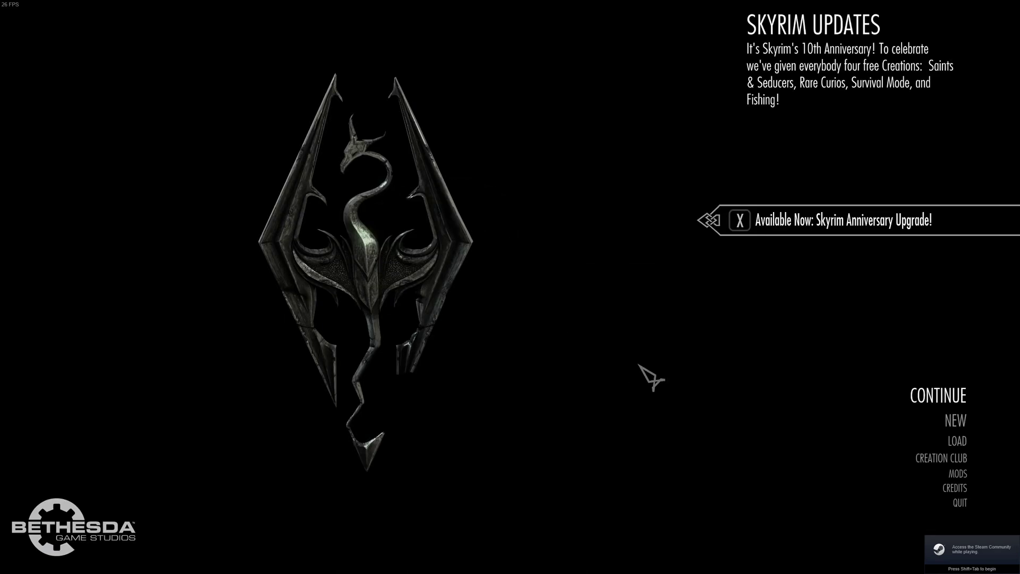
click(960, 503)
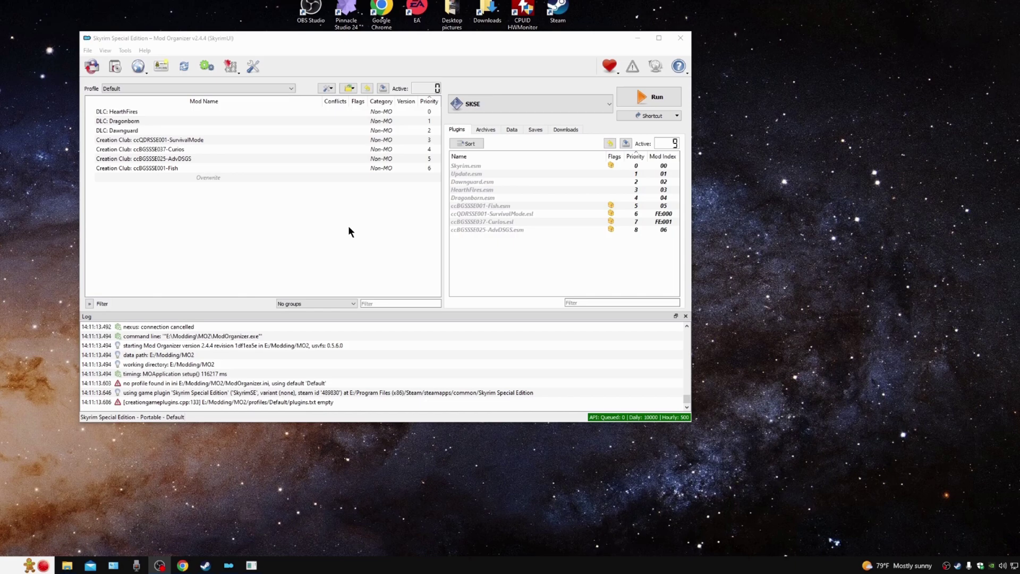
Step: Switch to Chrome, search Nexus Mods for sseedit and open the SSEEdit mod page
click(182, 565)
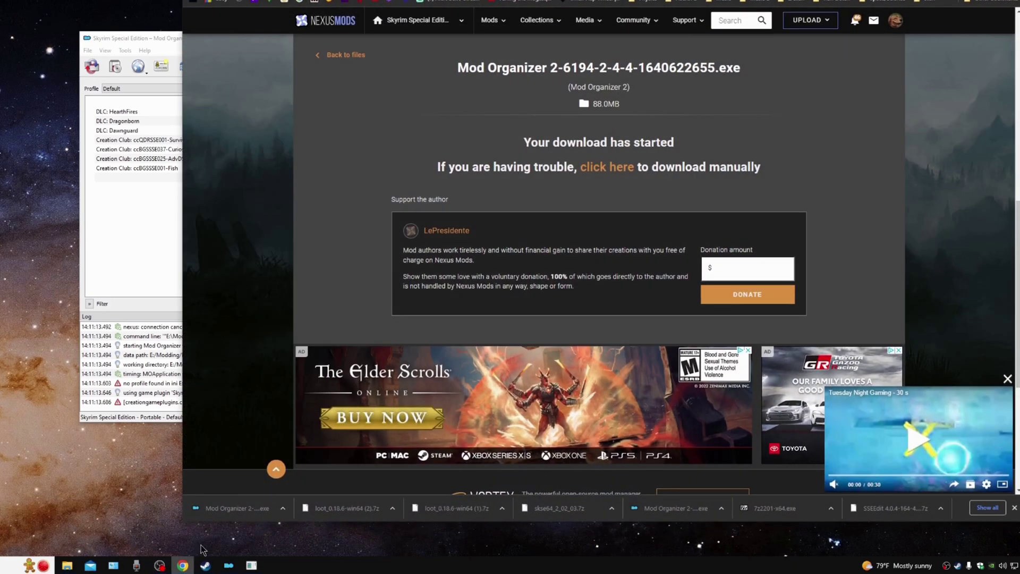
click(729, 21)
text(ss)
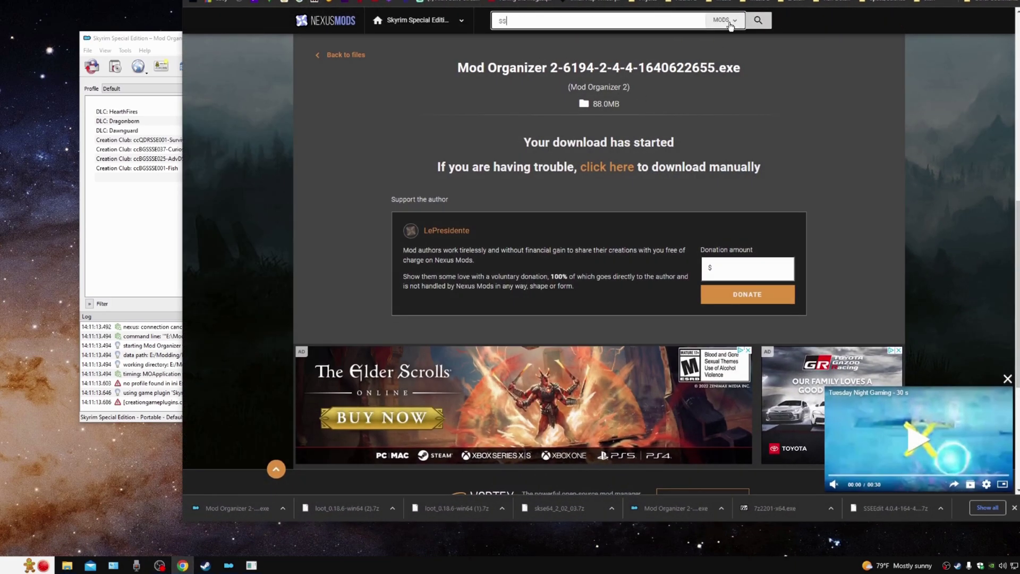
text(eedit)
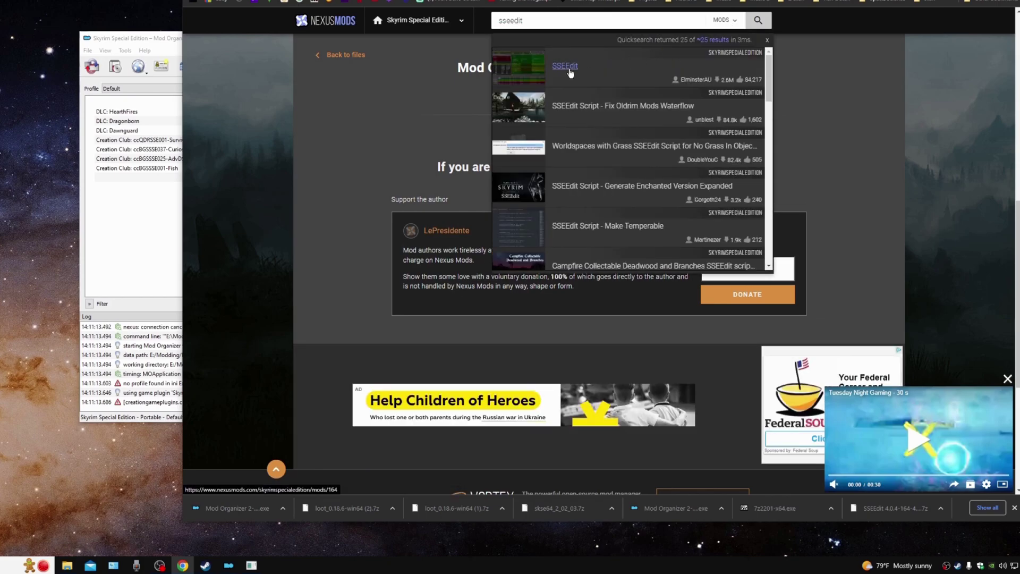
click(571, 74)
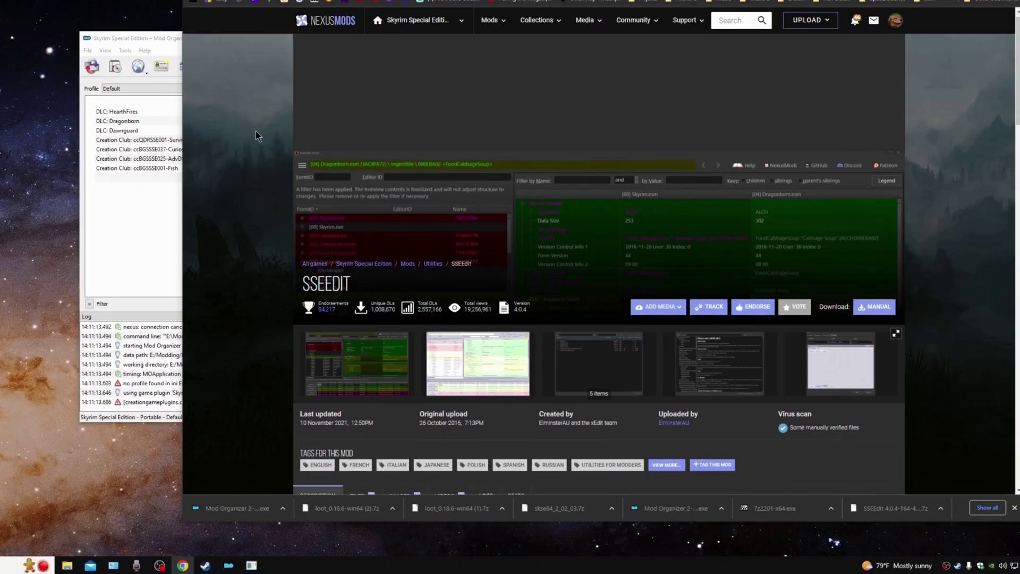
Step: Manually download the SSEEdit 4.0.4 main file from the mod's files, accepting the additional-files notice
scroll(335, 248, down, 5)
click(360, 176)
scroll(287, 213, down, 3)
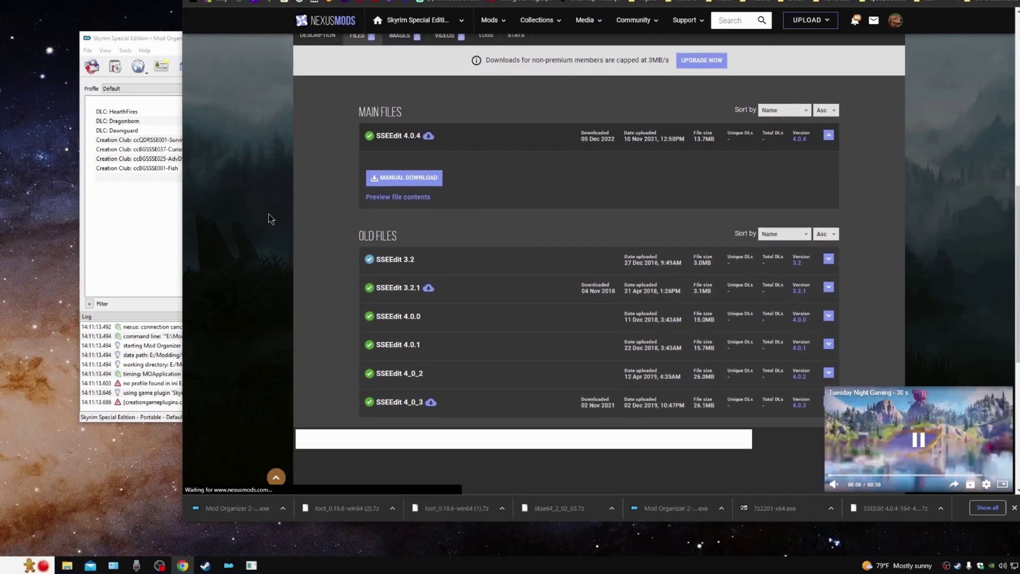
click(399, 178)
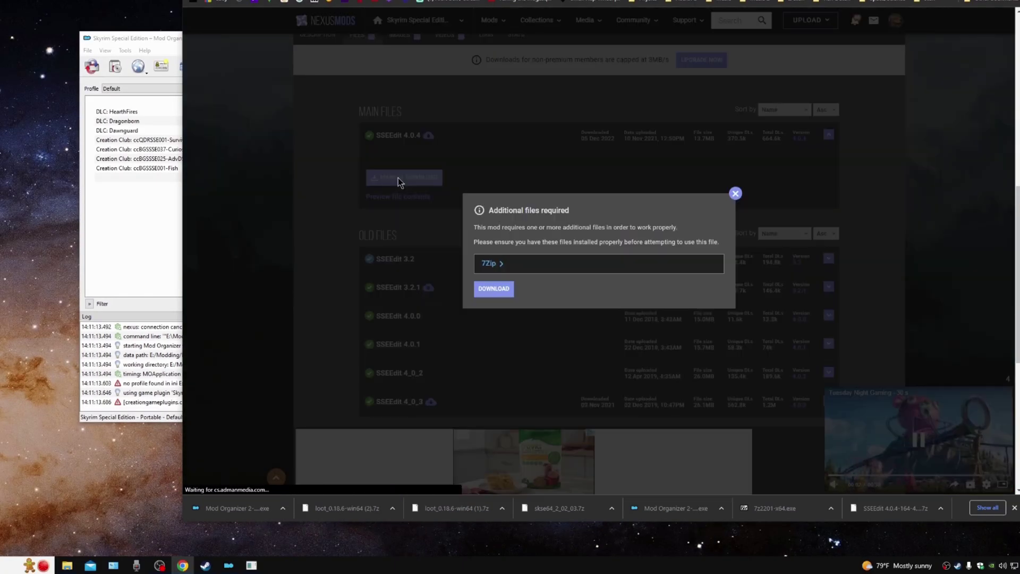
click(498, 290)
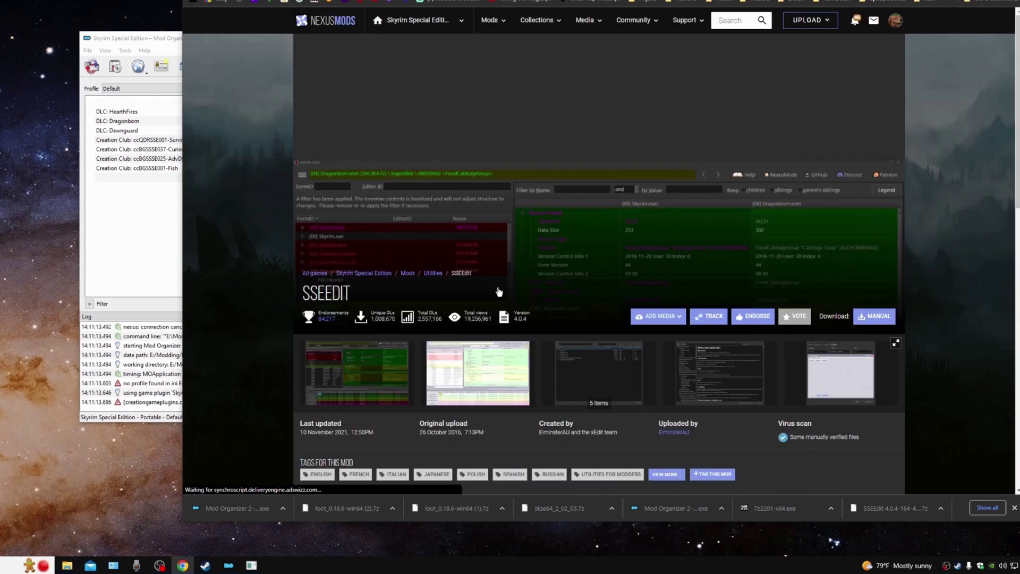
click(597, 279)
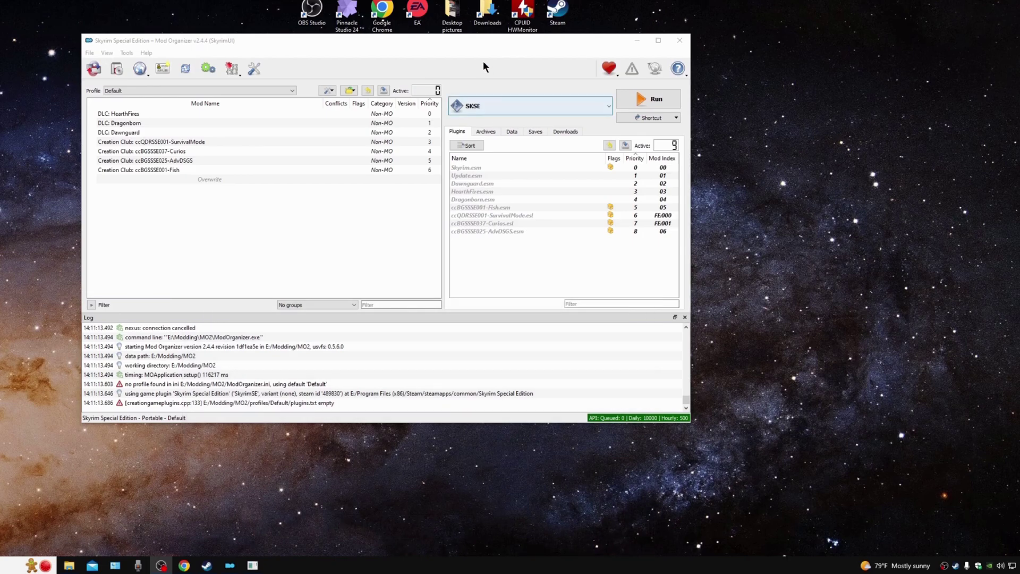
Step: In a new File Explorer window, create a folder named SSE Edit on the Space (E:) drive and open it
right_click(69, 564)
click(55, 521)
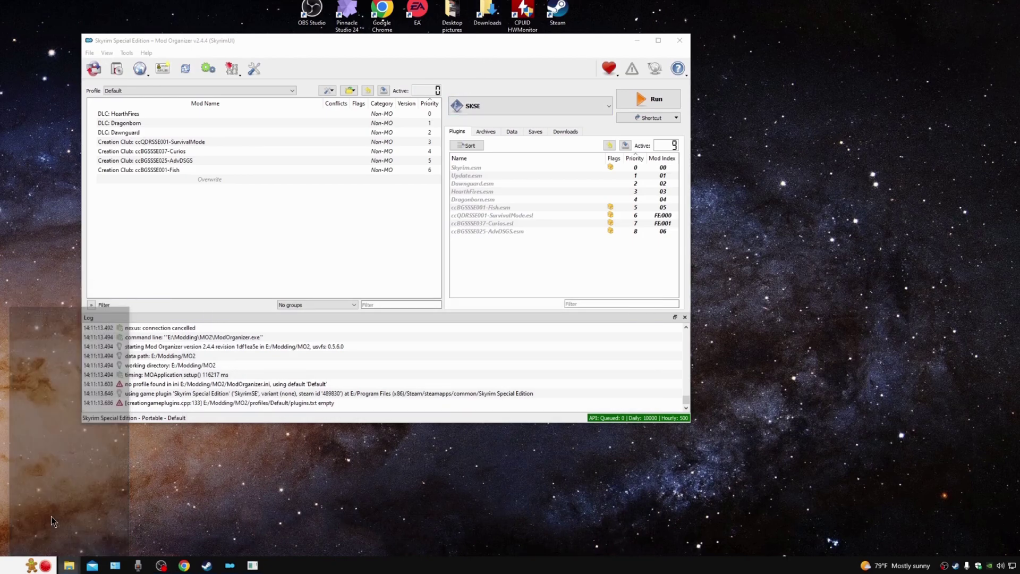
scroll(249, 202, down, 5)
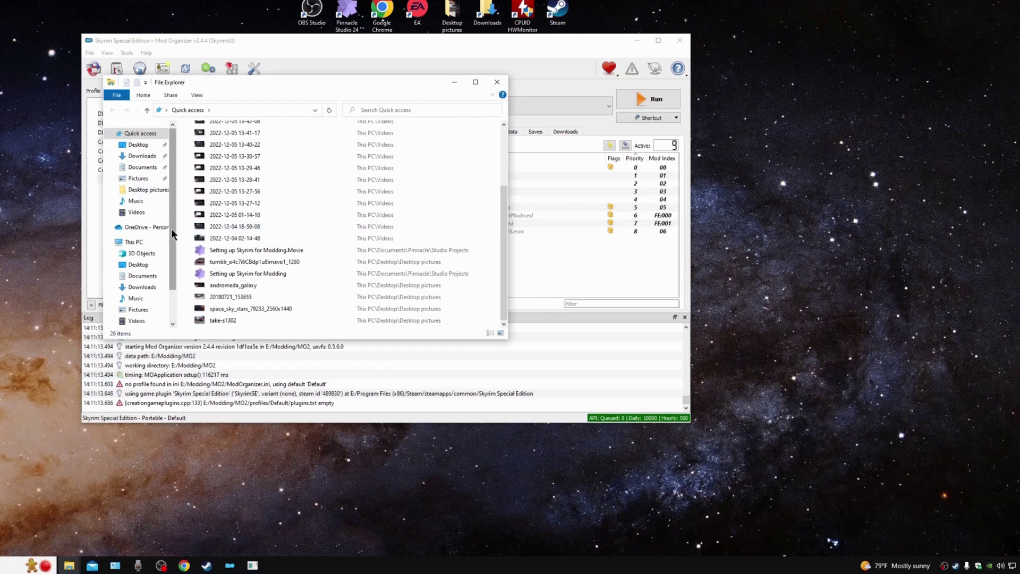
scroll(159, 265, down, 1)
click(155, 301)
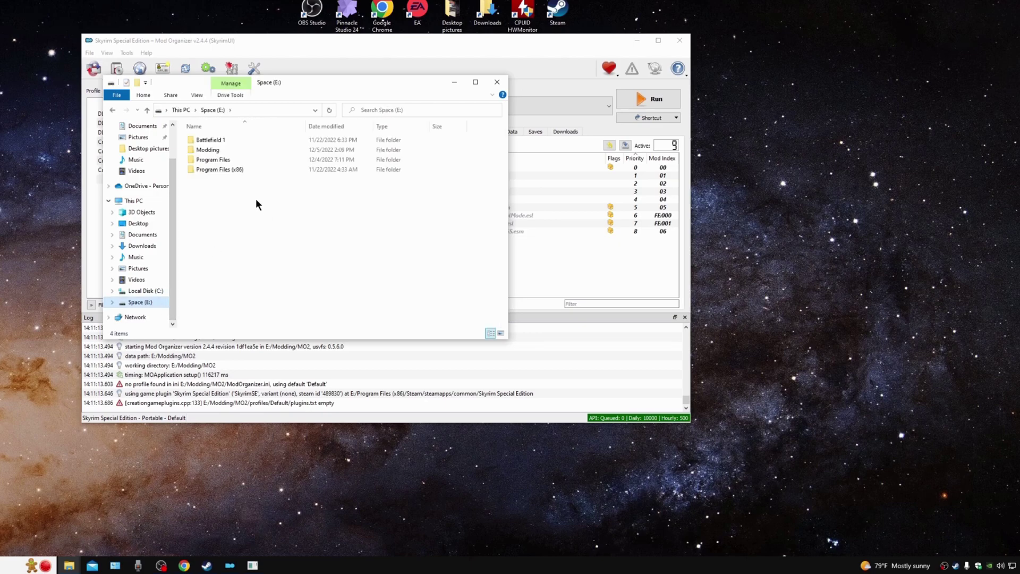
right_click(248, 201)
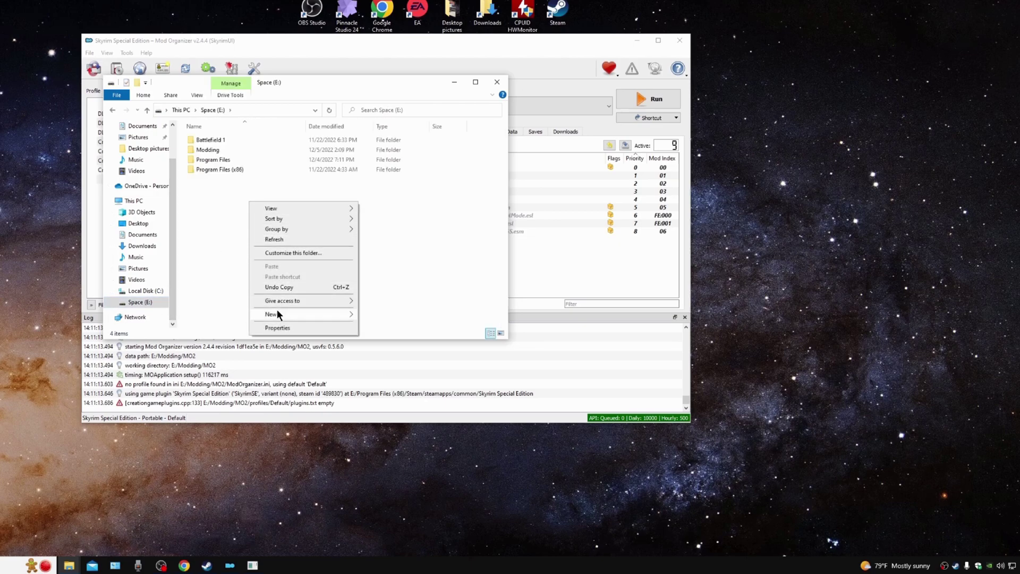
mouse_move(277, 314)
click(378, 314)
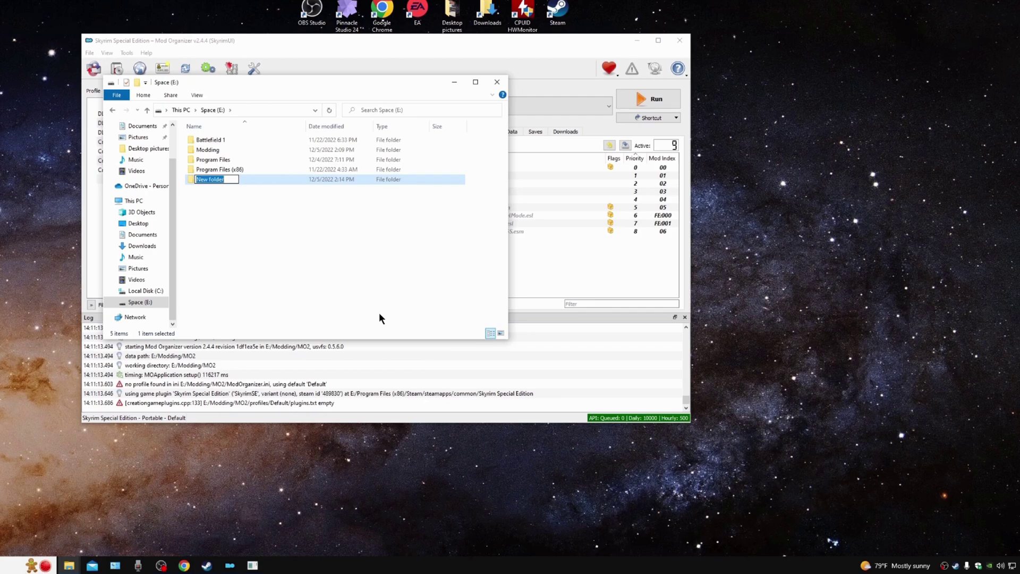
text(SSE Edit)
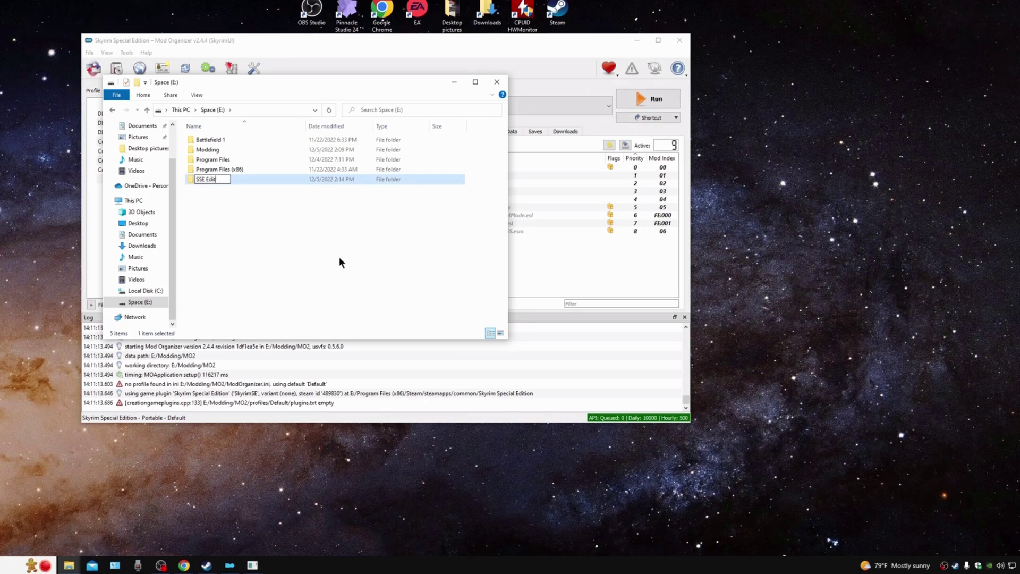
key(Return)
double_click(218, 180)
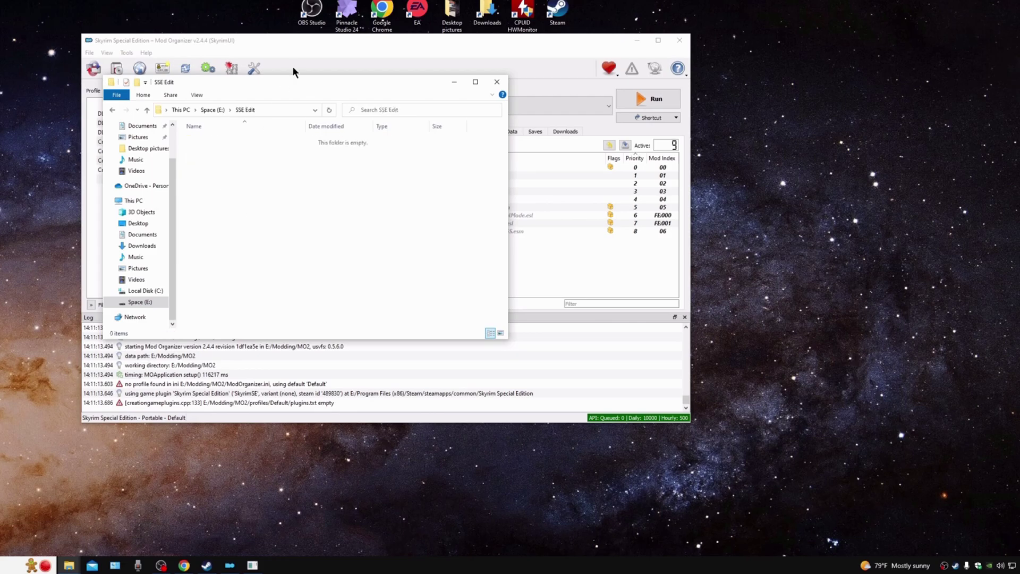
Step: Copy today's SSEEdit 4.0.4 archive from Downloads into the empty SSE Edit folder on E:
drag(275, 79, 520, 204)
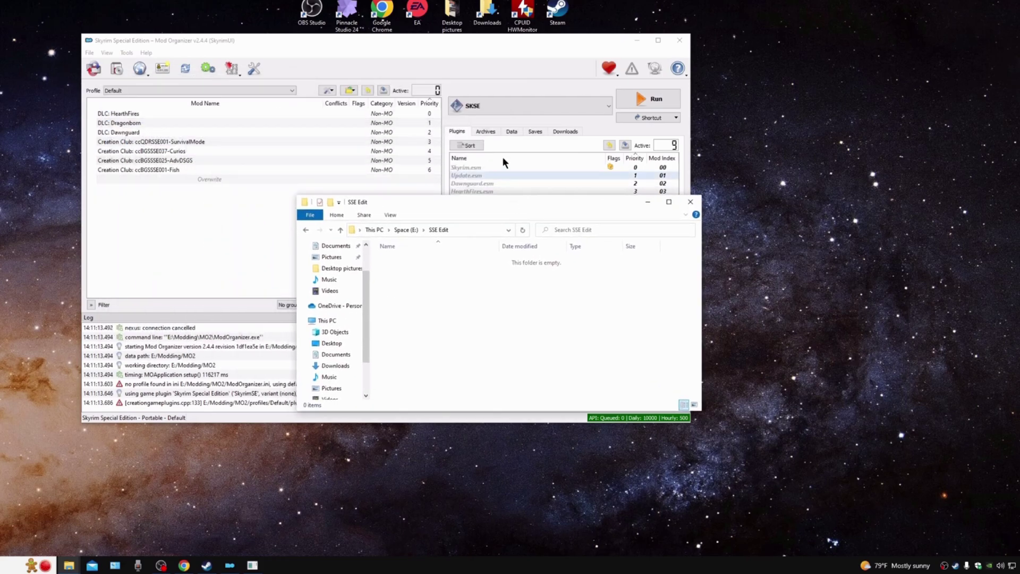
double_click(487, 13)
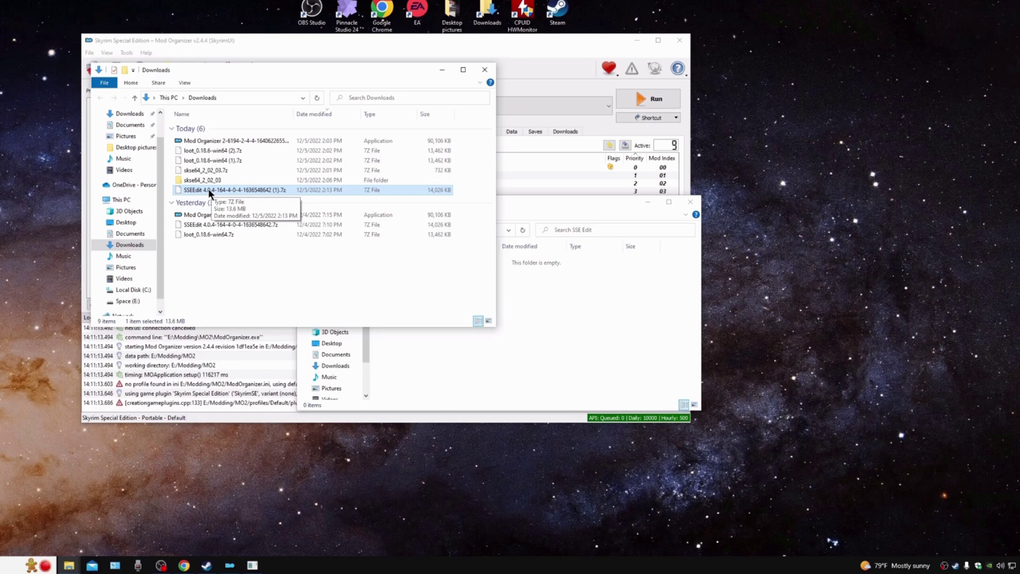
drag(209, 190, 558, 327)
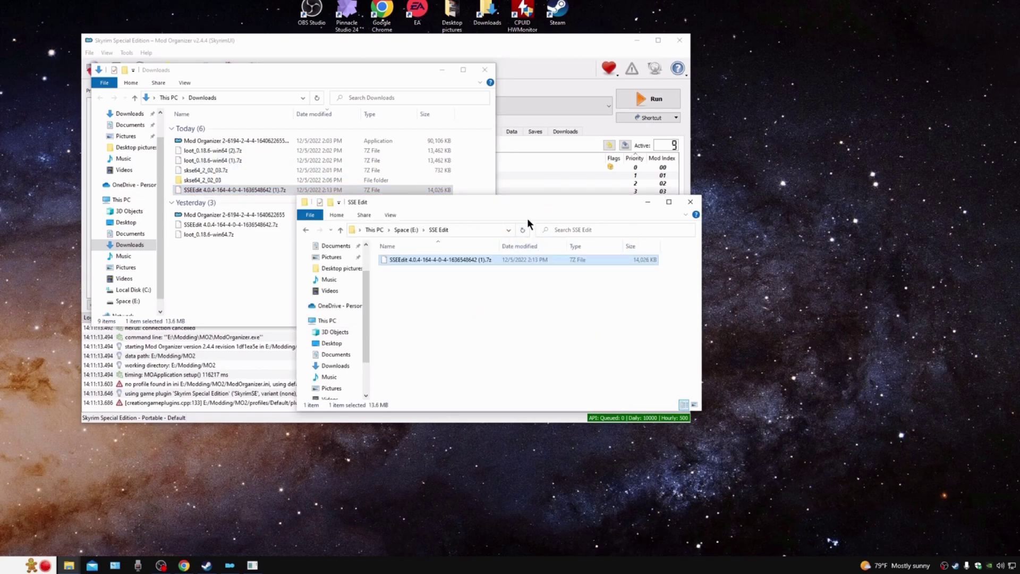
Step: Extract the SSEEdit archive with 7-Zip into its own subfolder inside the SSE Edit folder
right_click(451, 259)
mouse_move(515, 287)
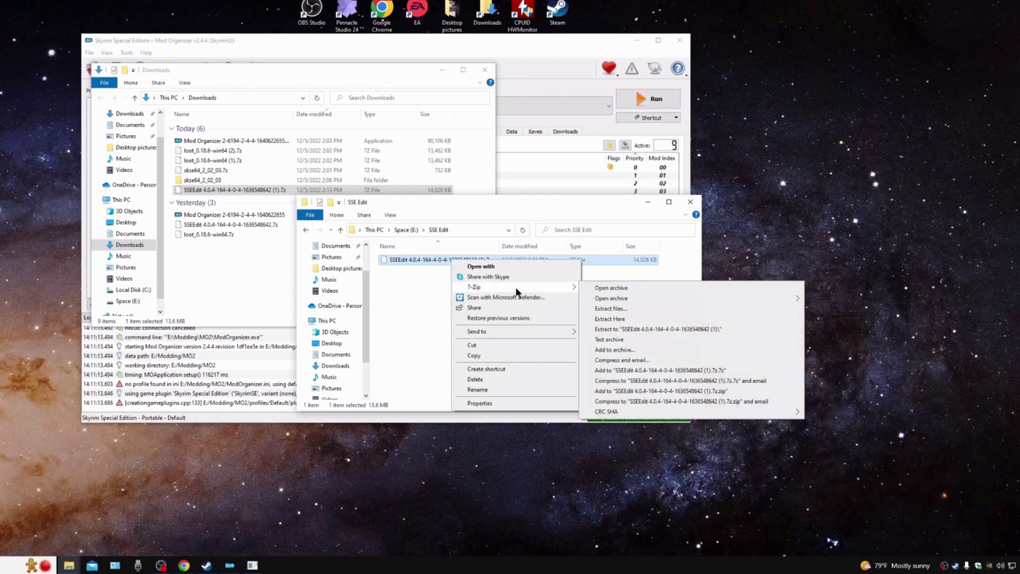
click(607, 309)
click(467, 291)
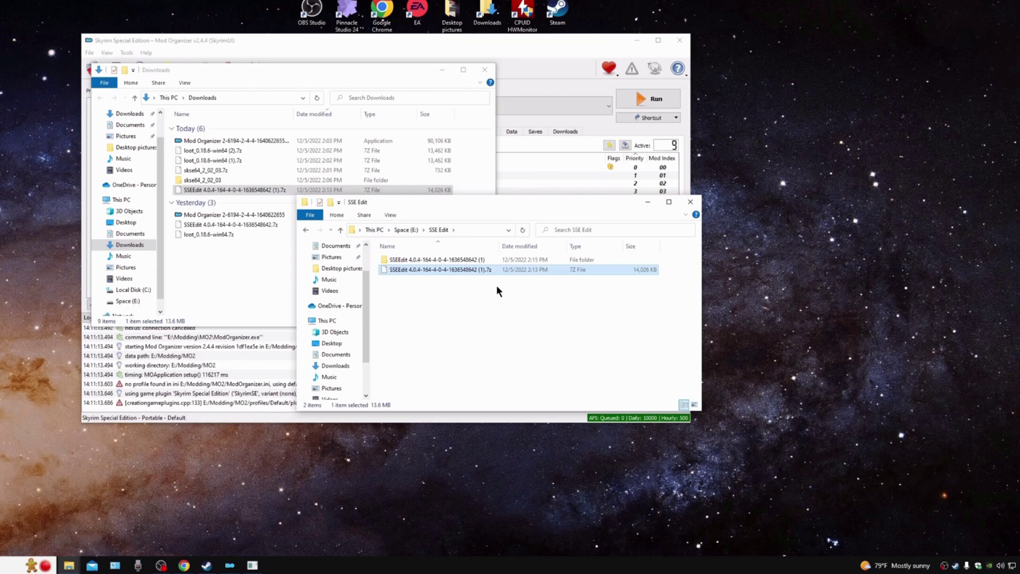
Step: Delete the SSEEdit 4.0.4 (1) archive from both Downloads and the SSE Edit folder, minimizing the Downloads window
click(263, 68)
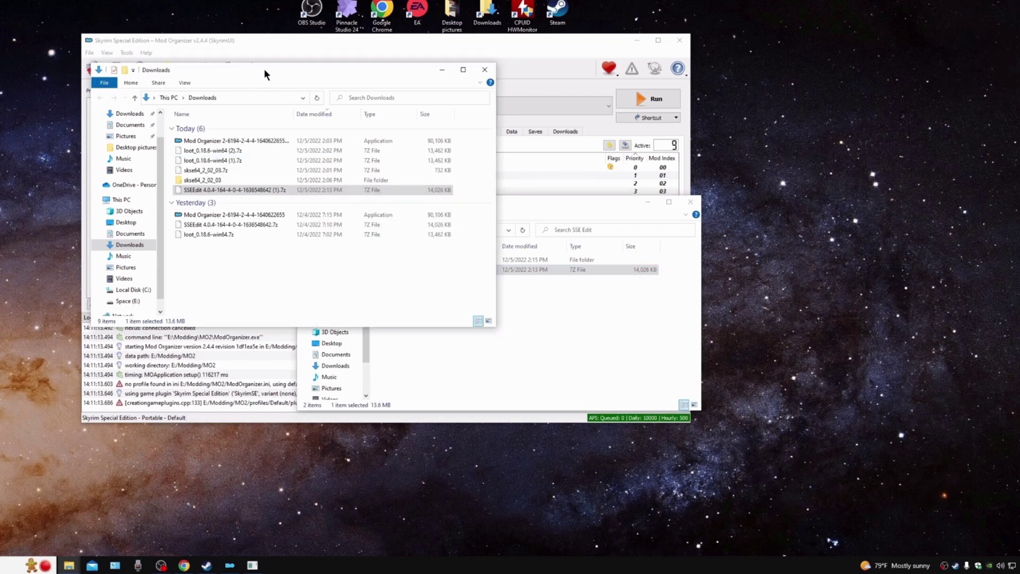
right_click(210, 189)
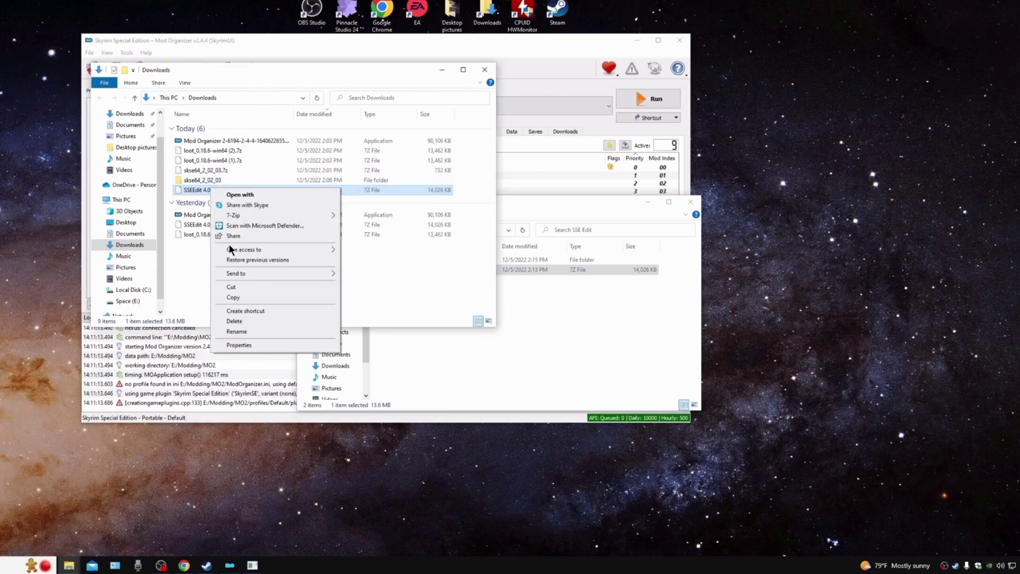
click(237, 316)
click(451, 73)
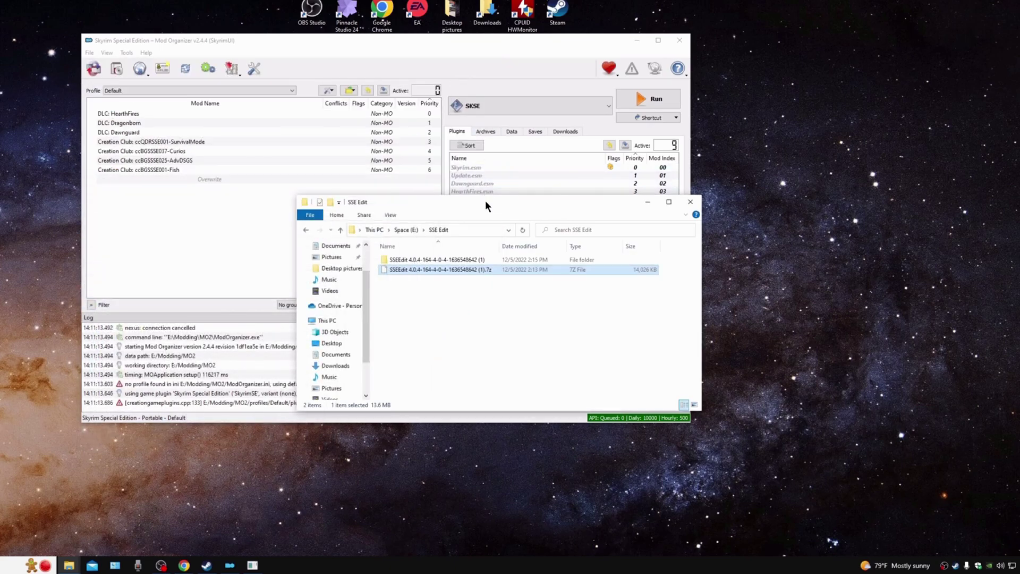
drag(486, 200, 368, 84)
right_click(309, 150)
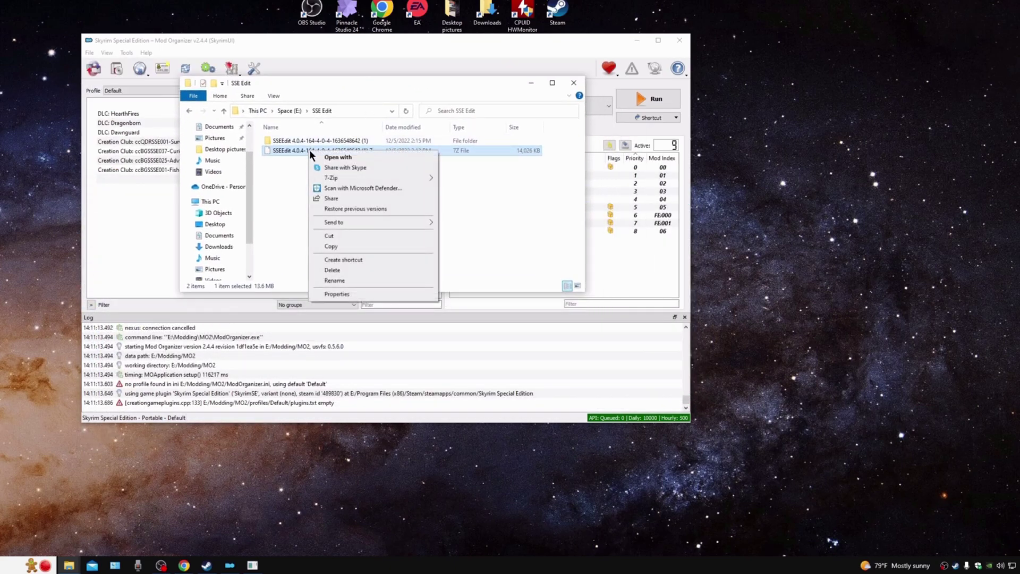
click(339, 271)
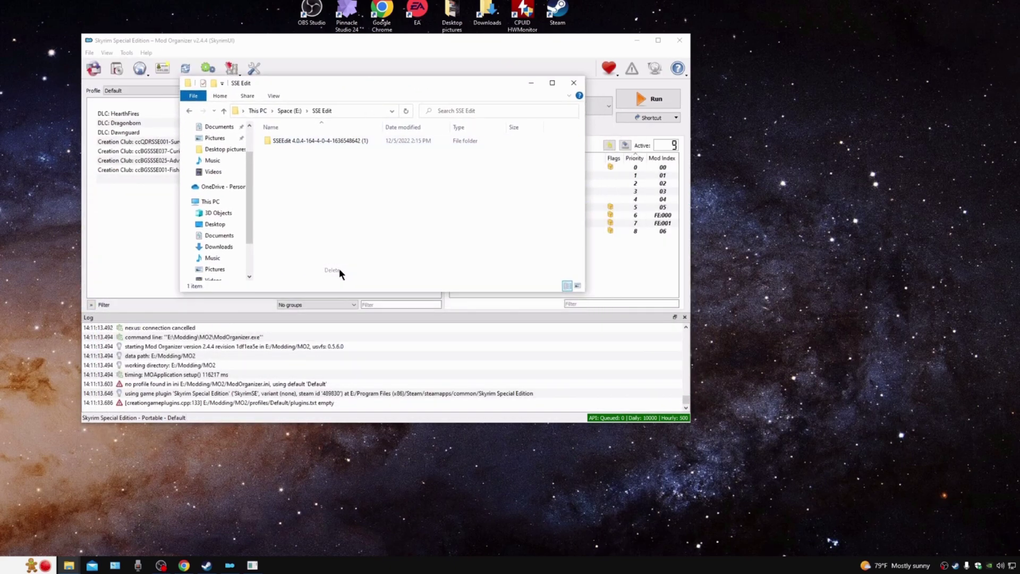
Step: Open the extracted SSEEdit 4.0.4 program folder and park its window clear of Mod Organizer
double_click(315, 140)
double_click(297, 139)
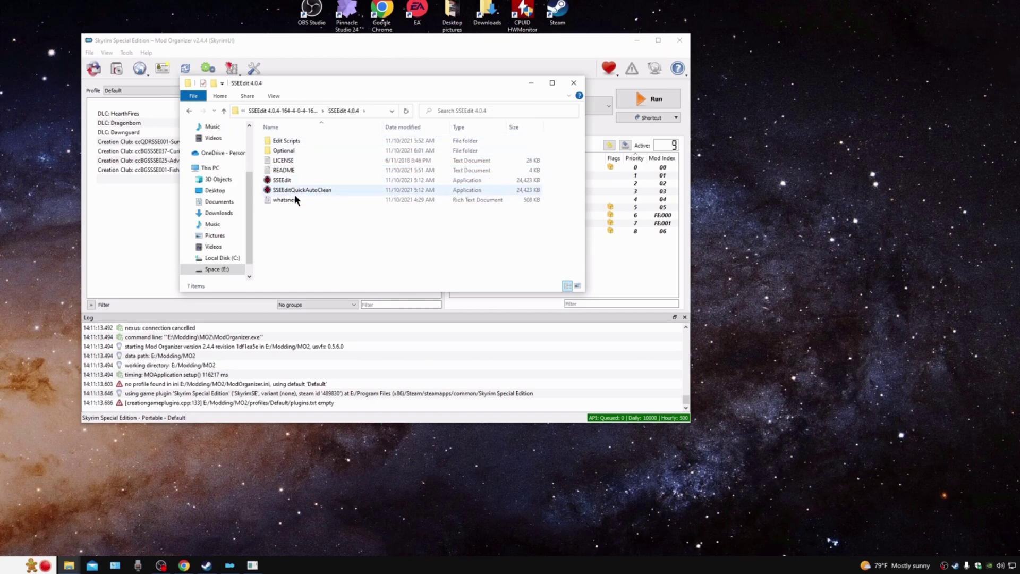
drag(333, 85, 685, 0)
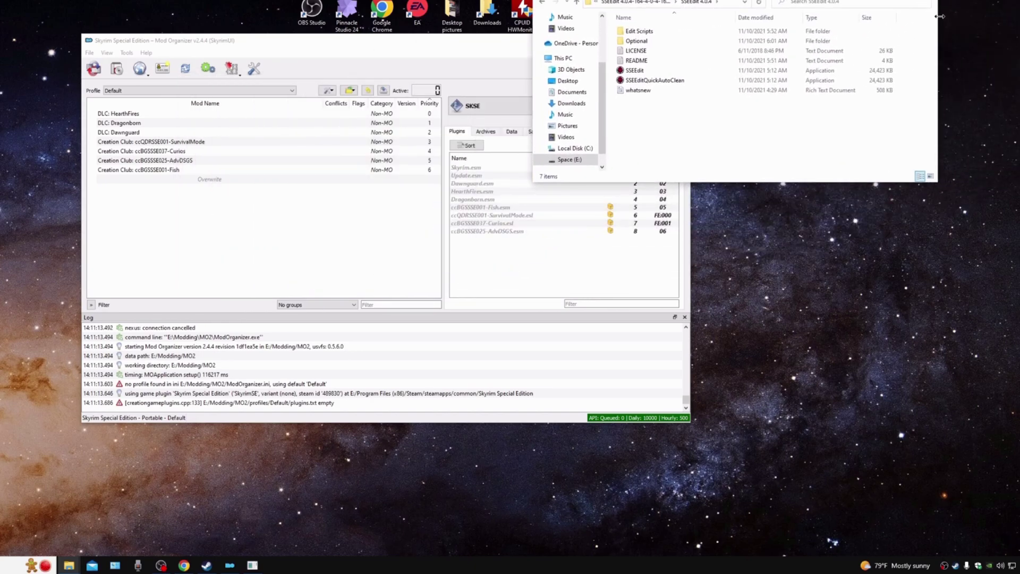
drag(770, 0, 964, 1)
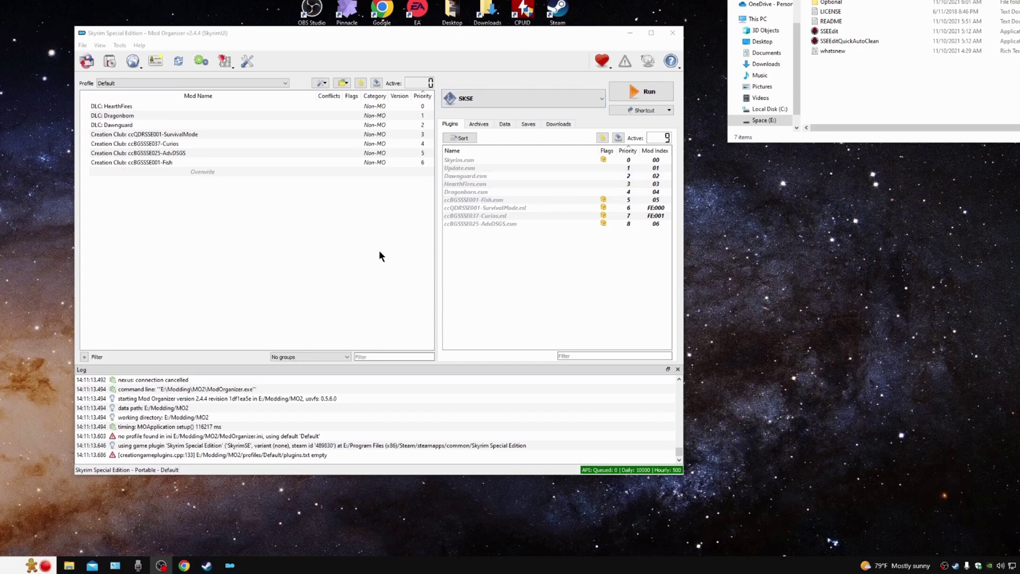
Step: In another File Explorer window, create a folder named Loot on the Space (E:) drive and open it
right_click(70, 564)
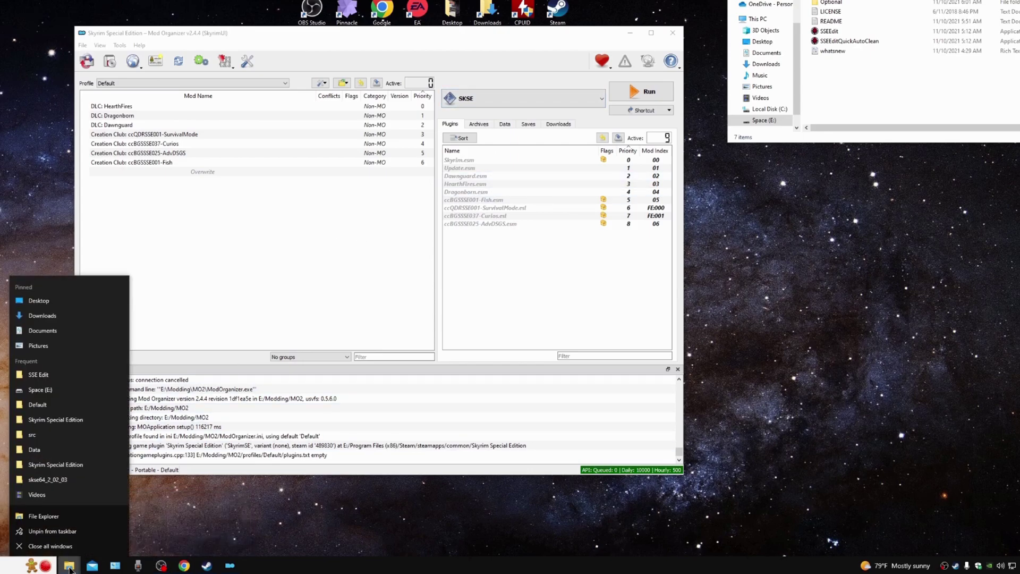
click(57, 518)
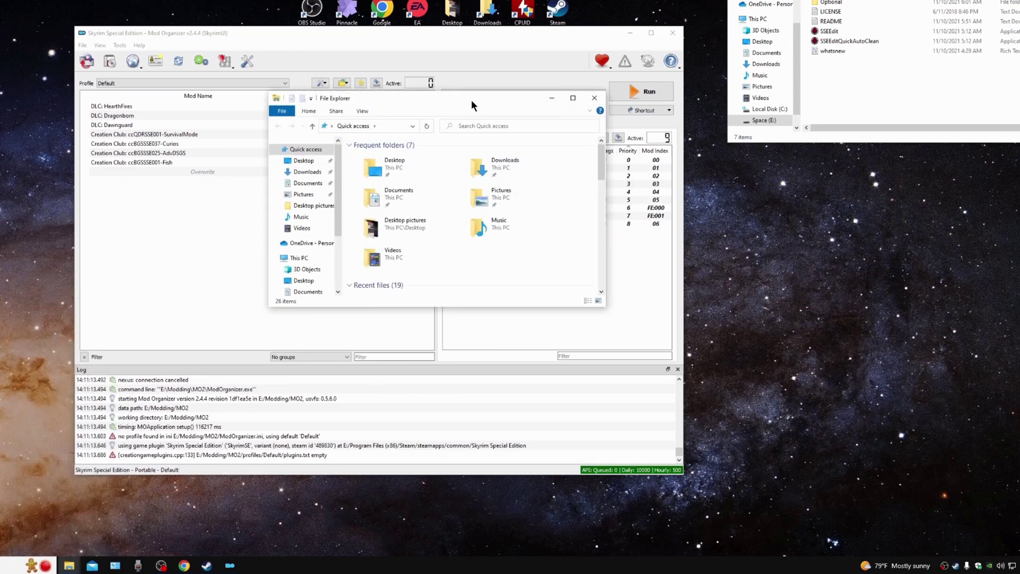
drag(470, 100, 457, 45)
scroll(325, 171, down, 3)
click(293, 213)
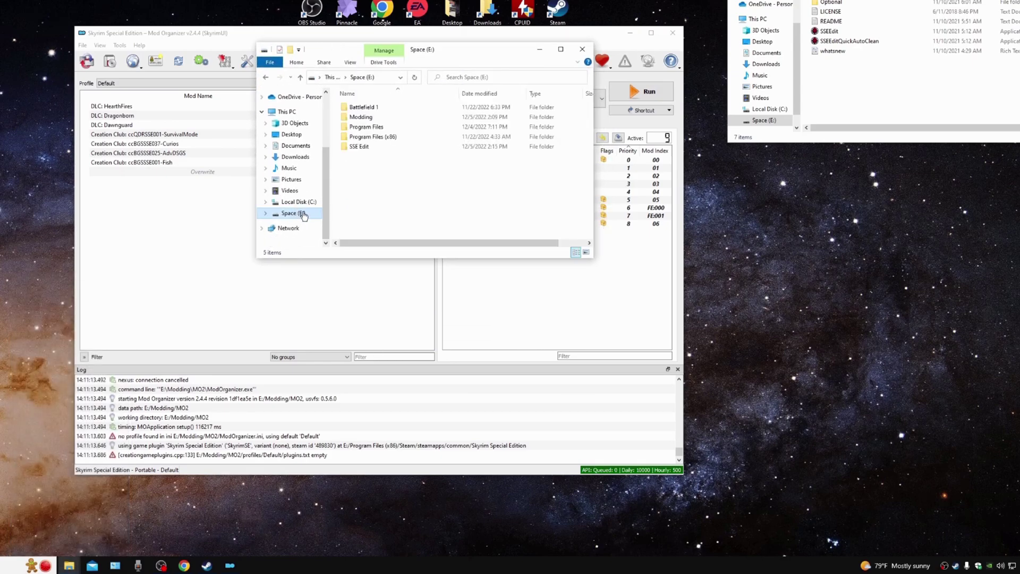
right_click(378, 181)
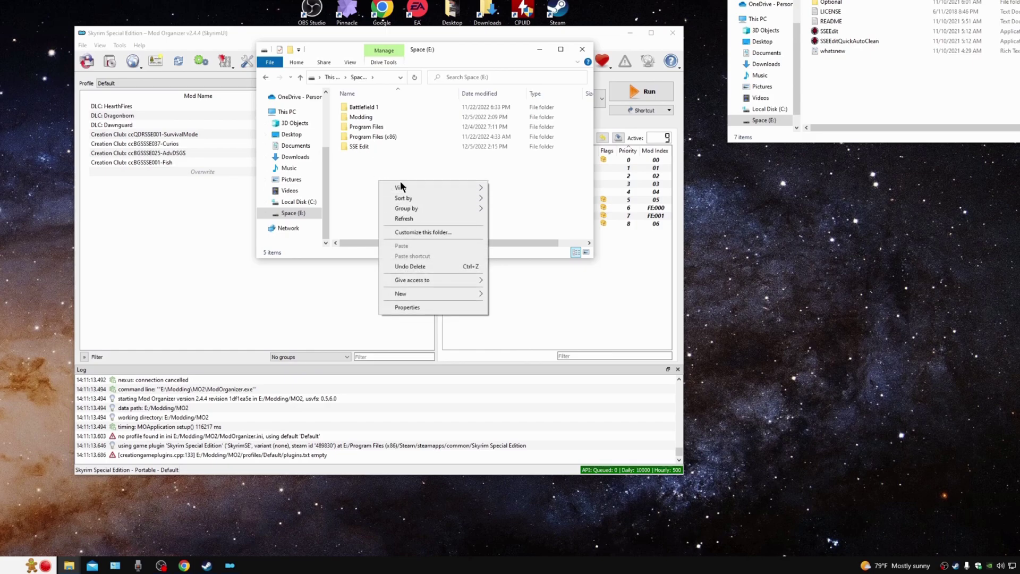
mouse_move(417, 294)
click(510, 295)
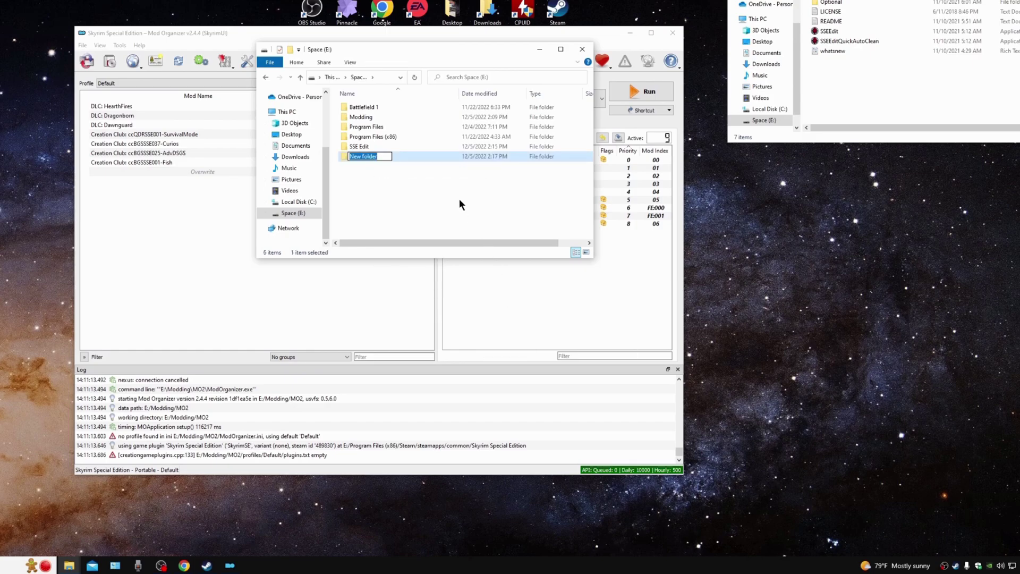
text(Loot)
key(Return)
double_click(355, 156)
Step: Park the Loot folder window clear of Mod Organizer and copy the loot_0.18.6-win64 (2) archive into it from Downloads
drag(373, 55, 832, 182)
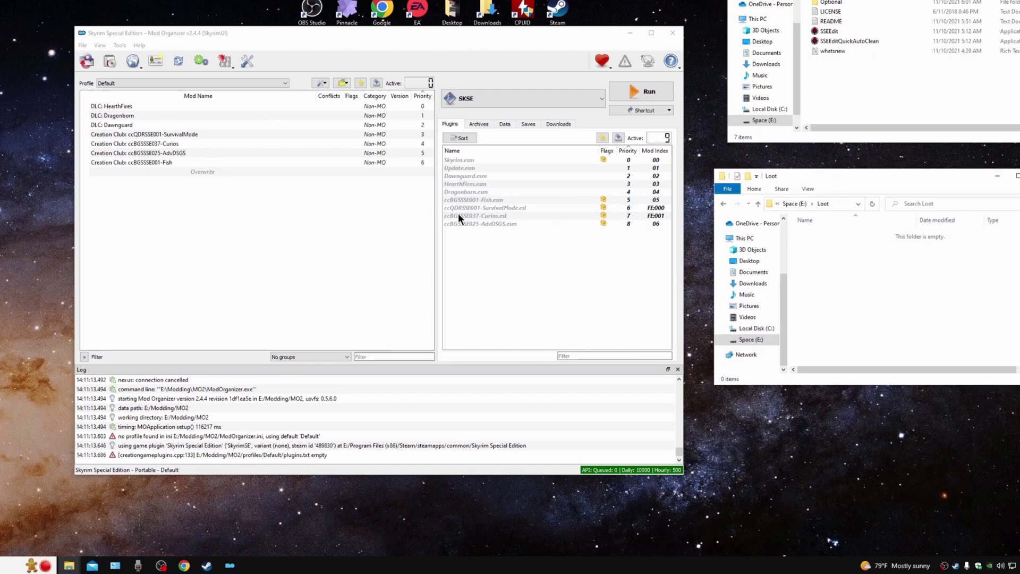
double_click(488, 10)
click(239, 160)
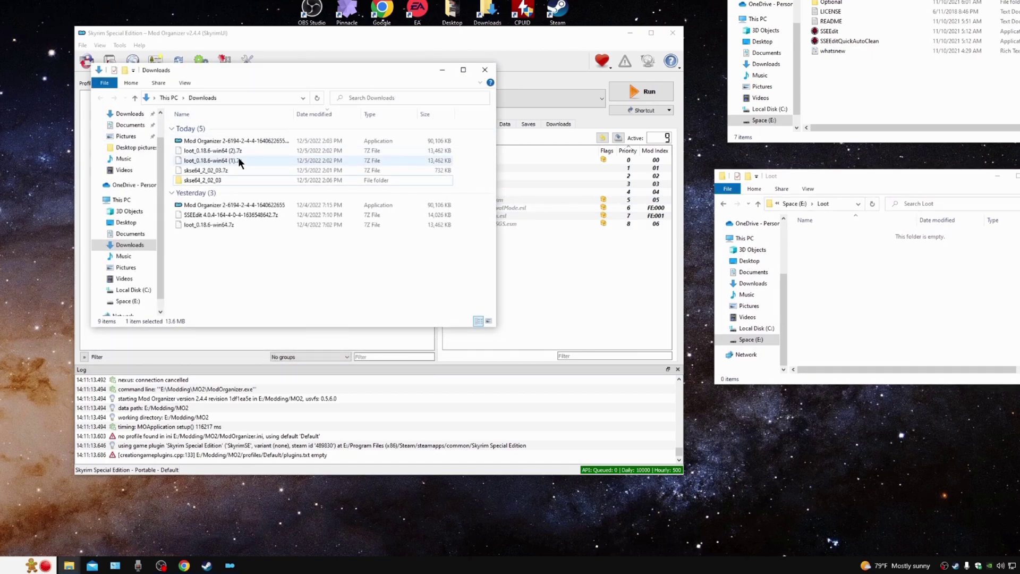
click(193, 148)
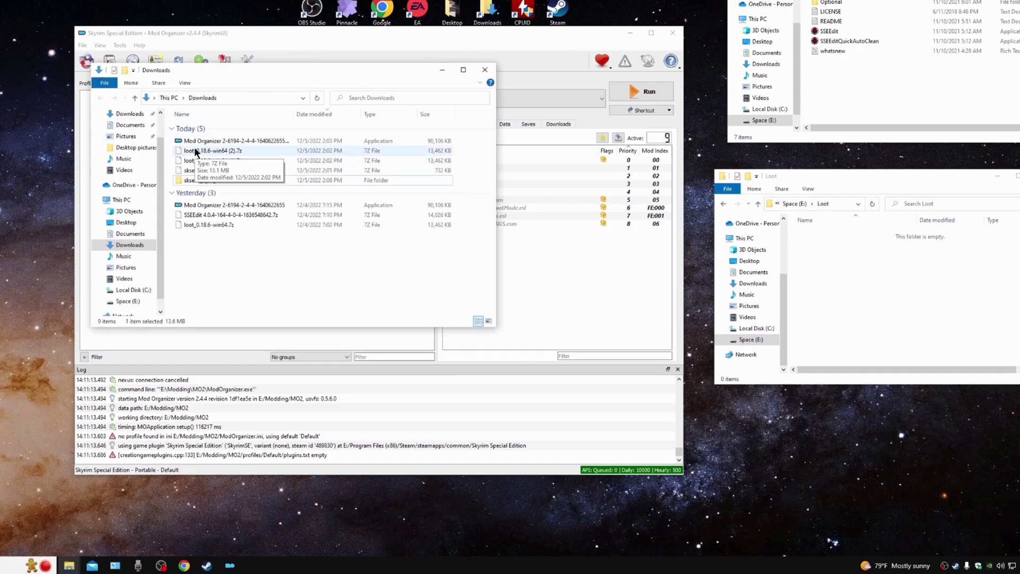
drag(193, 148, 873, 285)
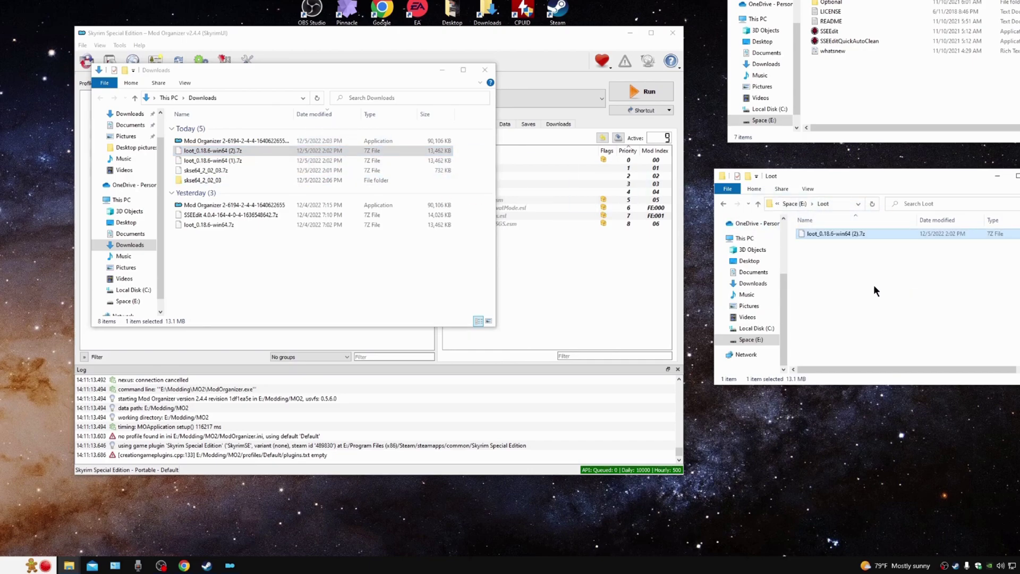
Step: Delete the loot_0.18.6-win64 (2) and loot_0.18.6-win64 (1) archives from Downloads
right_click(225, 147)
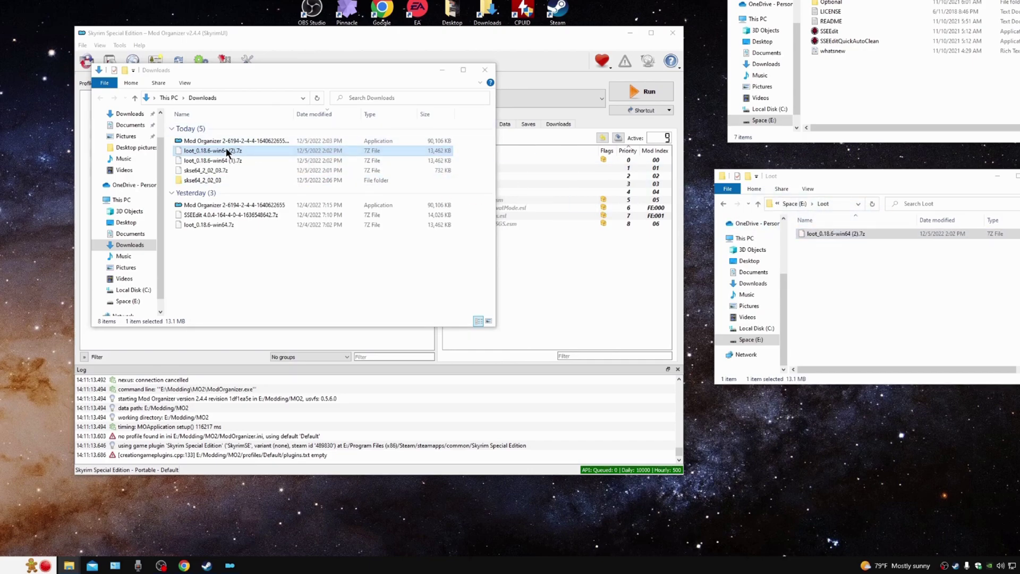
click(250, 282)
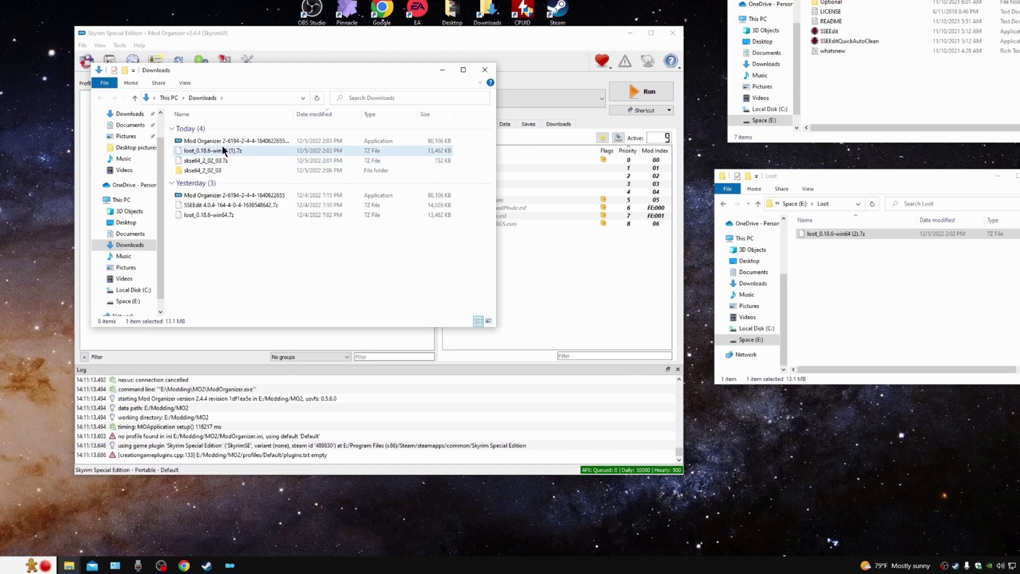
right_click(222, 150)
click(247, 283)
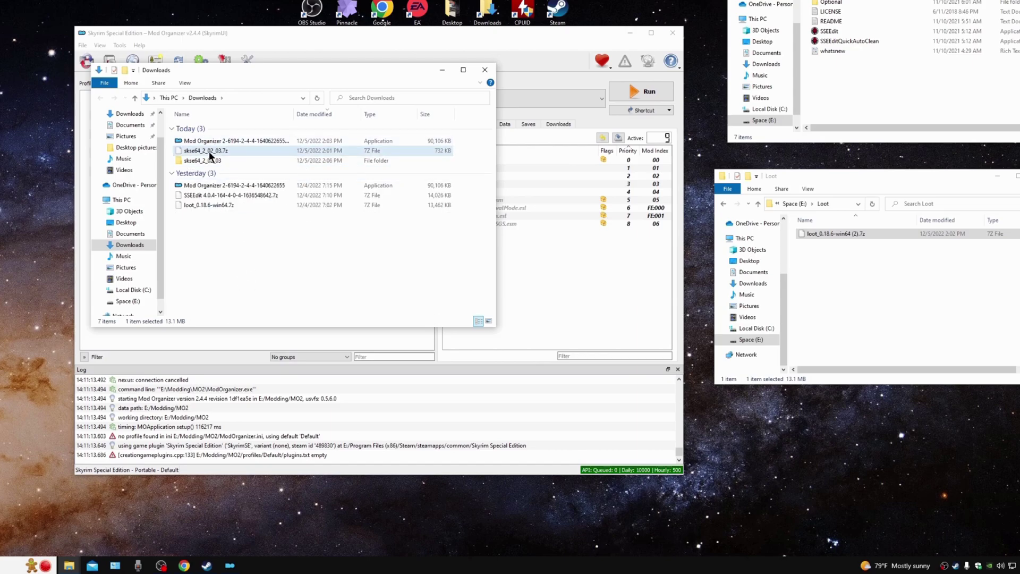
Step: Extract the LOOT archive with 7-Zip into its own subfolder inside the Loot folder, and delete the archive there
drag(888, 179, 393, 104)
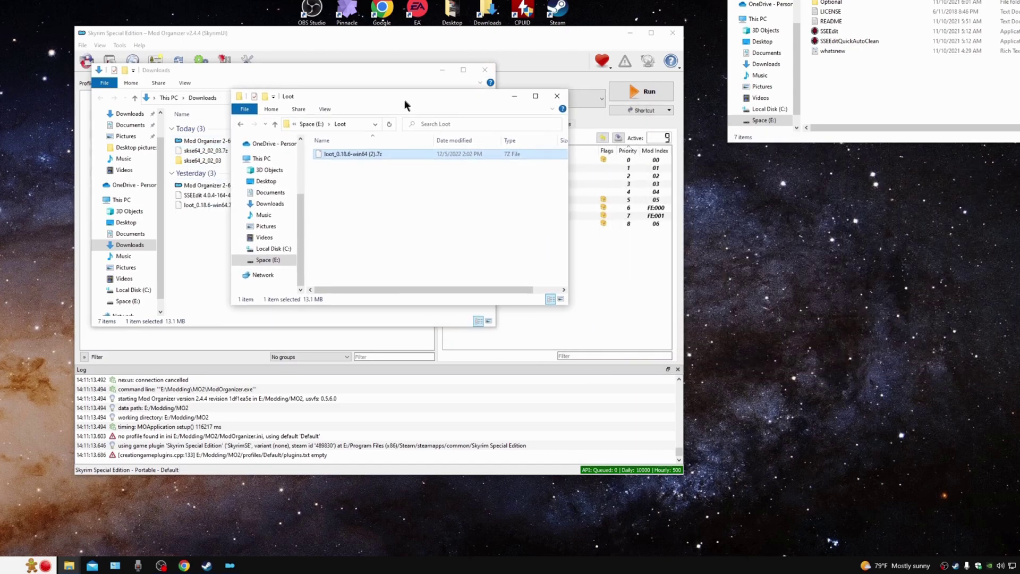
right_click(352, 155)
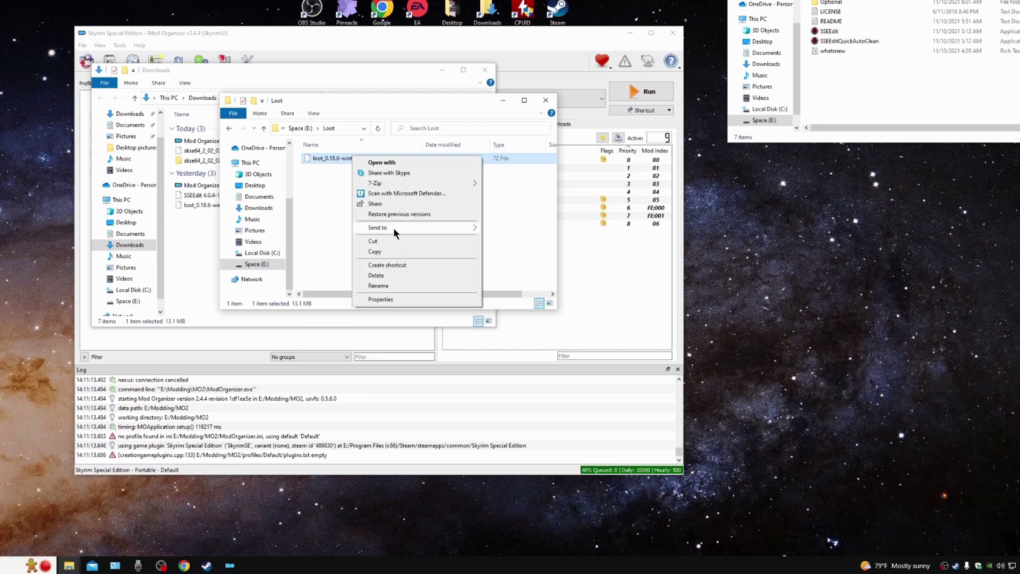
mouse_move(397, 183)
click(510, 204)
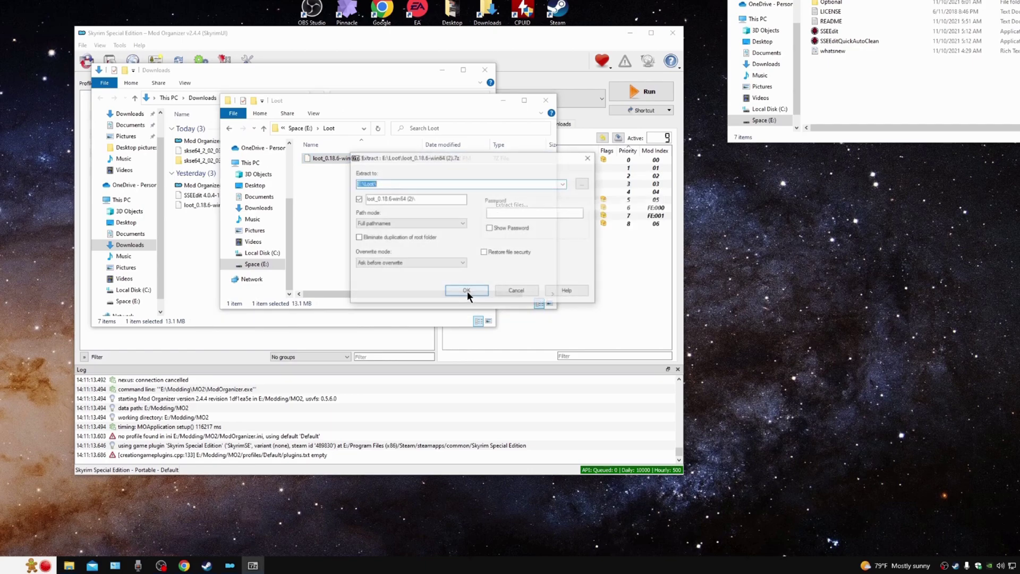
click(467, 292)
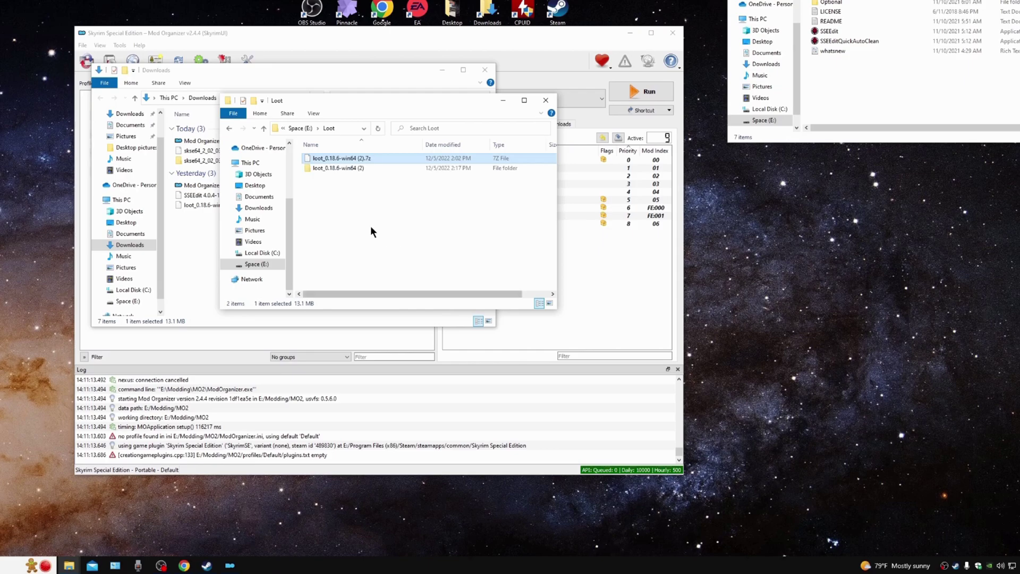
right_click(339, 168)
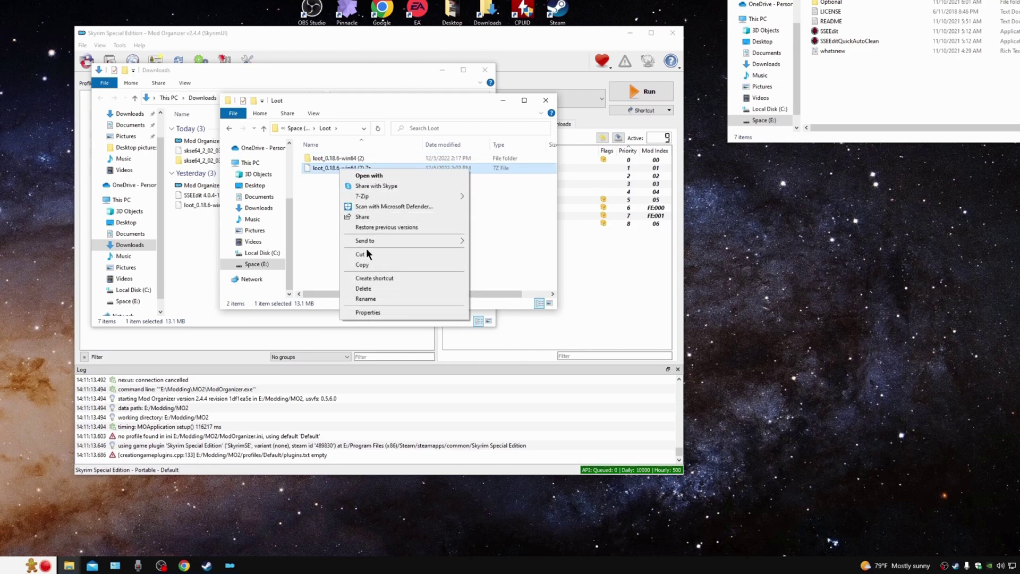
click(365, 287)
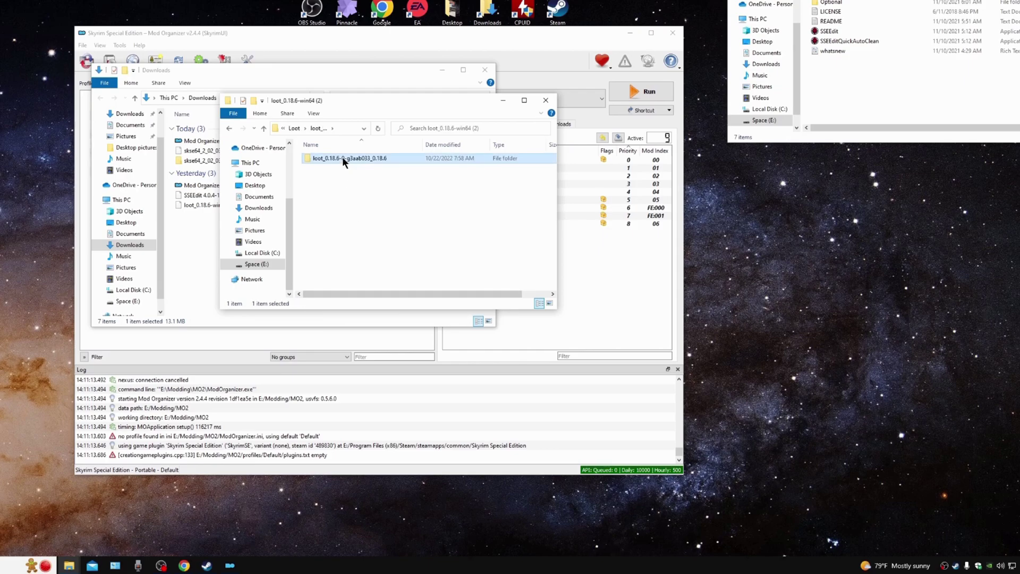
Step: Open the extracted loot_0.18.6-0-g3aab033_0.18.6 folder in a window clear of Mod Organizer, and close the Downloads window
double_click(342, 157)
drag(325, 97, 834, 160)
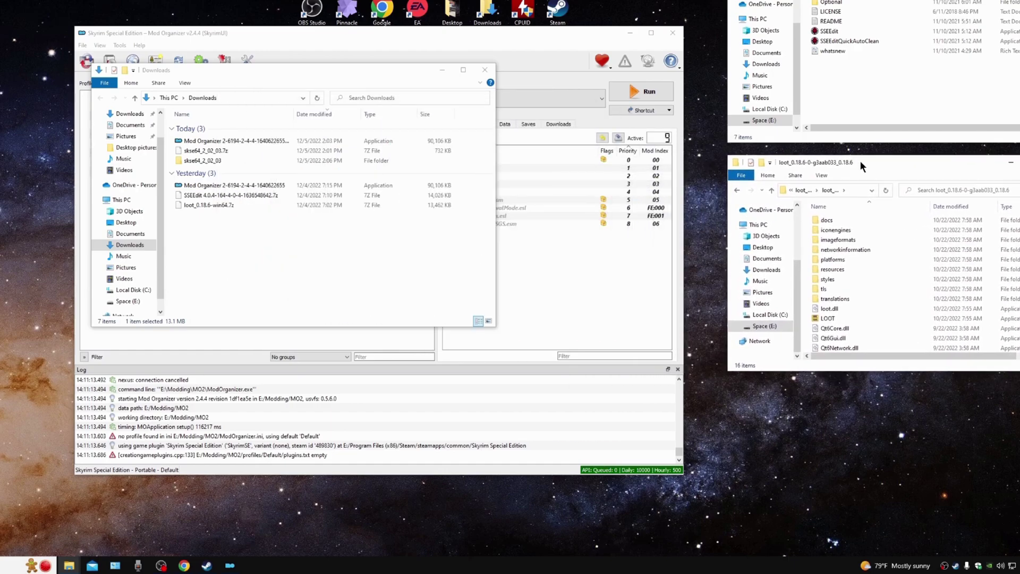
click(484, 70)
click(435, 209)
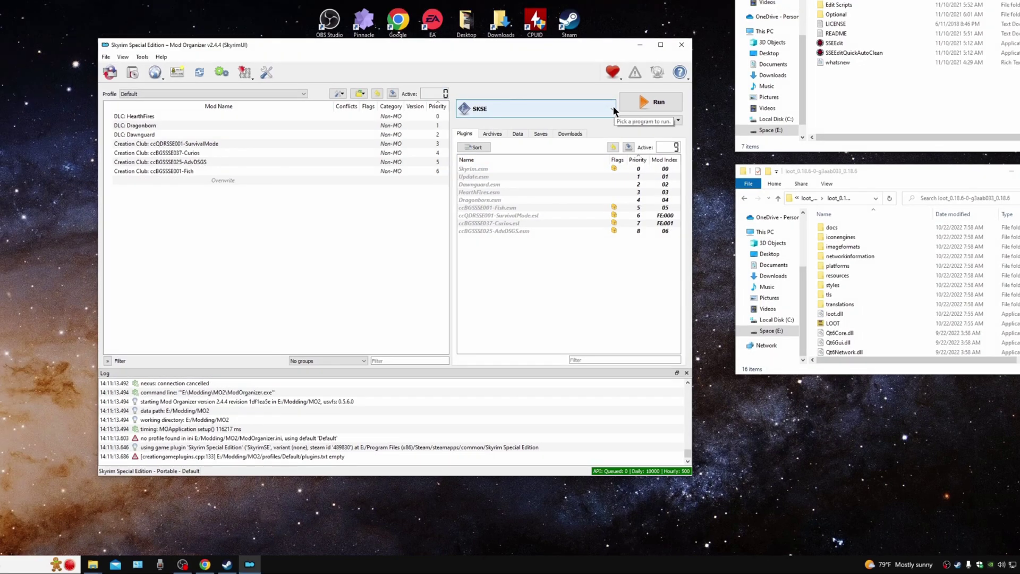
Step: Add SSEEditQuickAutoClean from the extracted SSEEdit 4.0.4 folder on Space (E:) to Mod Organizer's executables
click(603, 96)
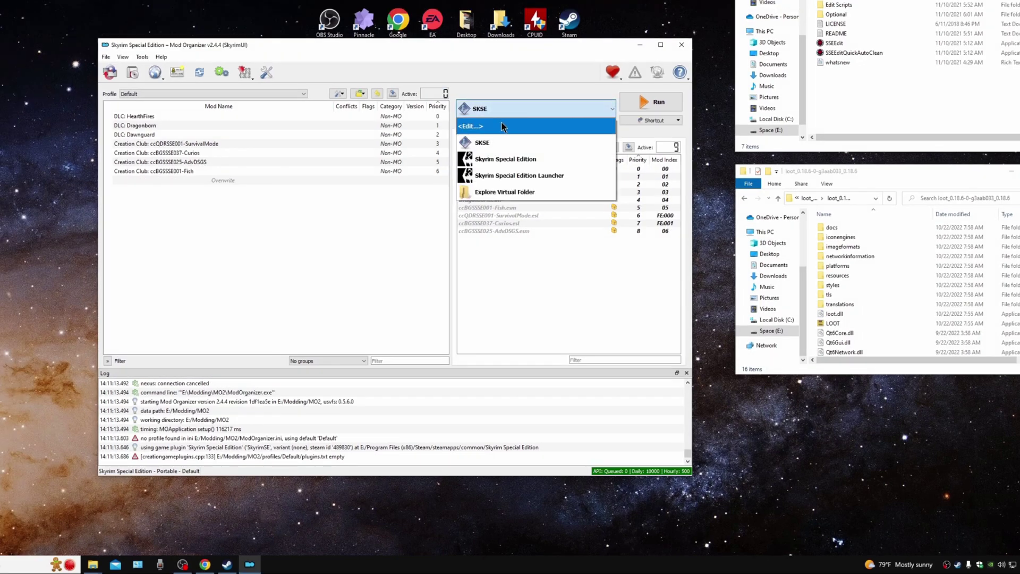
click(563, 126)
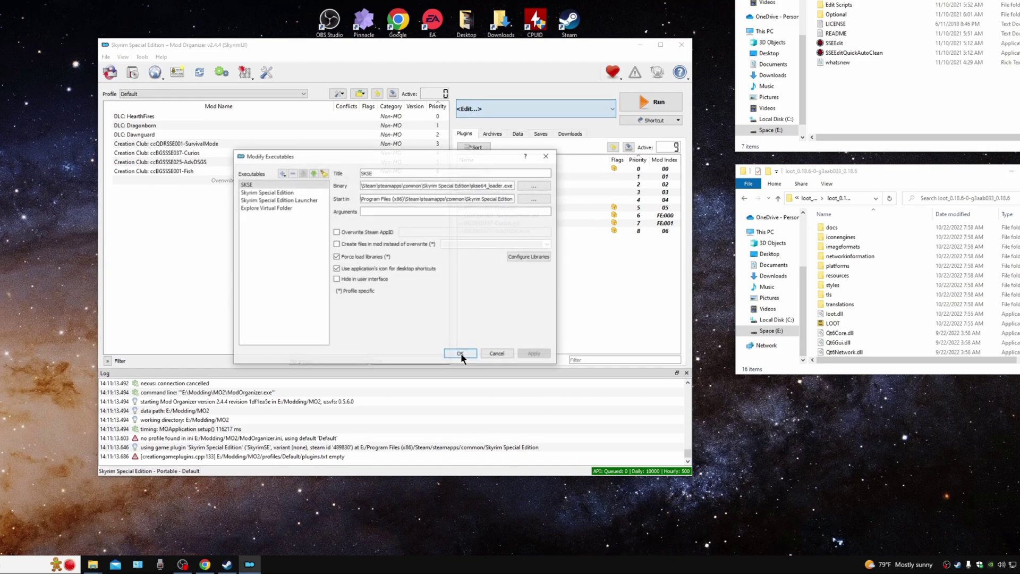
click(281, 172)
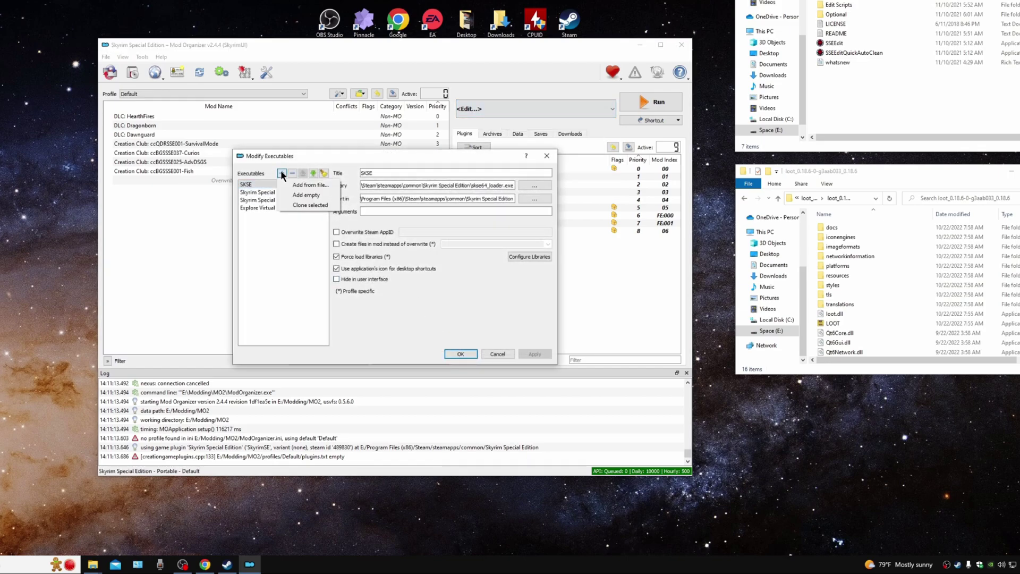
click(292, 184)
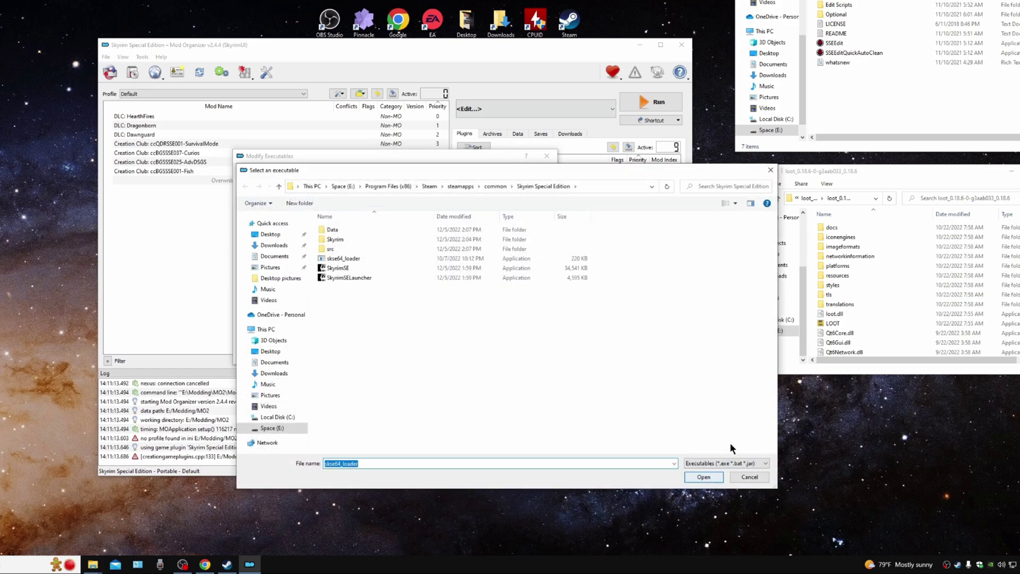
click(272, 427)
double_click(339, 277)
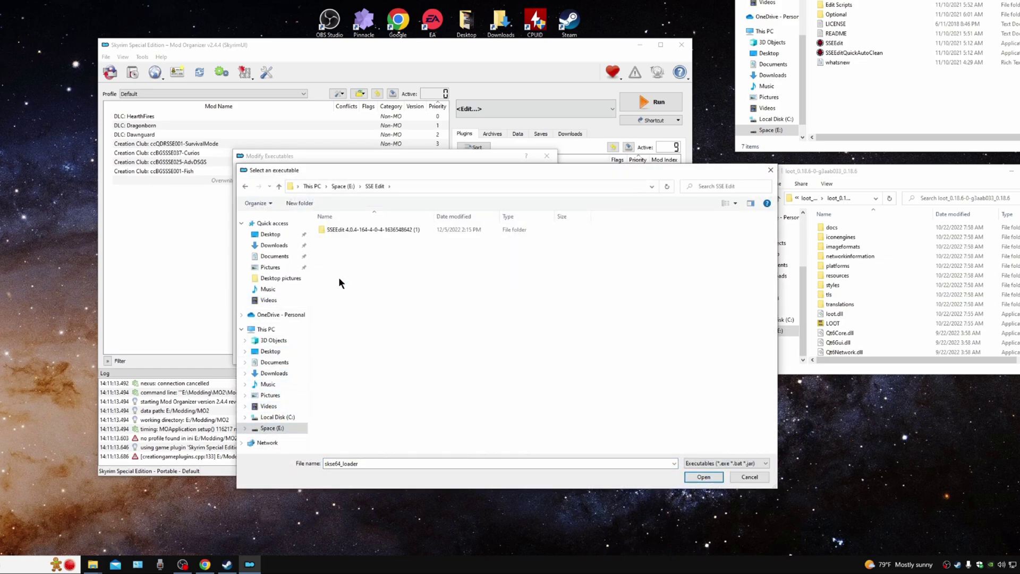
double_click(350, 229)
double_click(349, 229)
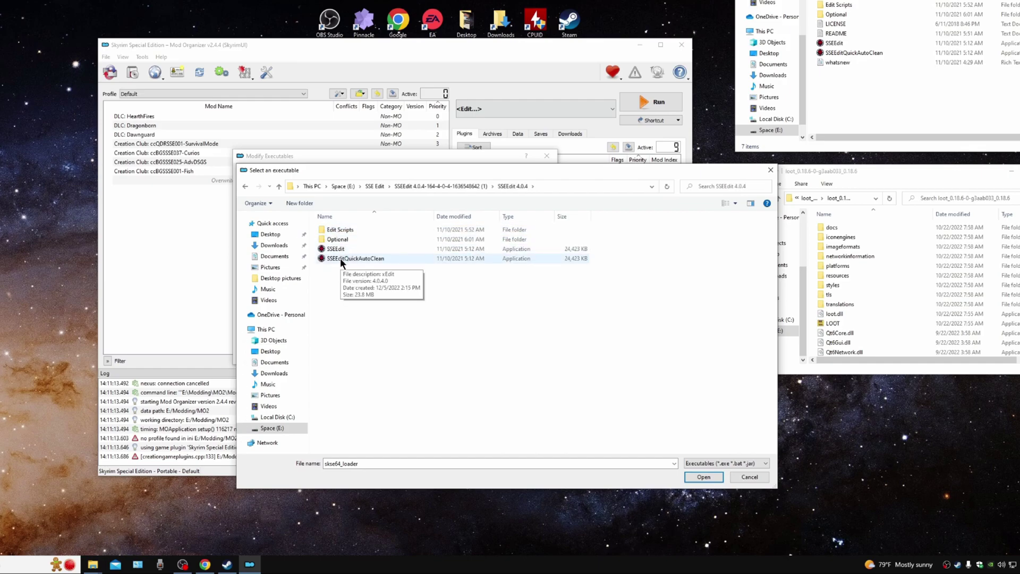
double_click(340, 258)
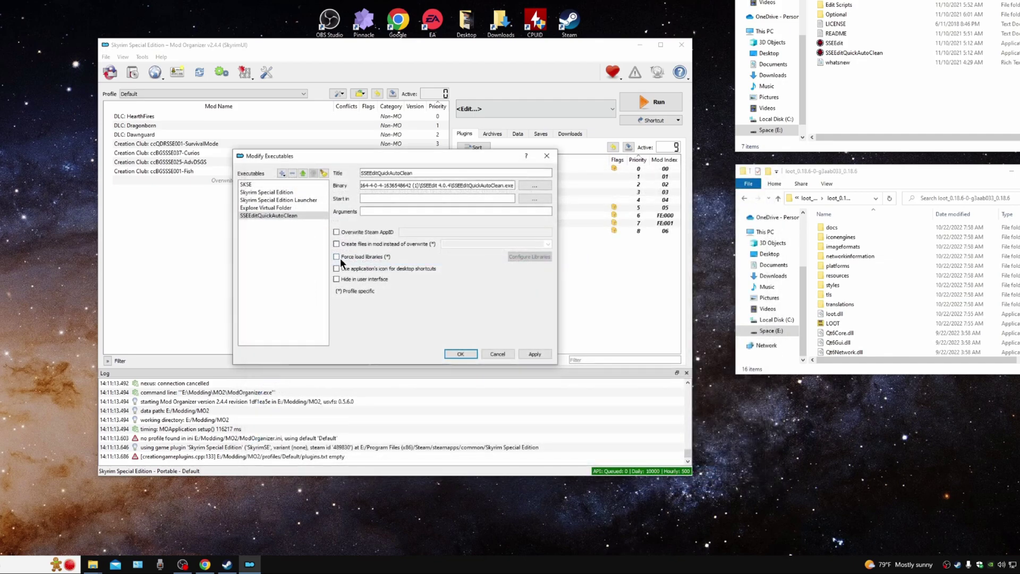
click(466, 353)
click(614, 107)
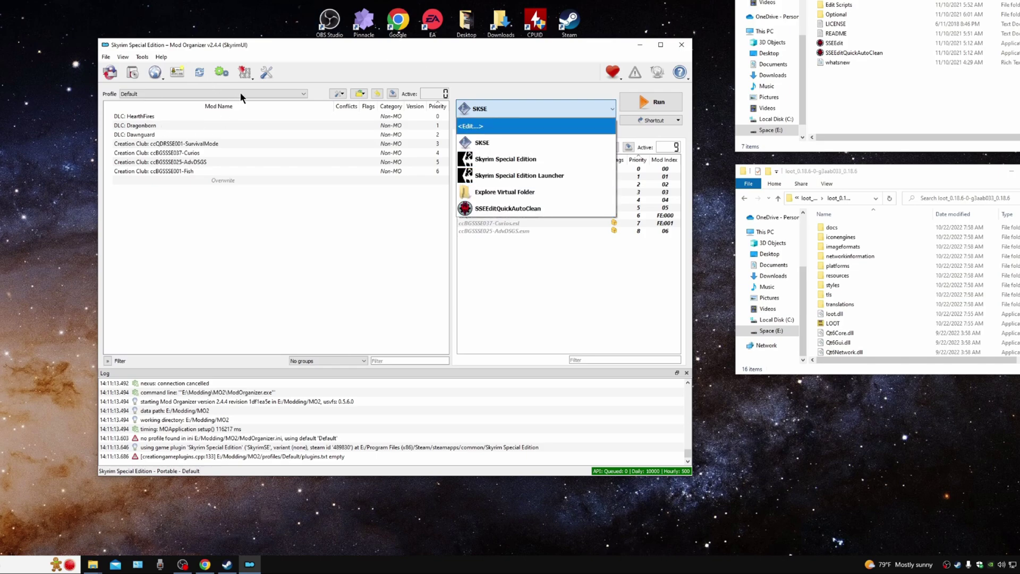
click(411, 227)
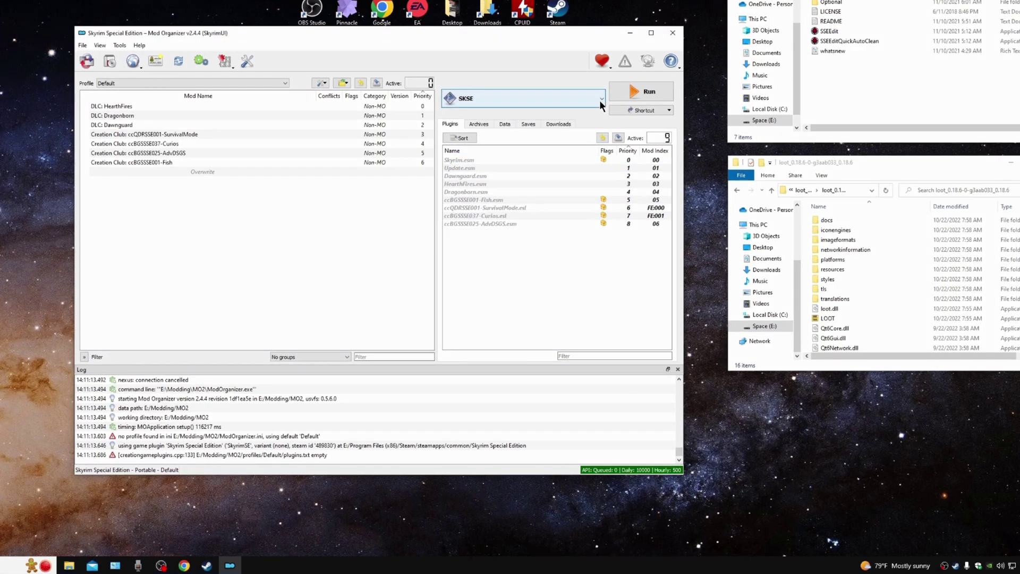
Step: Add the LOOT application from its extracted folder inside Loot on Space (E:) to Mod Organizer's executables
click(602, 96)
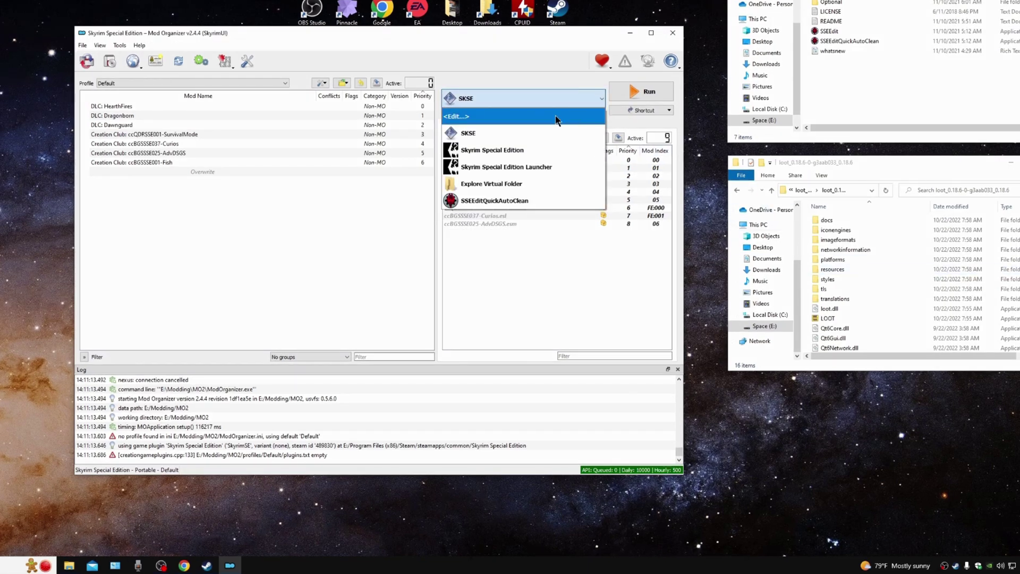
click(555, 113)
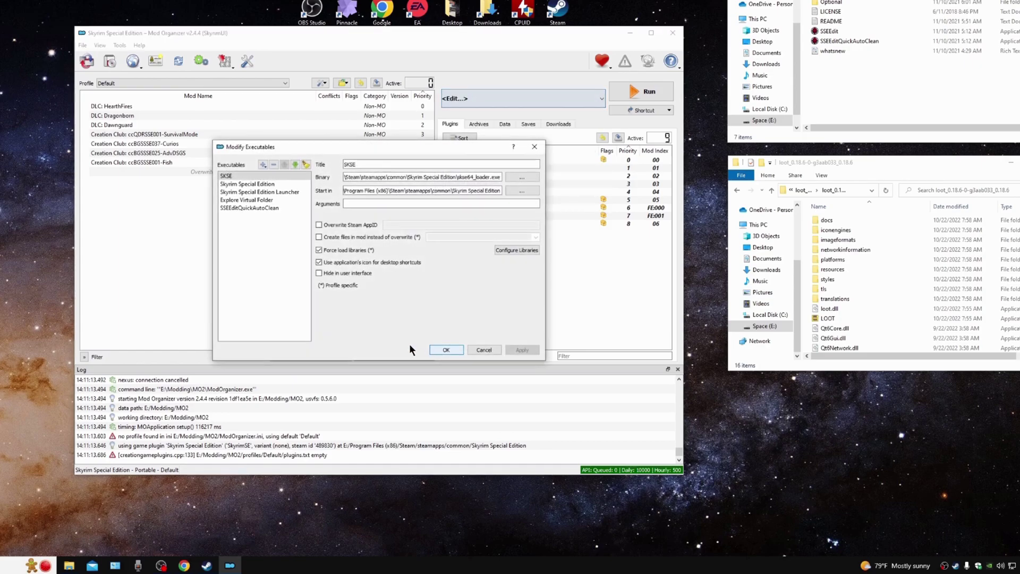
click(262, 164)
click(273, 175)
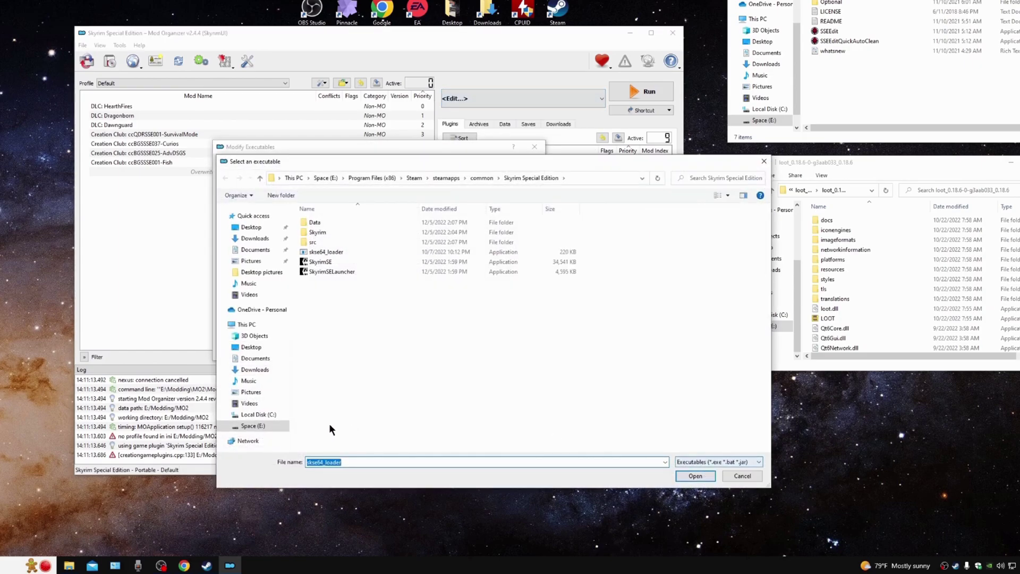
click(255, 425)
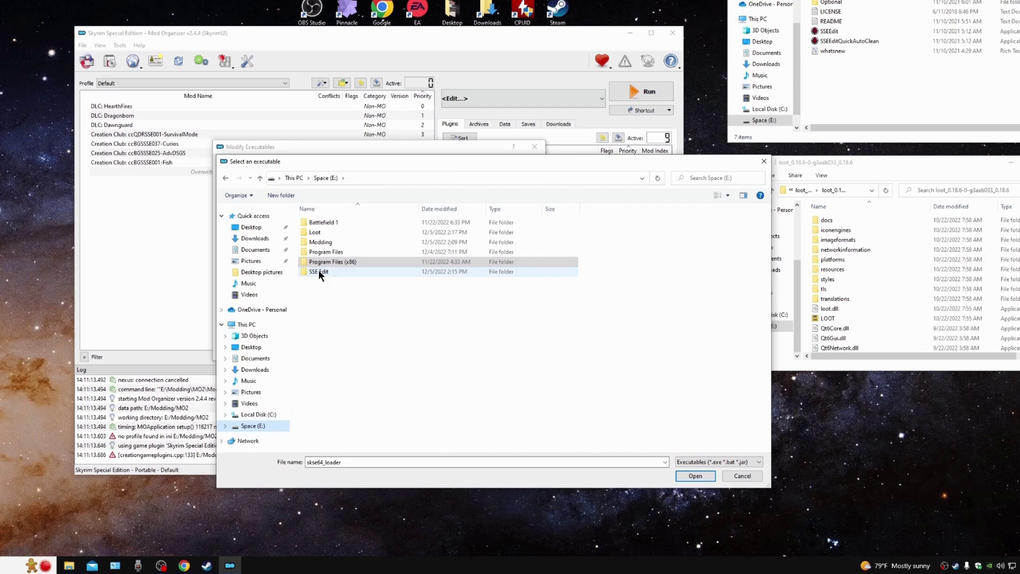
double_click(317, 232)
double_click(327, 224)
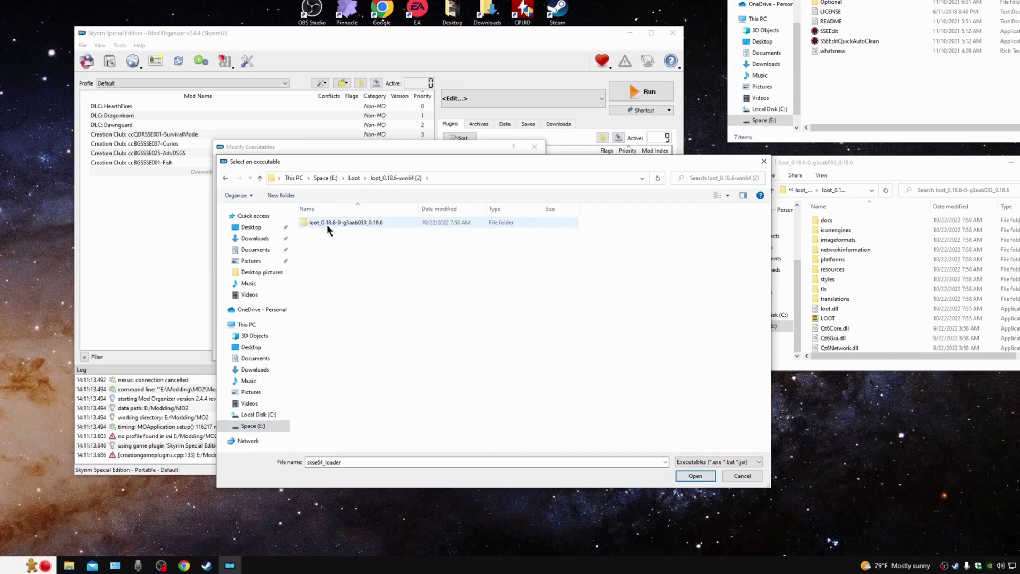
double_click(329, 222)
double_click(317, 309)
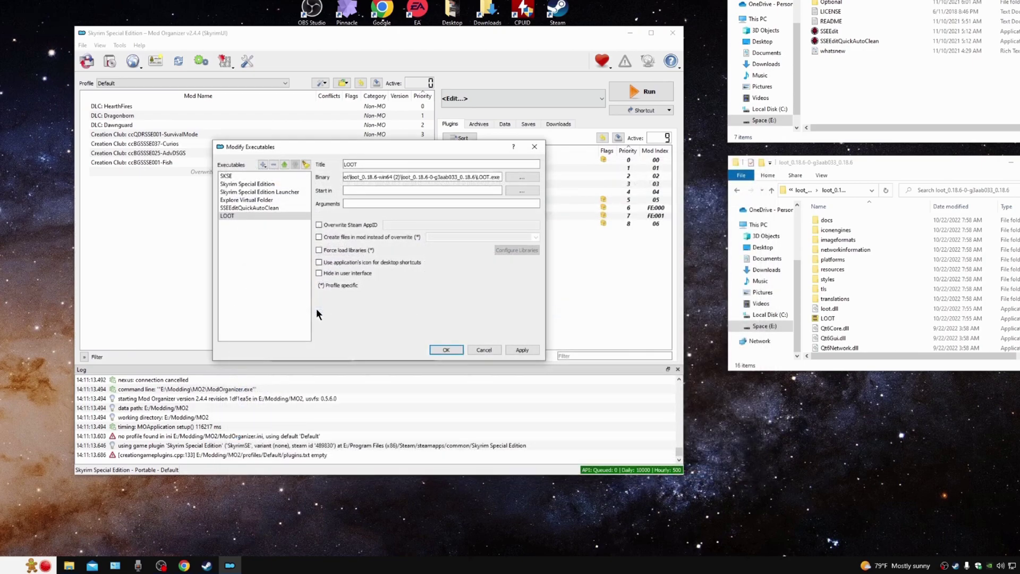
click(446, 350)
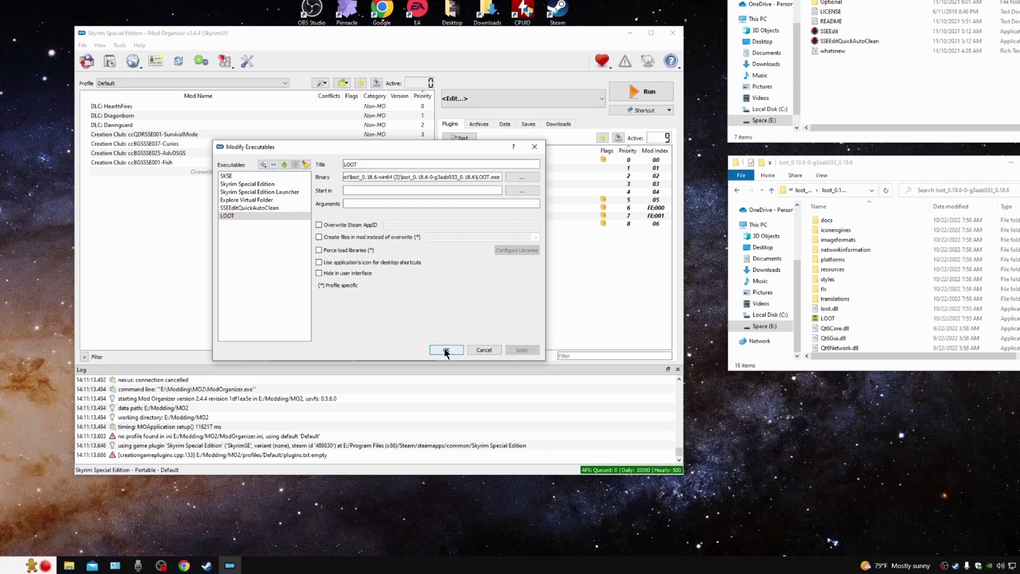
click(598, 98)
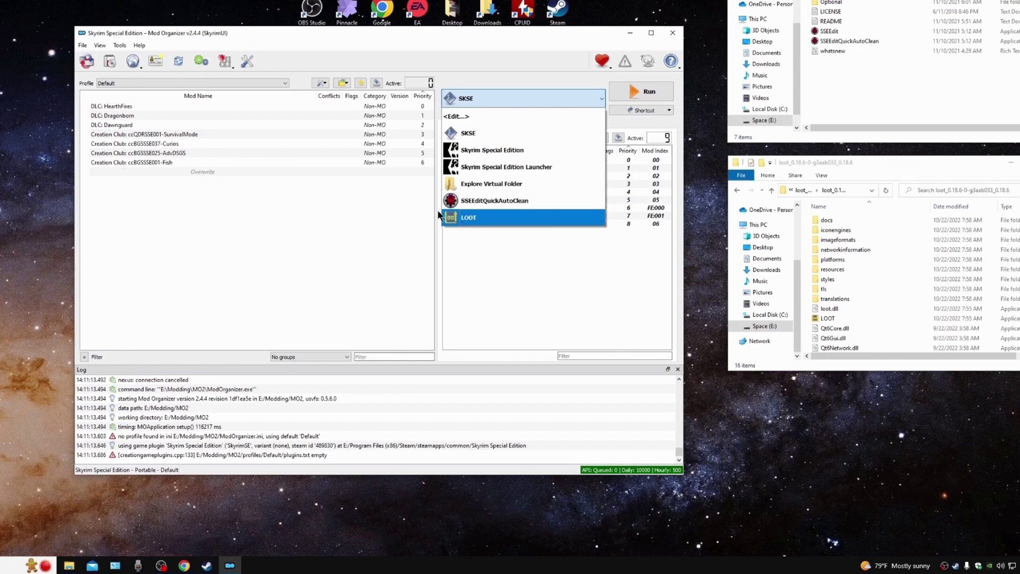
click(406, 211)
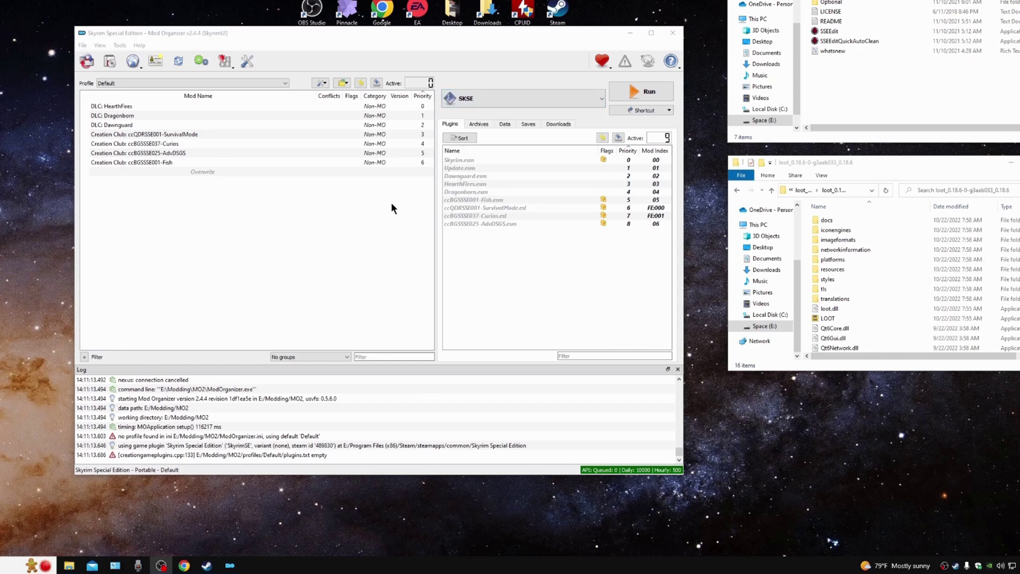
Step: Choose SSEEditQuickAutoClean as the program for Mod Organizer to run
click(600, 98)
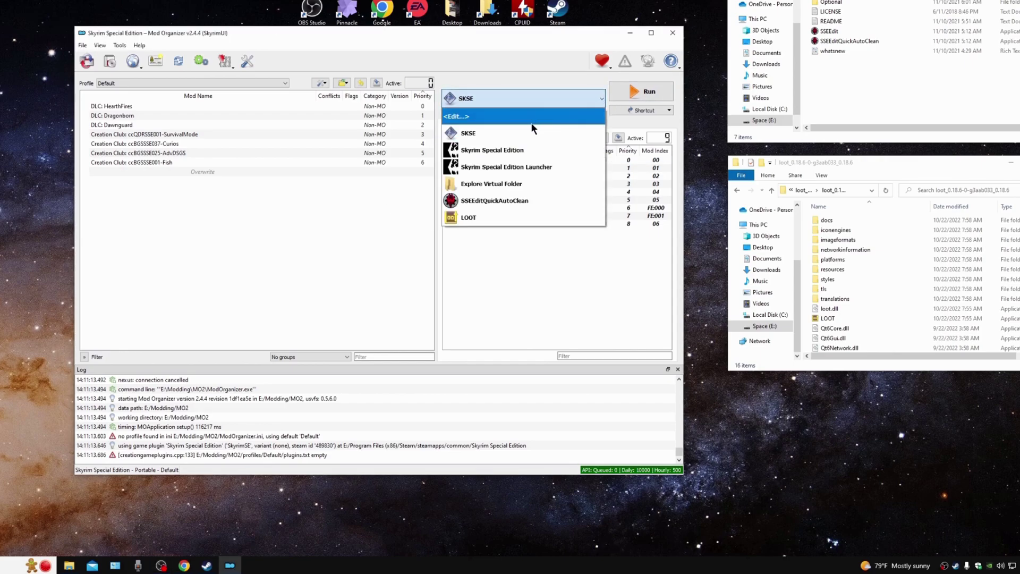
click(503, 202)
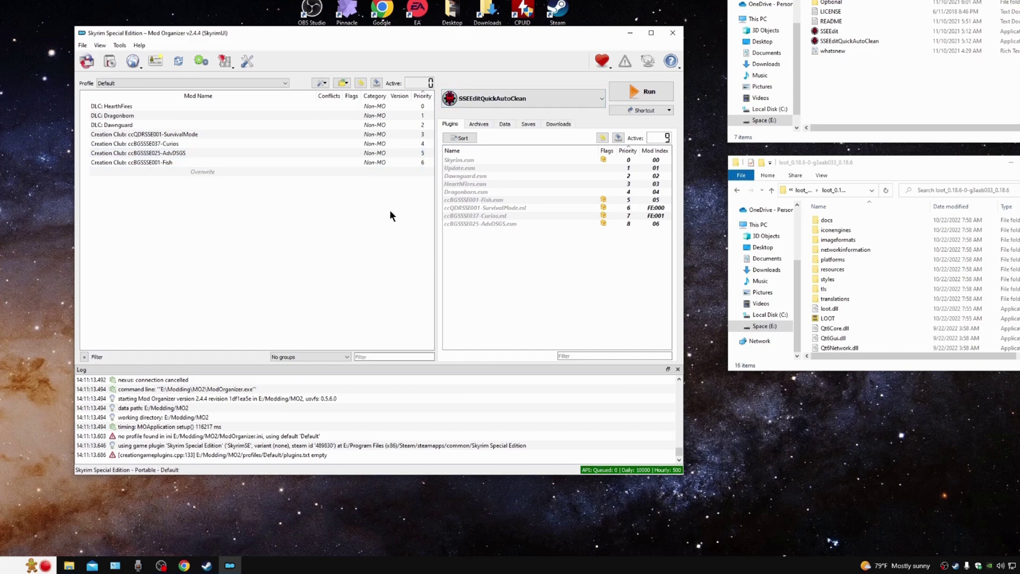
Step: Run SSEEditQuickAutoClean from Mod Organizer, dismiss its introductory notices, auto-clean Update.esm, and close the cleaner when it finishes
click(622, 91)
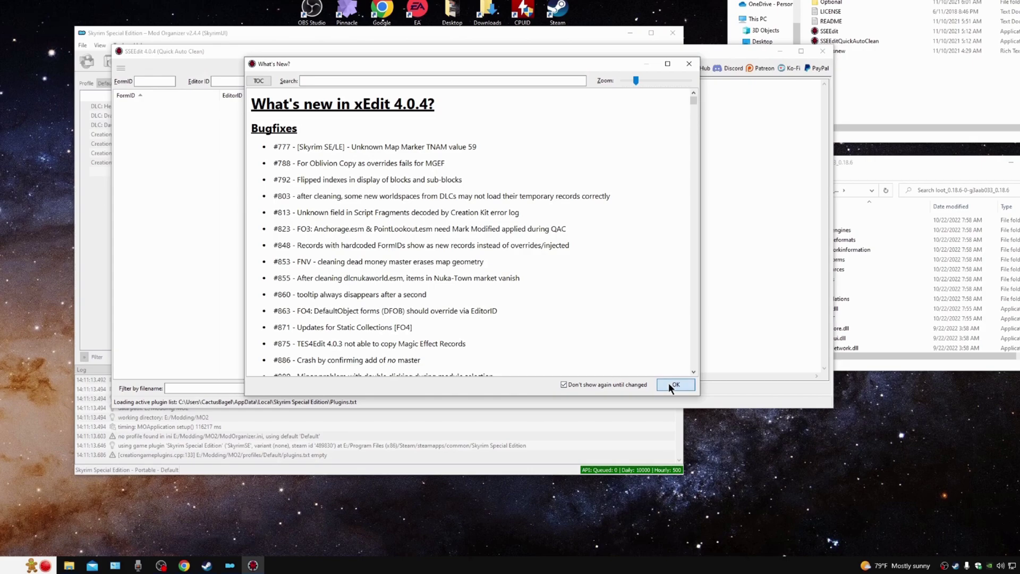
click(669, 383)
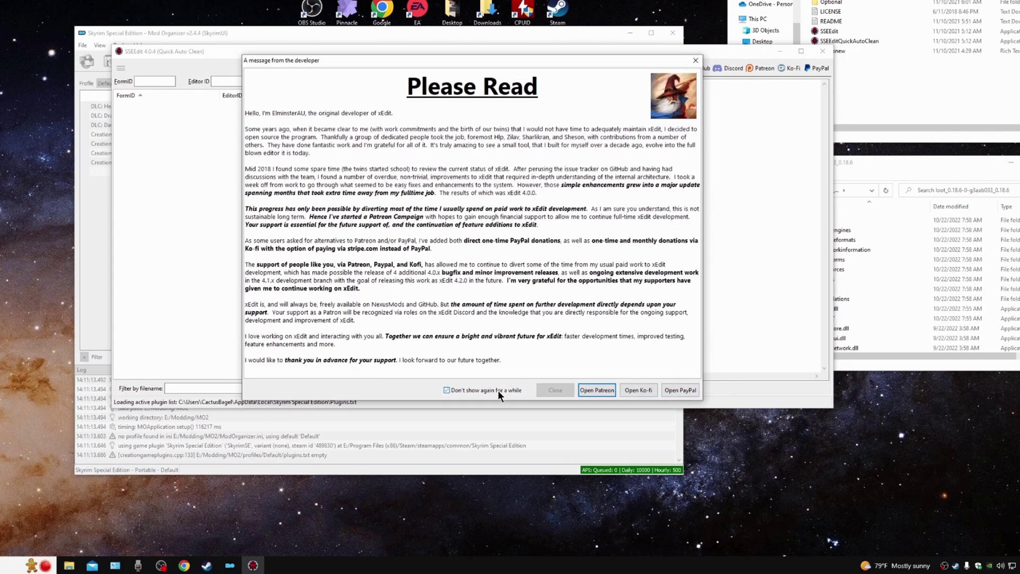
click(555, 390)
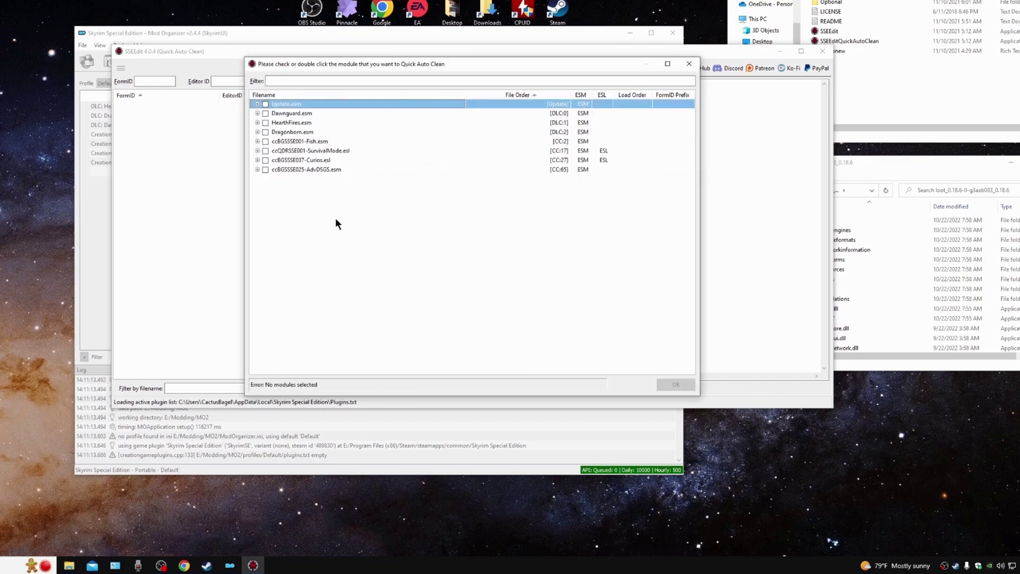
click(266, 104)
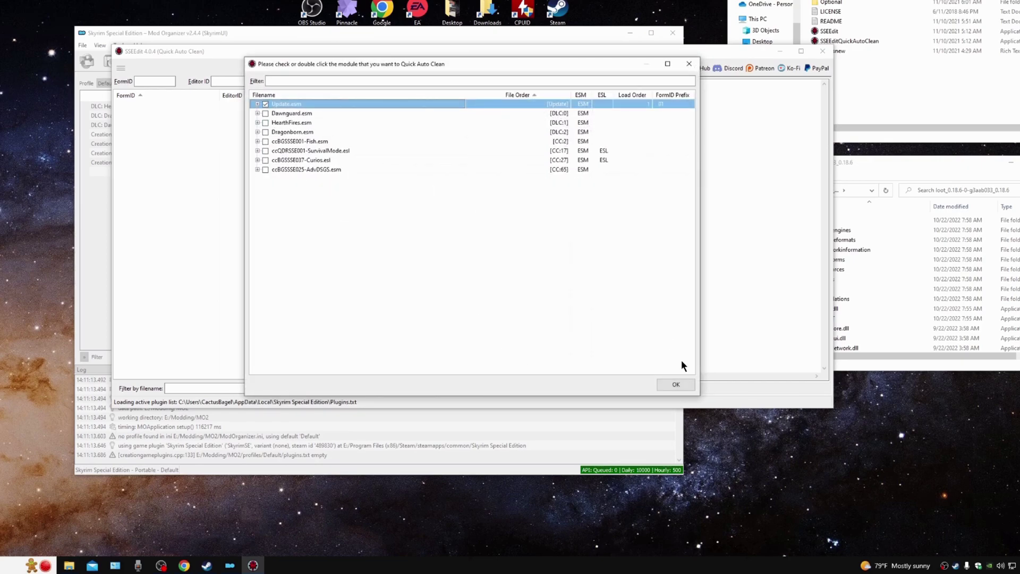
click(681, 384)
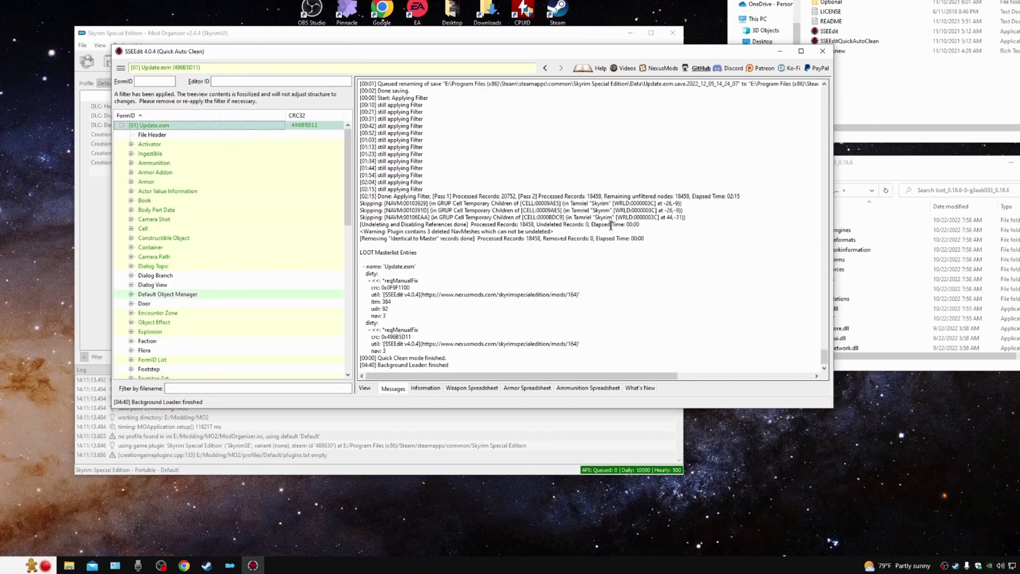
click(819, 51)
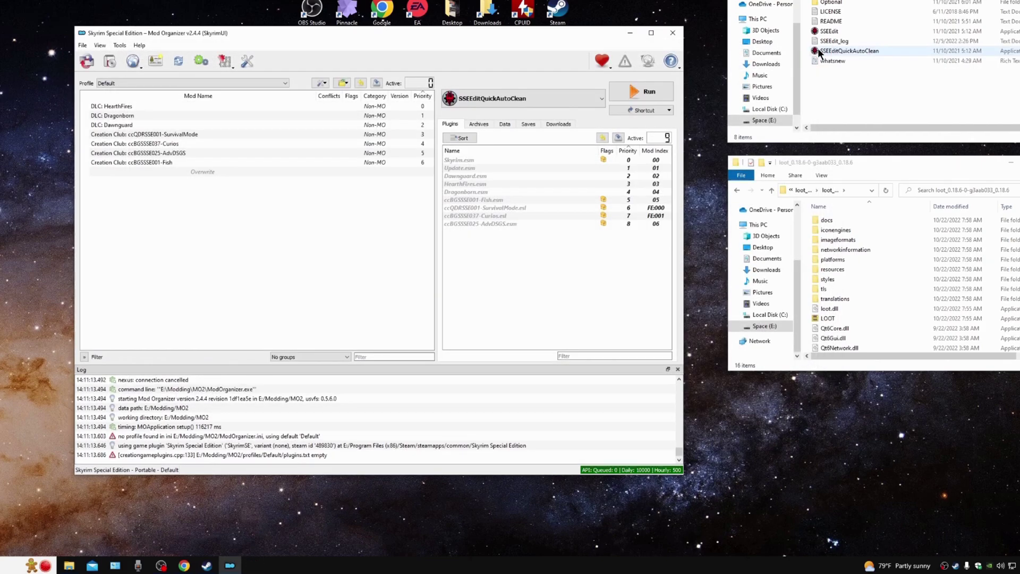
Step: Run SSEEditQuickAutoClean again to clean Dawnguard.esm, and close it once the cleaning is finished
click(654, 66)
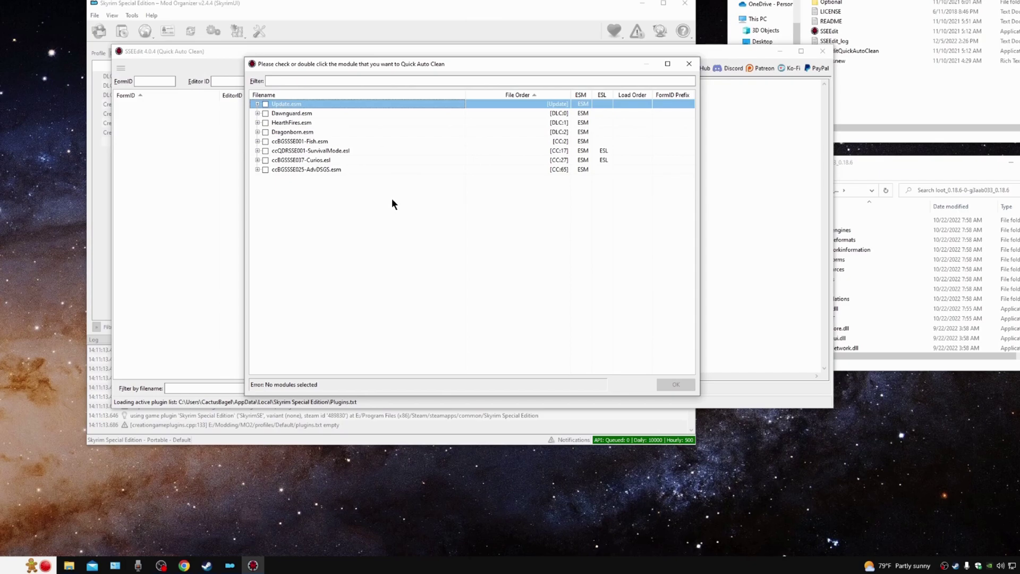
click(265, 113)
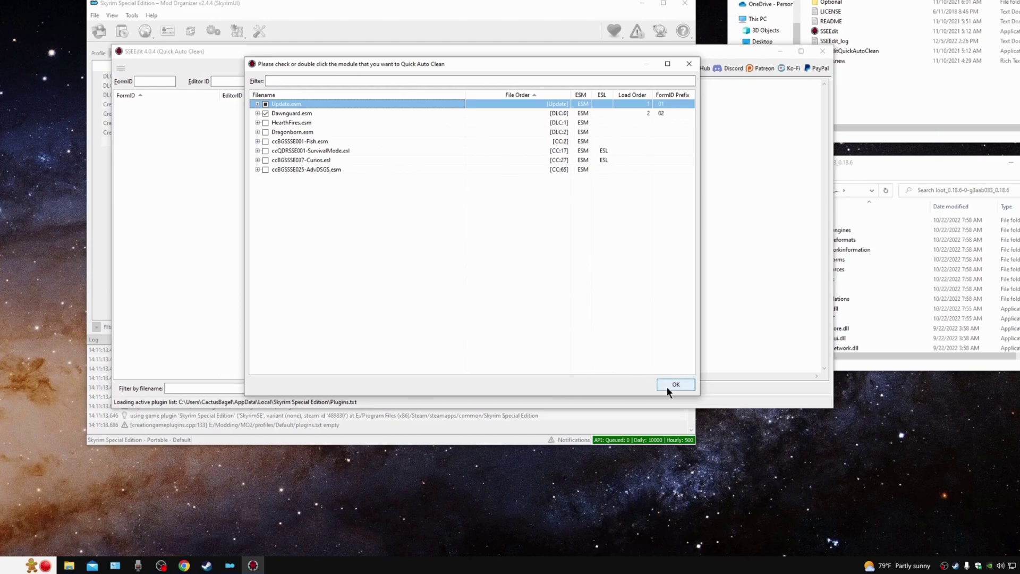
click(672, 384)
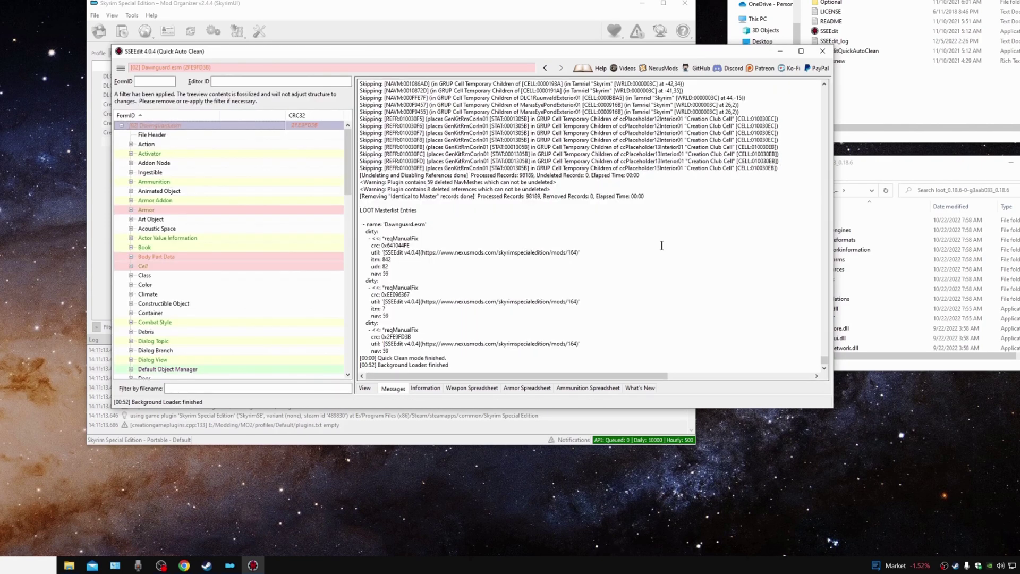
click(823, 52)
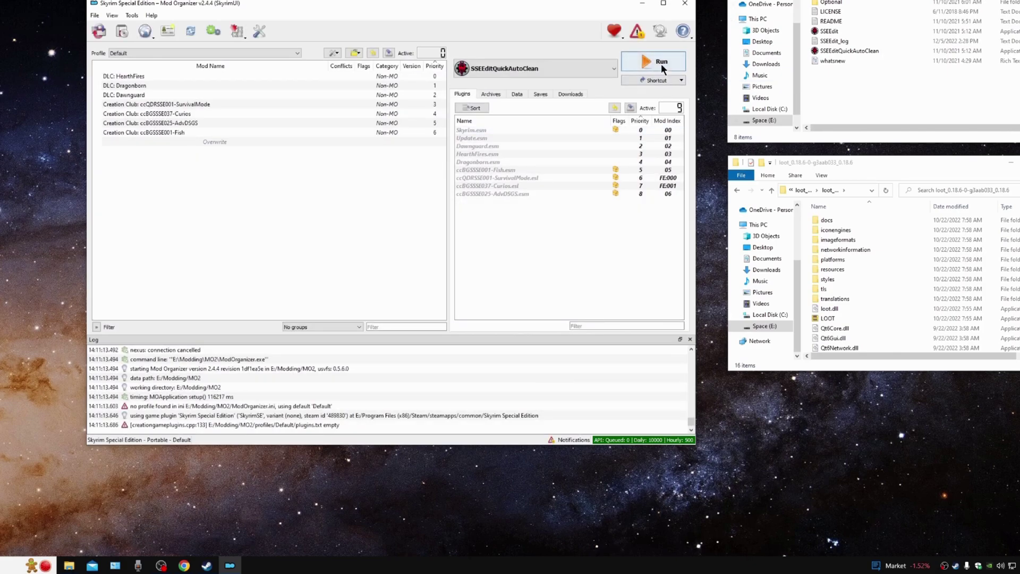
Step: Auto-clean HearthFires.esm with another SSEEditQuickAutoClean run, and close the cleaner when it is done
click(661, 64)
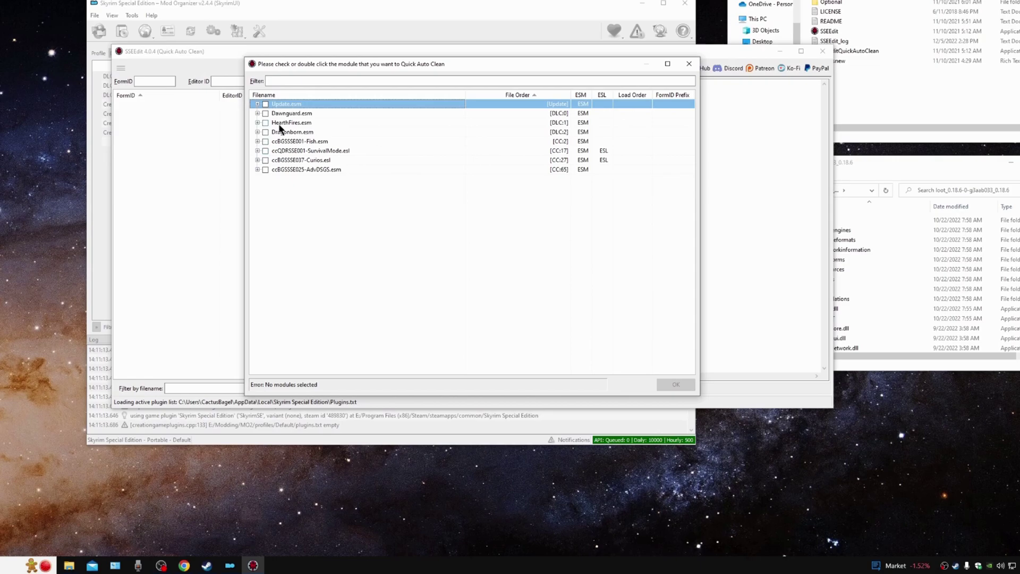
click(265, 123)
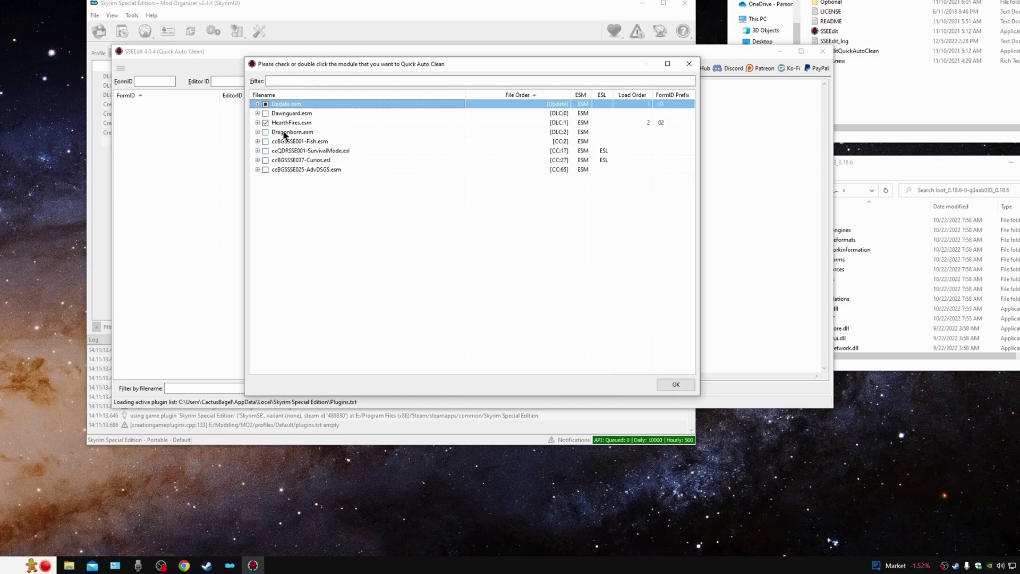
click(675, 385)
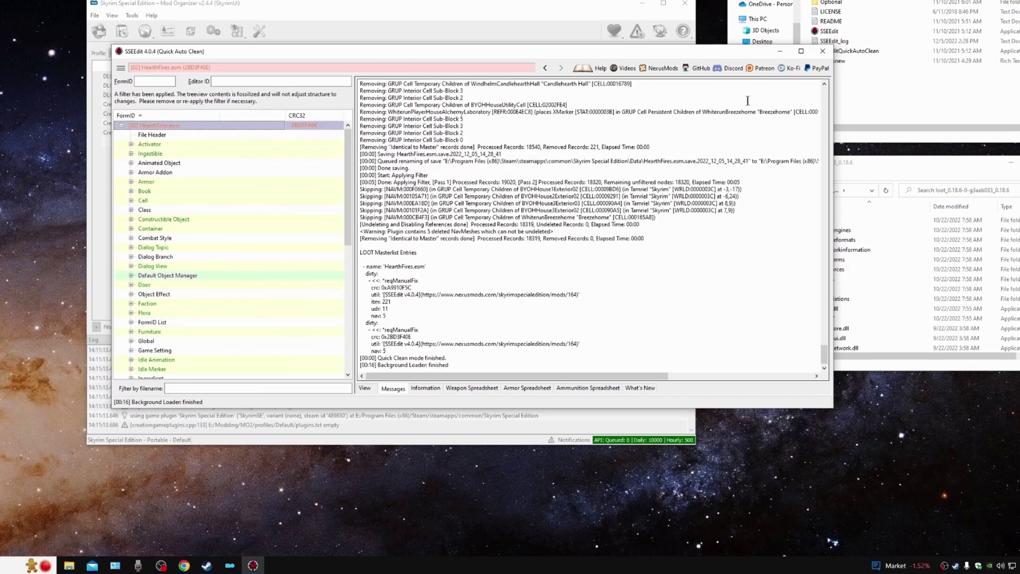
click(822, 51)
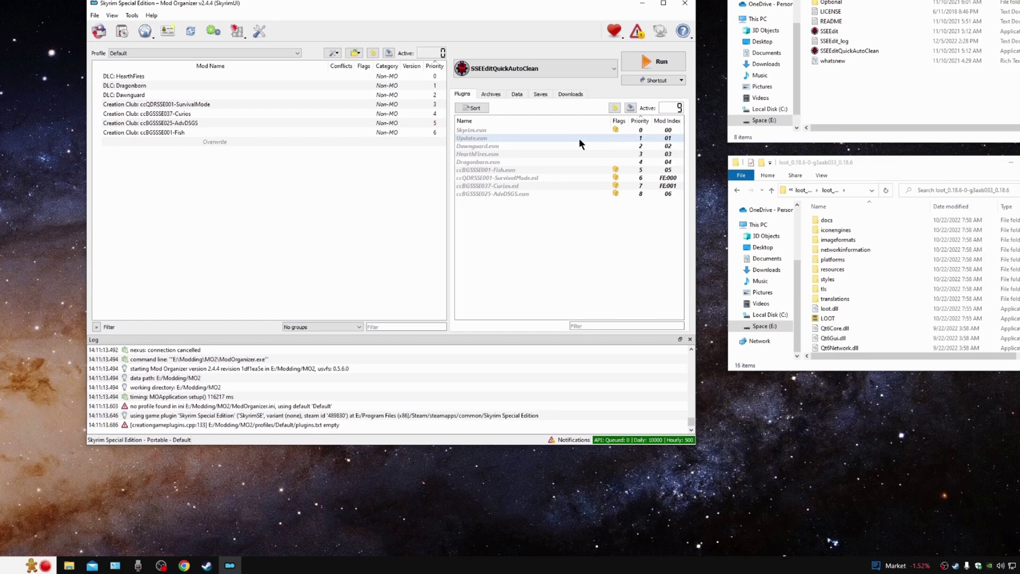
Step: Run LOOT through Mod Organizer and update its masterlist
click(613, 63)
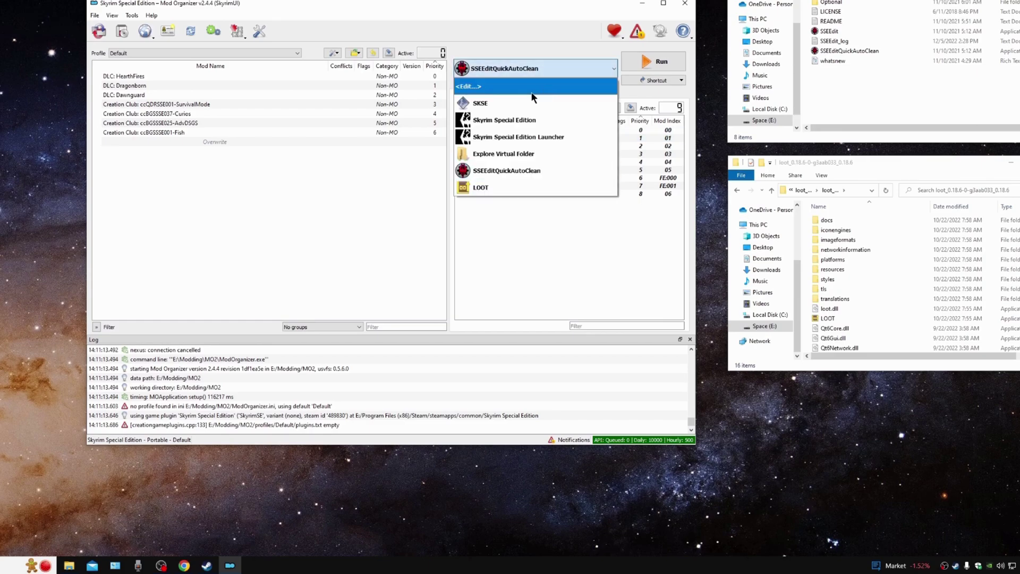
click(480, 185)
click(635, 63)
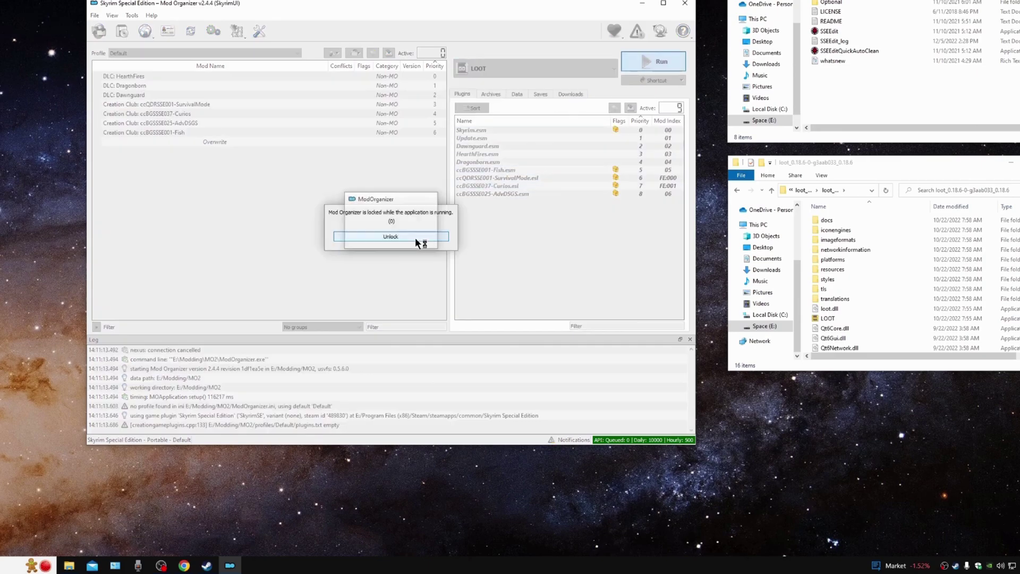
click(562, 275)
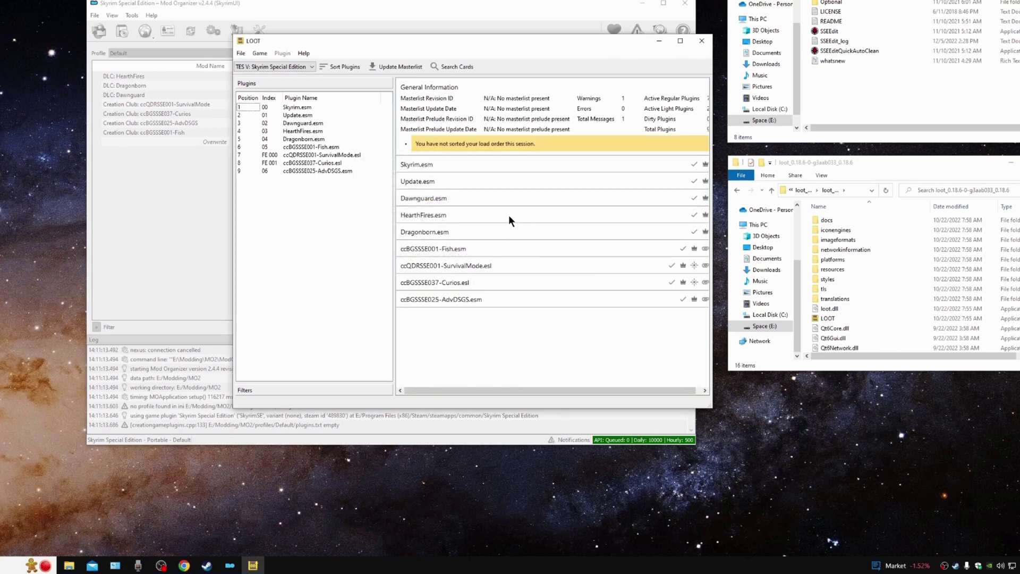
click(404, 68)
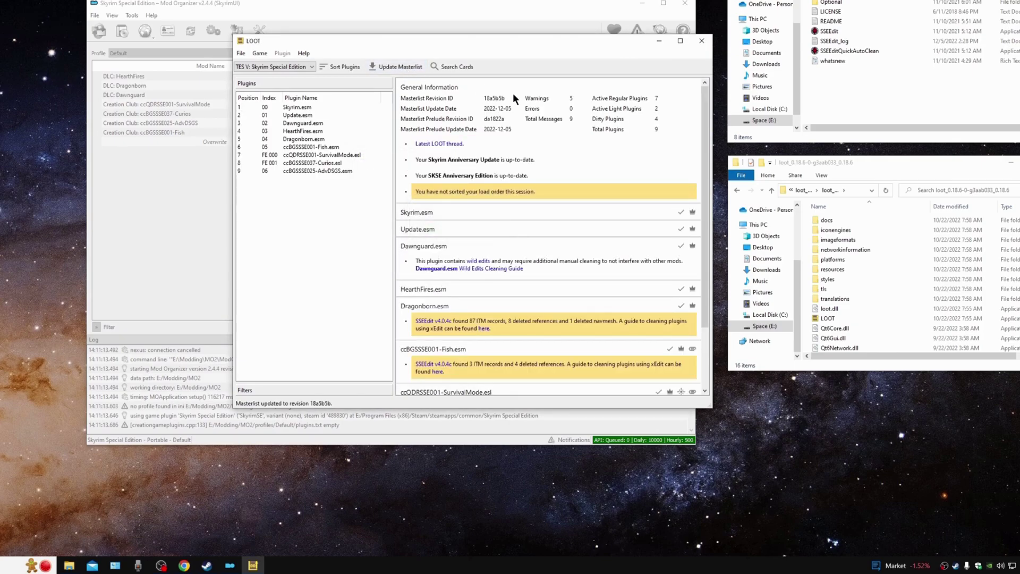
Step: Open the Dawnguard.esm Wild Edits Cleaning Guide linked in LOOT and read its manual cleaning instructions
scroll(504, 257, down, 3)
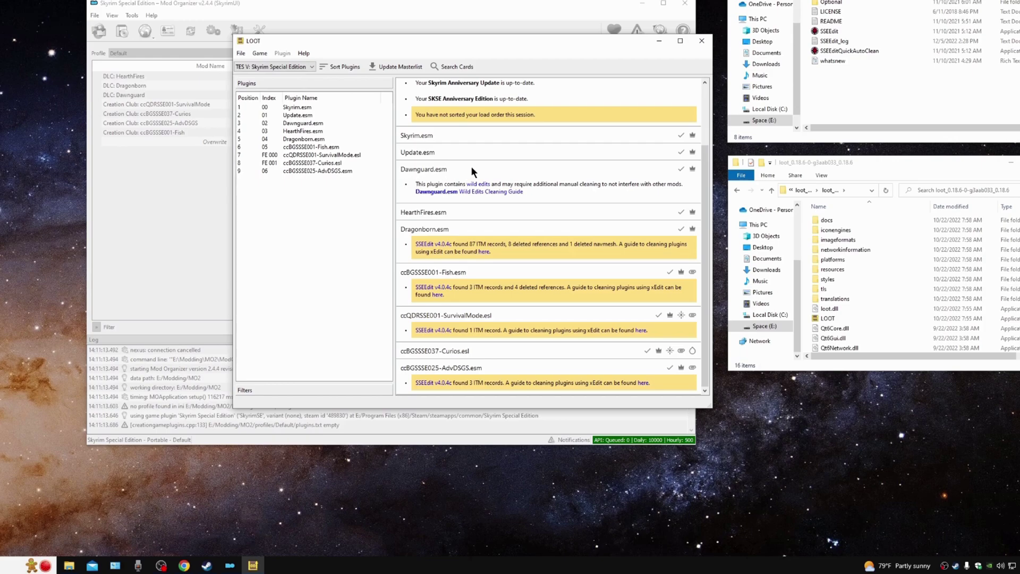
click(484, 192)
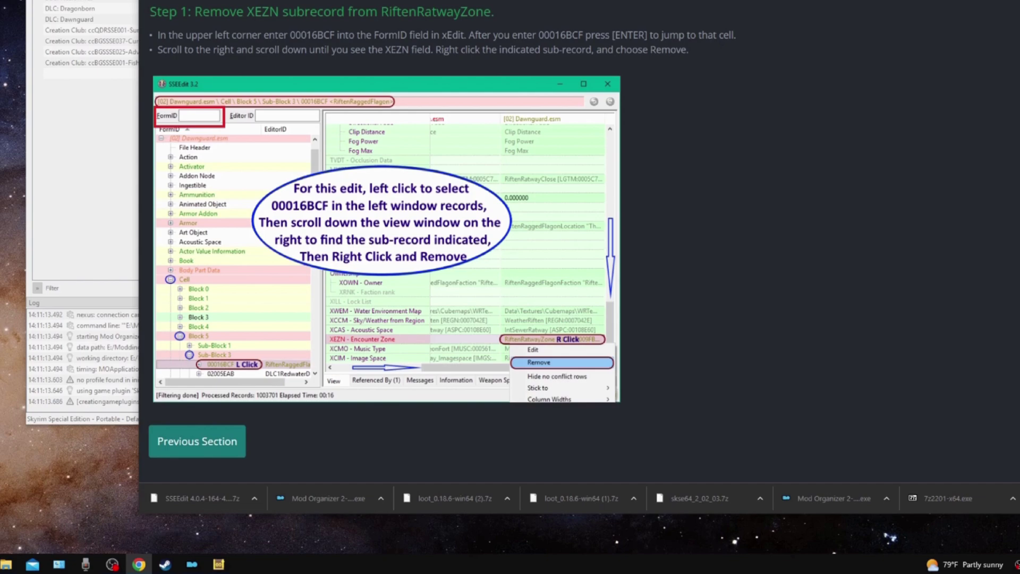
scroll(360, 253, down, 4)
scroll(361, 253, up, 3)
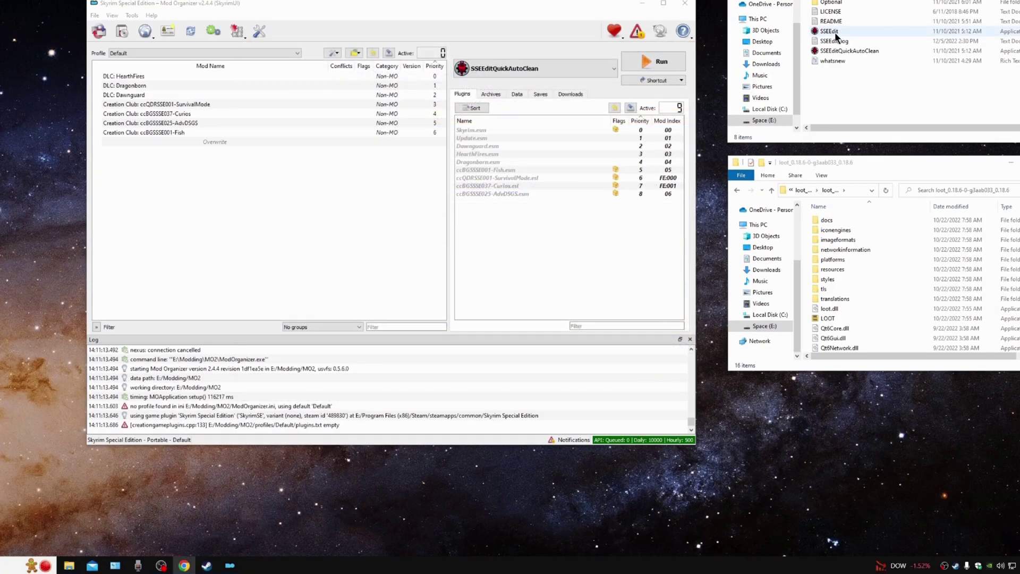
Step: Launch SSEEdit from its extracted folder and load only Dawnguard.esm with its required masters
double_click(834, 32)
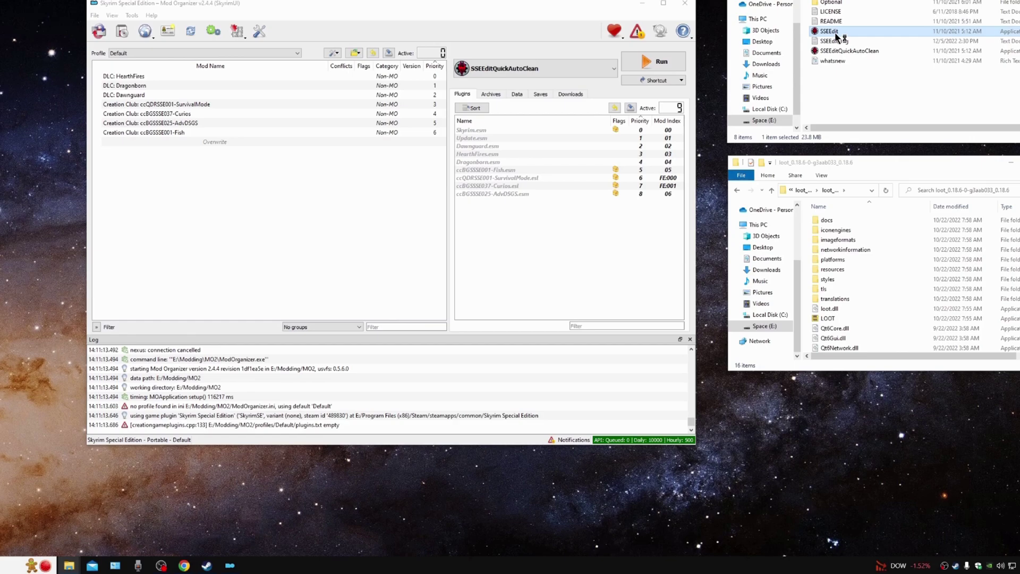
right_click(383, 132)
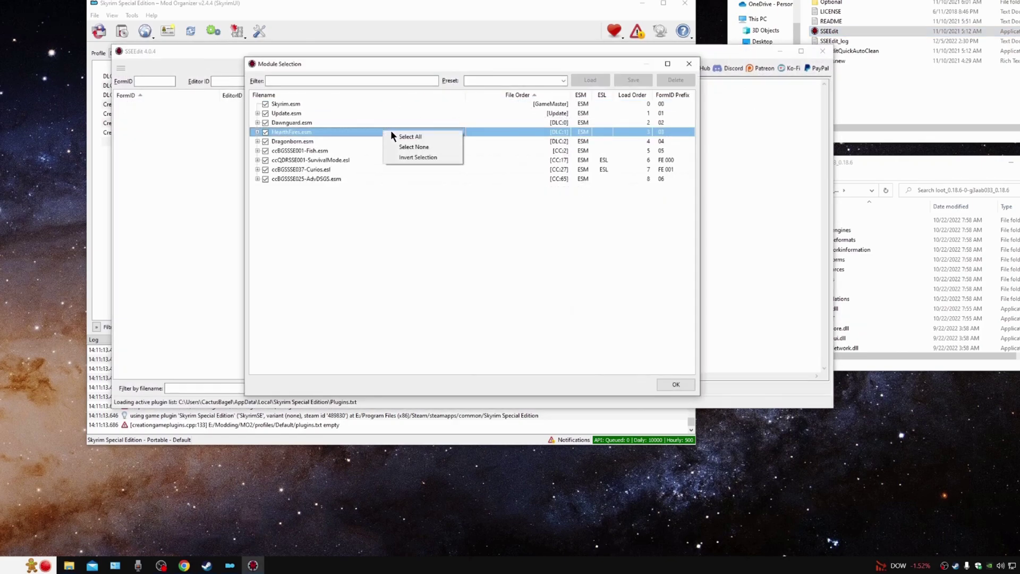
click(411, 148)
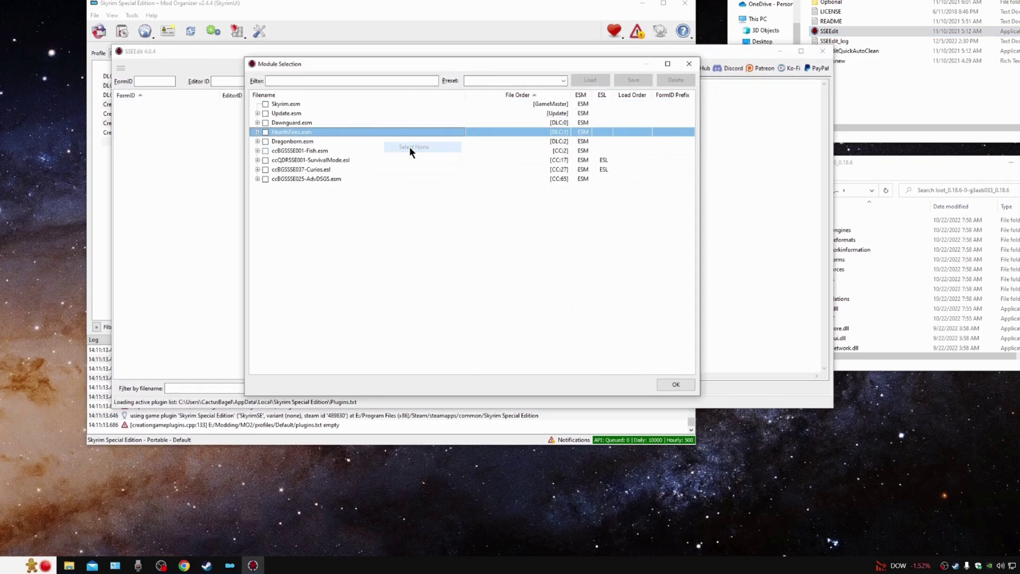
click(265, 123)
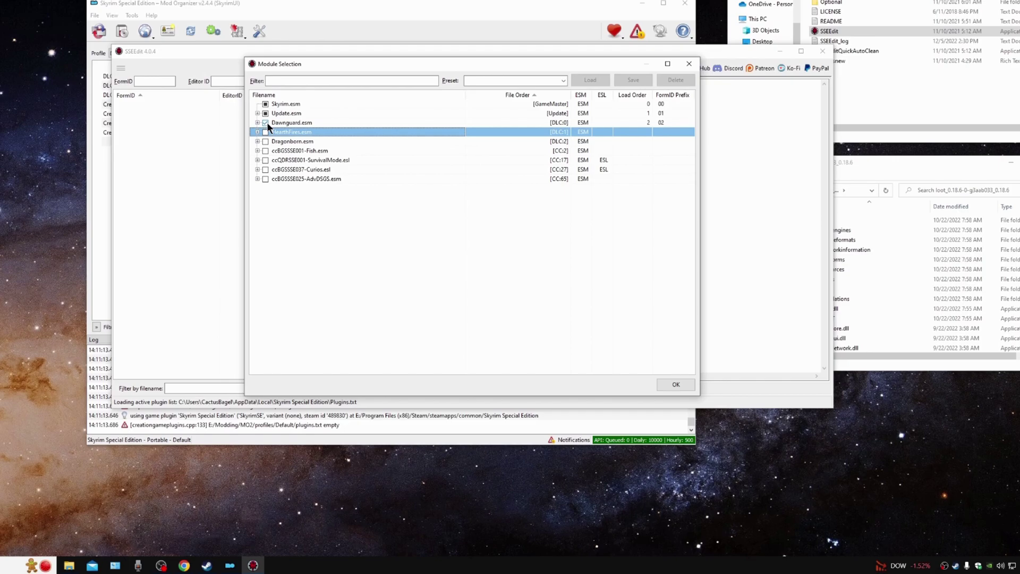
click(675, 384)
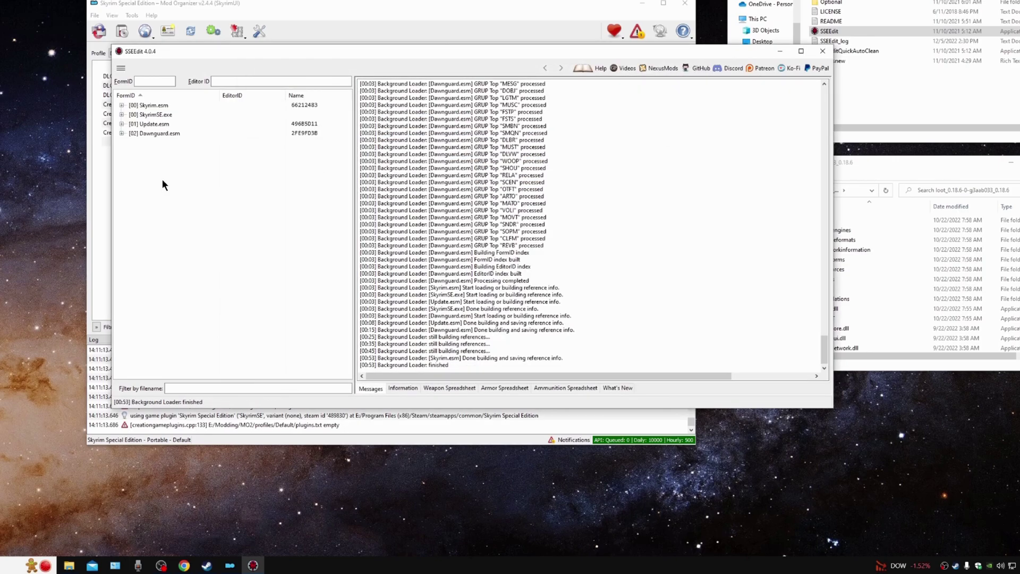
Step: Open the RiftenRaggedFlagon record 00016BCF under Cell, Block 5, Sub-Block 3 of Dawnguard.esm
click(122, 133)
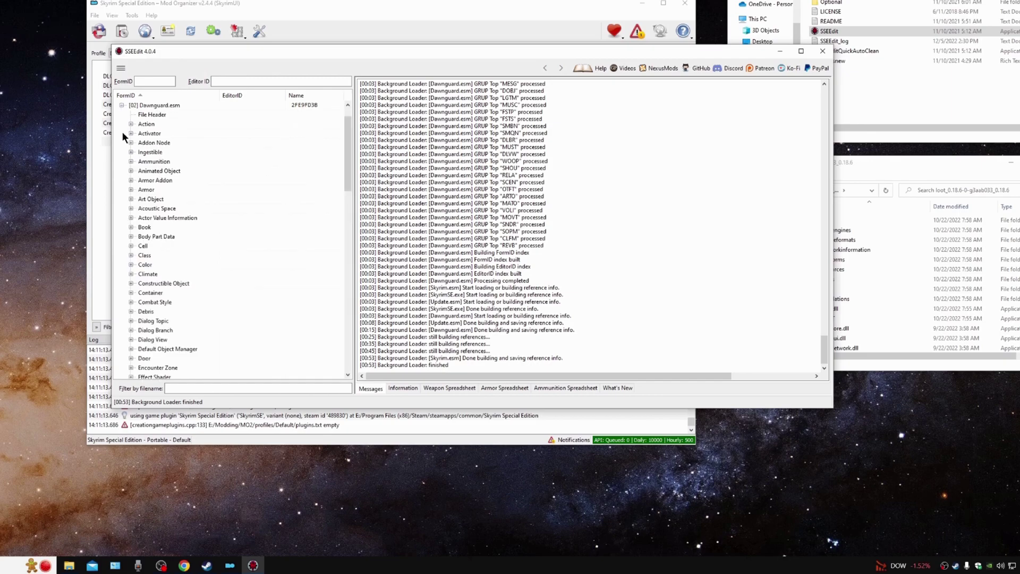
click(130, 246)
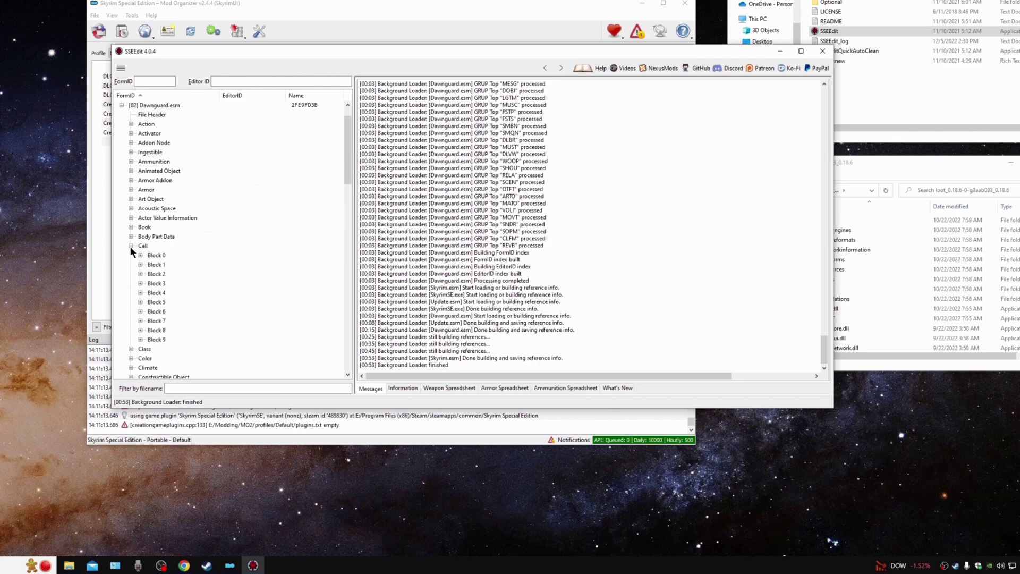
click(140, 302)
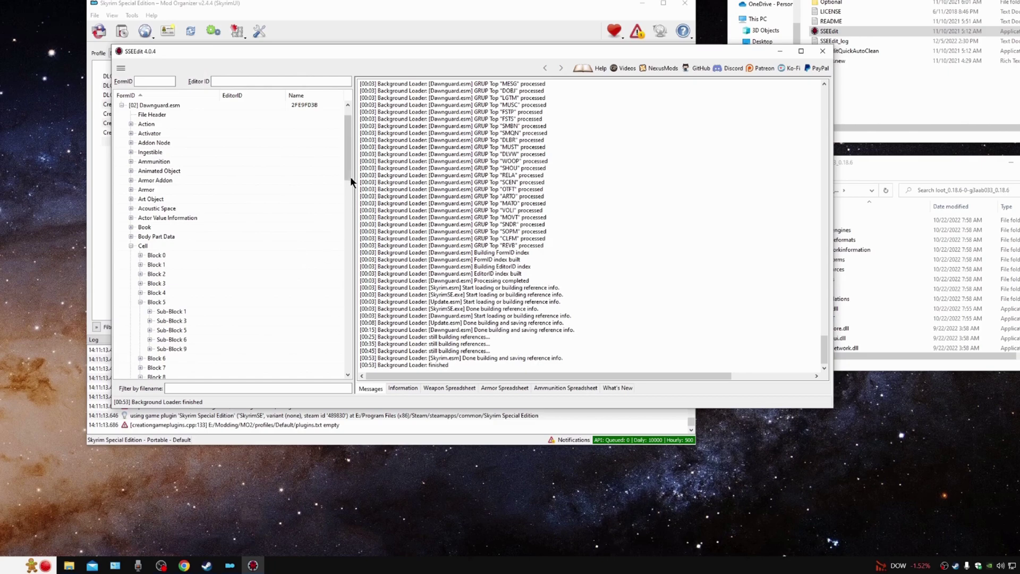
drag(349, 177, 348, 190)
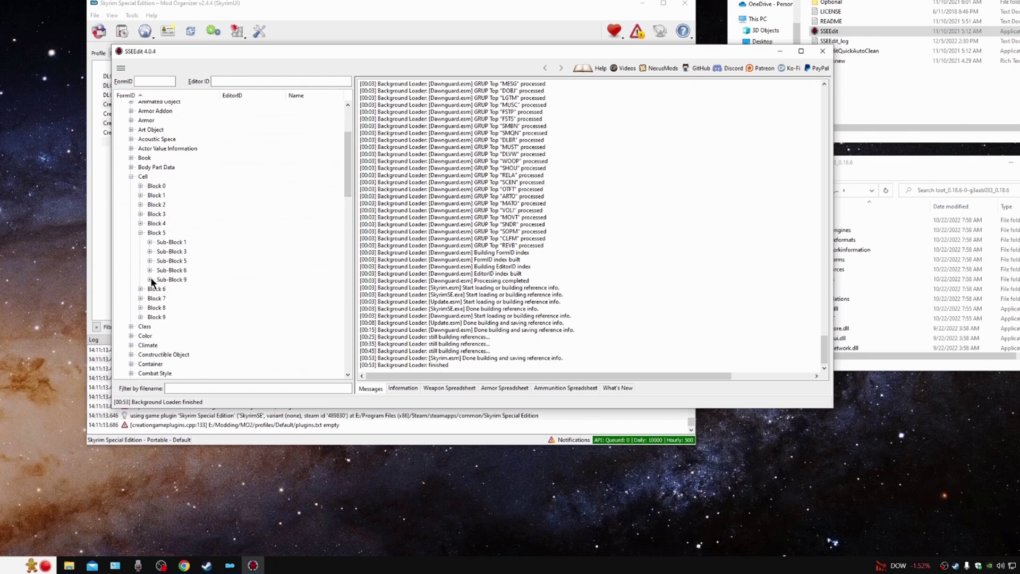
click(150, 251)
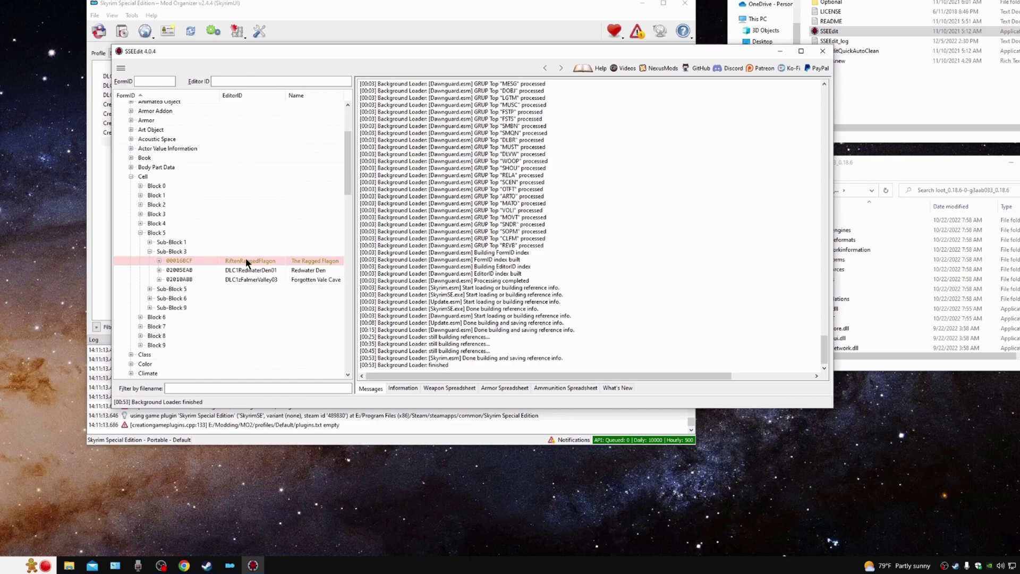
click(246, 260)
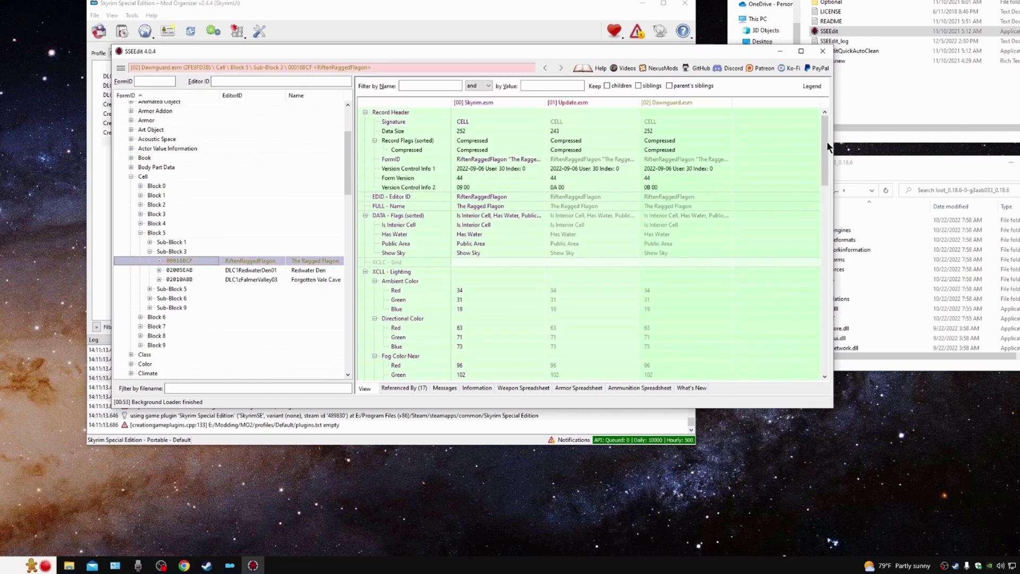
Step: Remove the XEZN - Encounter Zone entry from Dawnguard.esm's RiftenRaggedFlagon record, then exit SSEEdit, saving Dawnguard.esm with plugin backup enabled
drag(824, 126, 828, 320)
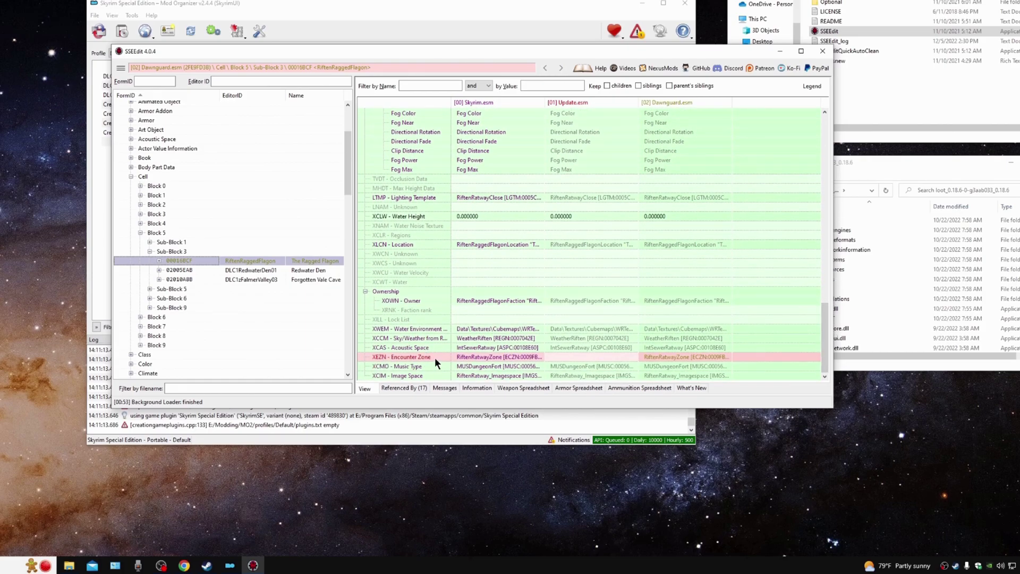
right_click(680, 355)
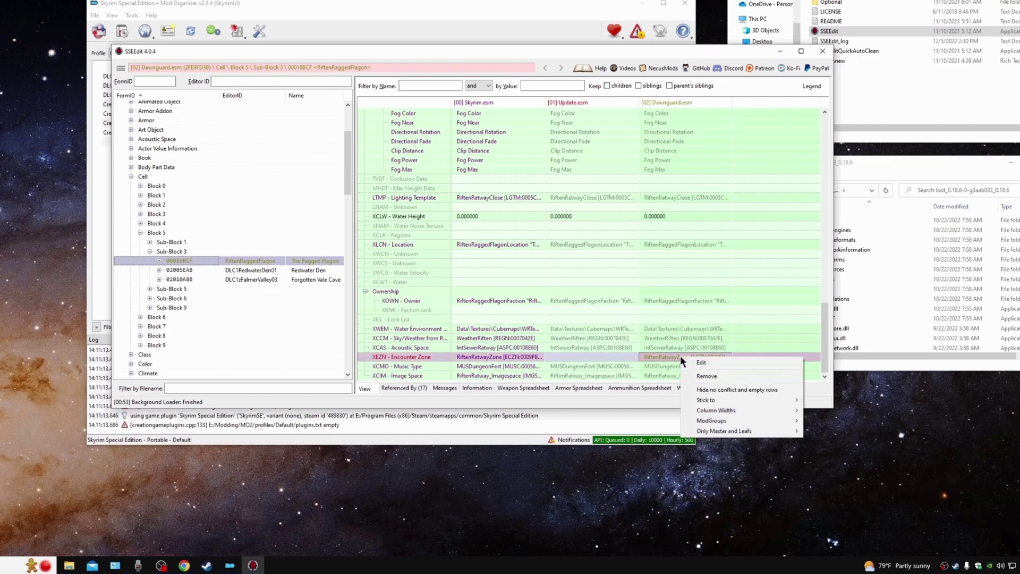
click(702, 376)
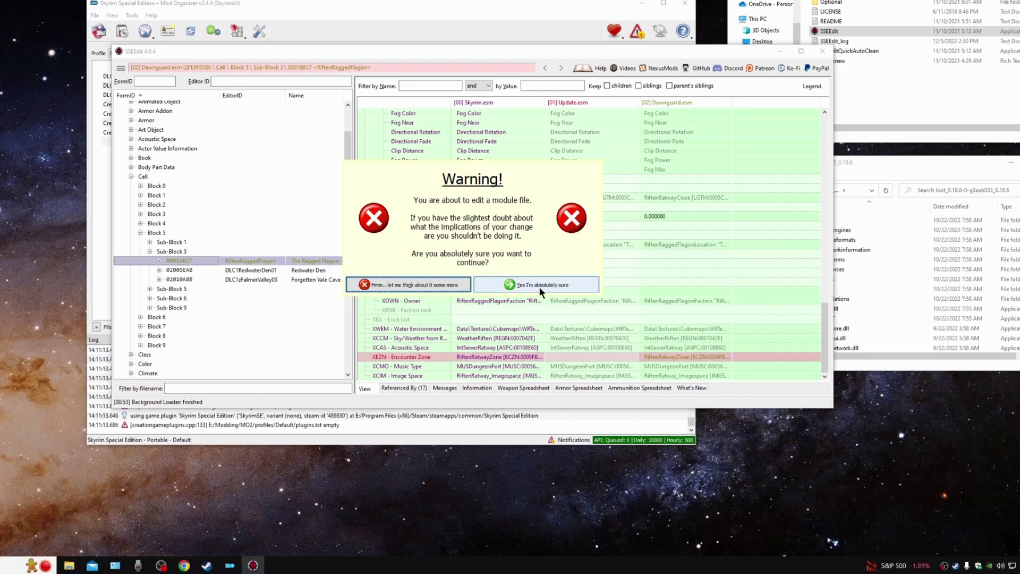
click(540, 286)
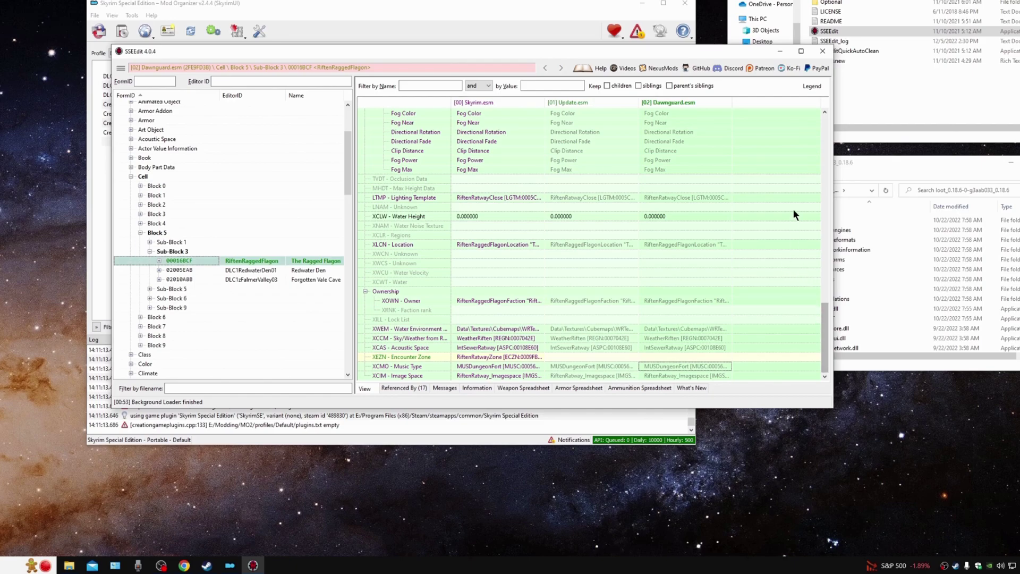
click(822, 51)
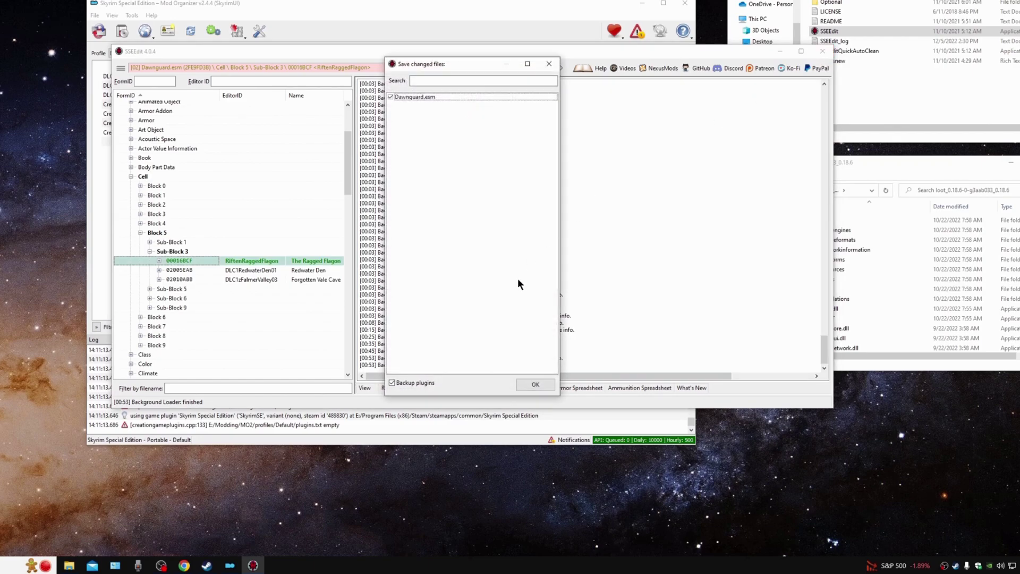
click(535, 385)
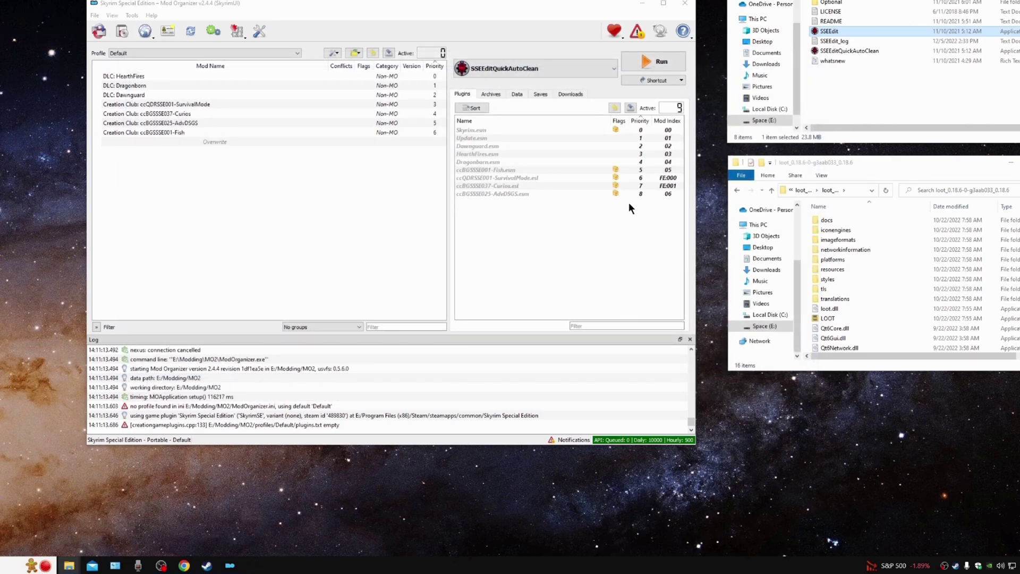
Step: Run LOOT through Mod Organizer, check which plugins still need cleaning, and close it
click(614, 68)
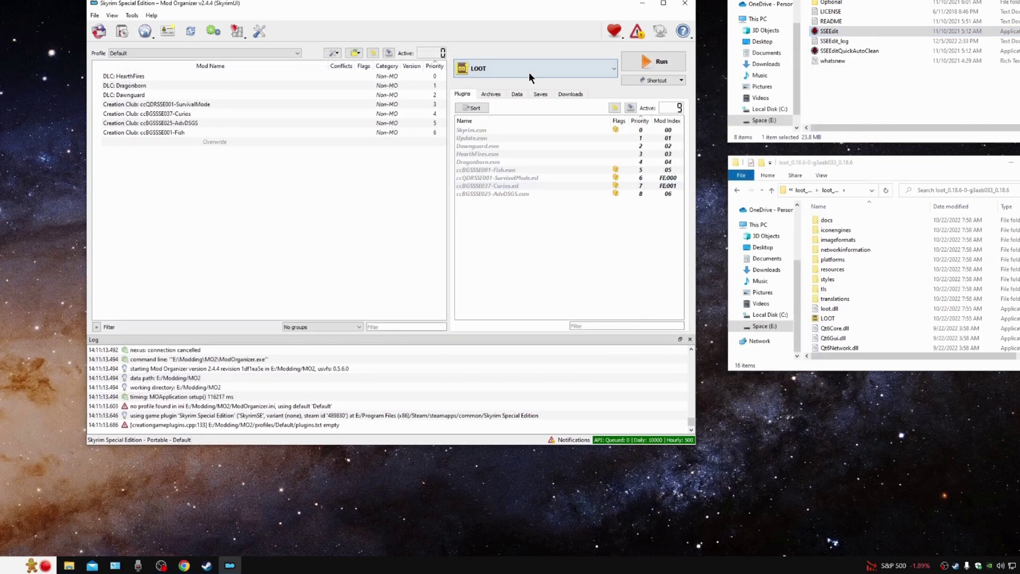
click(655, 62)
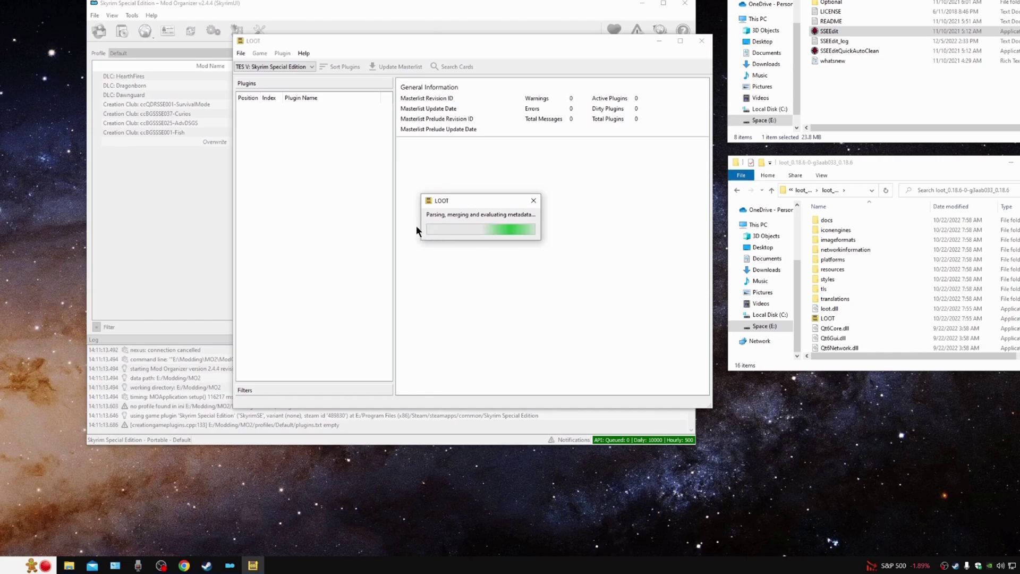
scroll(706, 117, down, 1)
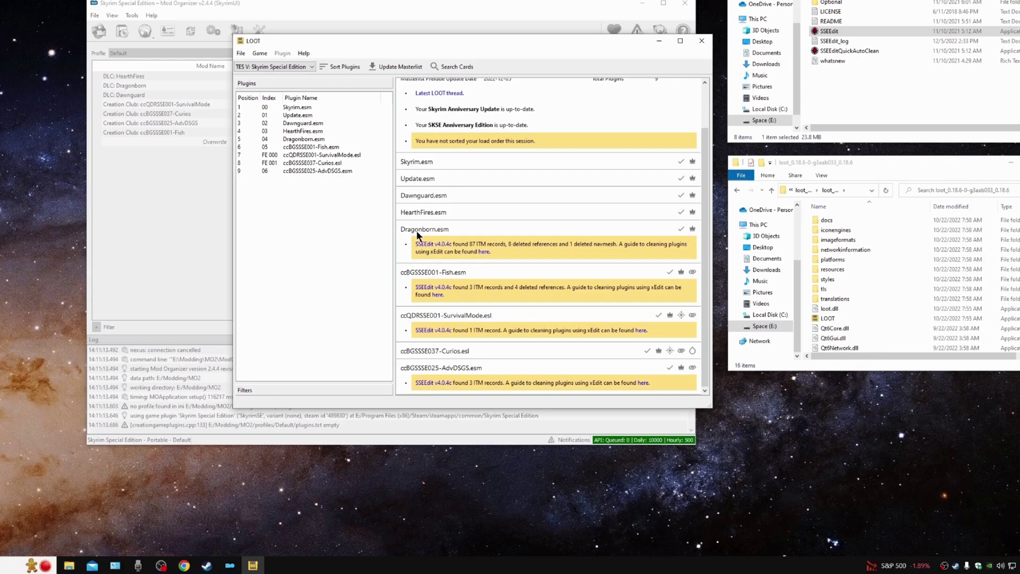
click(706, 47)
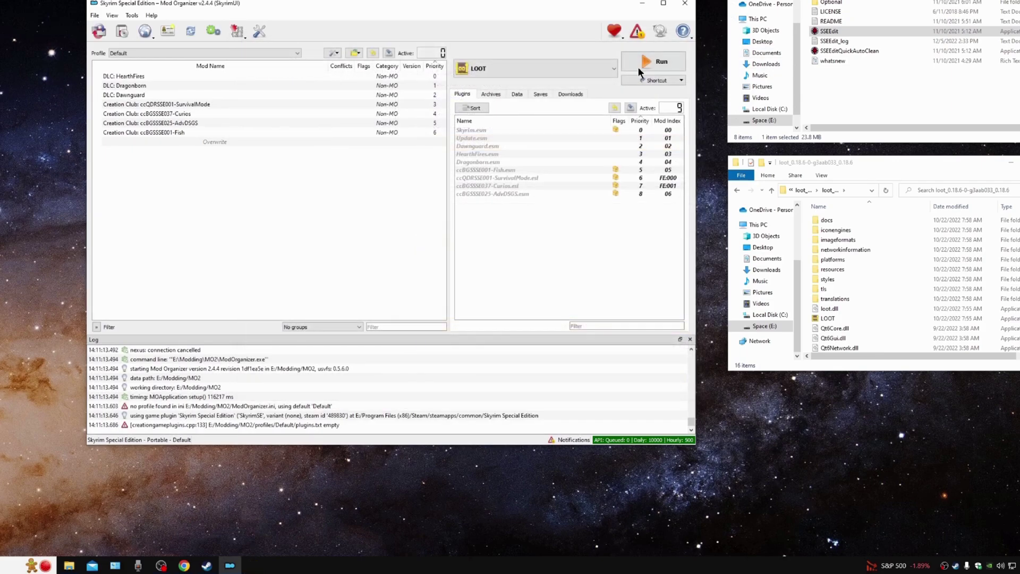
Step: Run SSEEditQuickAutoClean through Mod Organizer on Dragonborn.esm and close it when cleaning finishes
click(574, 68)
click(512, 170)
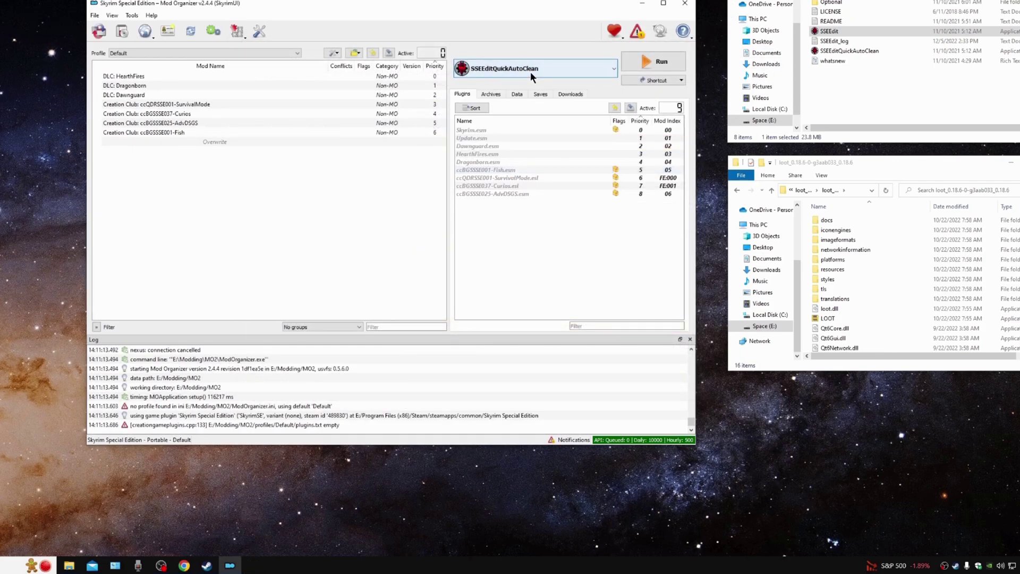
click(681, 58)
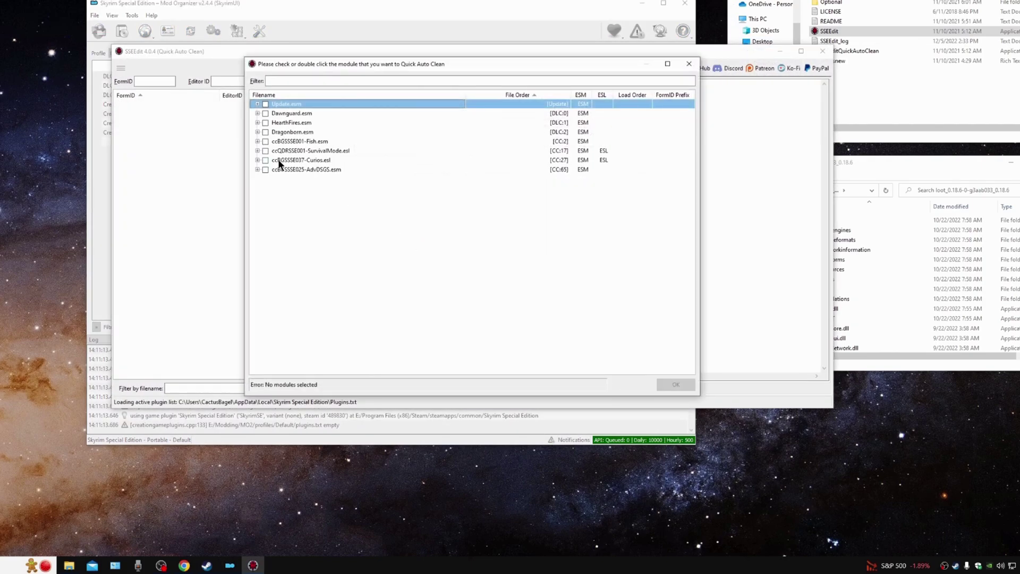
click(266, 132)
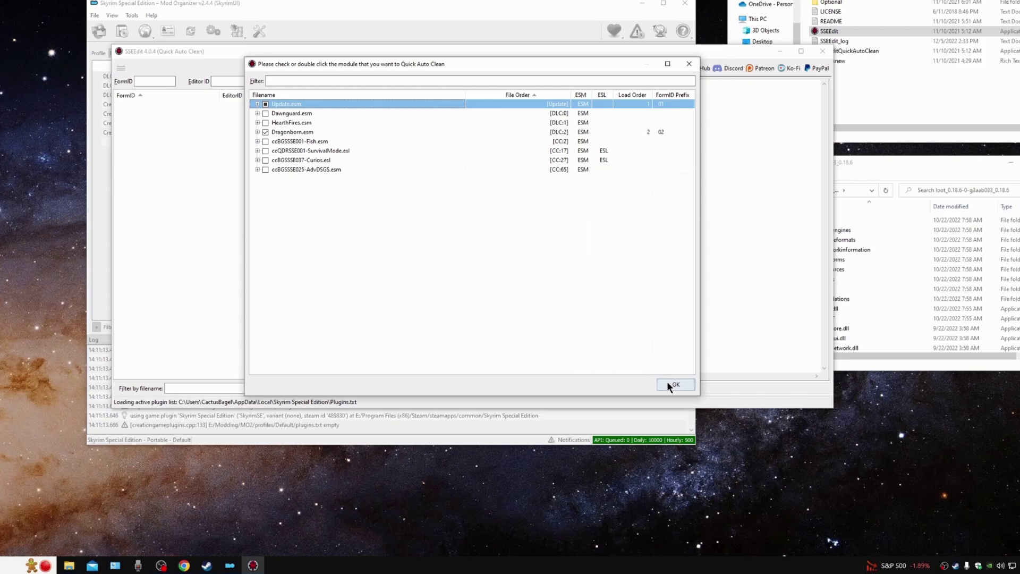
click(670, 386)
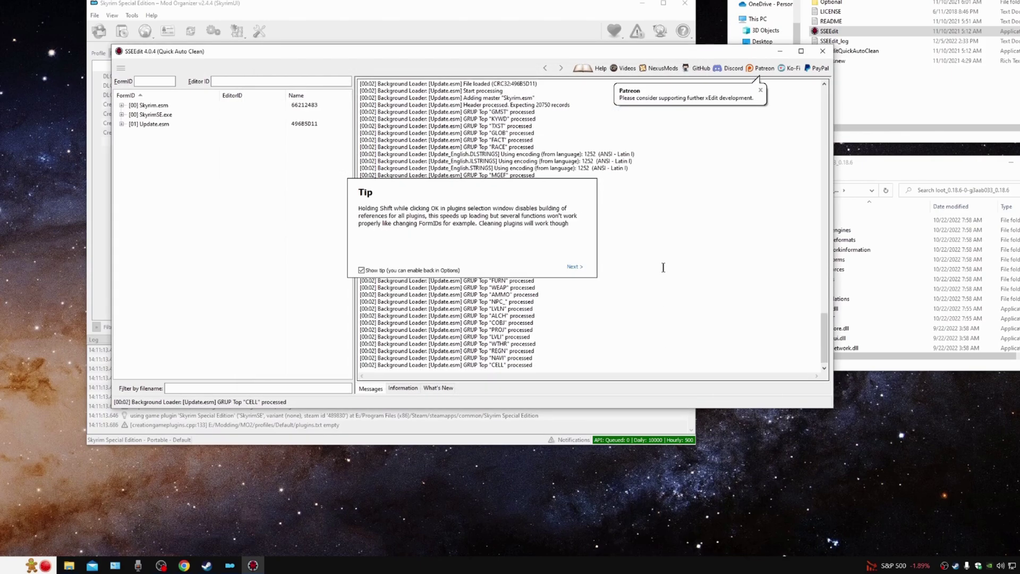
click(822, 51)
Step: Quick Auto Clean ccBGSSSE001-Fish.esm with SSEEdit launched through Mod Organizer
click(644, 60)
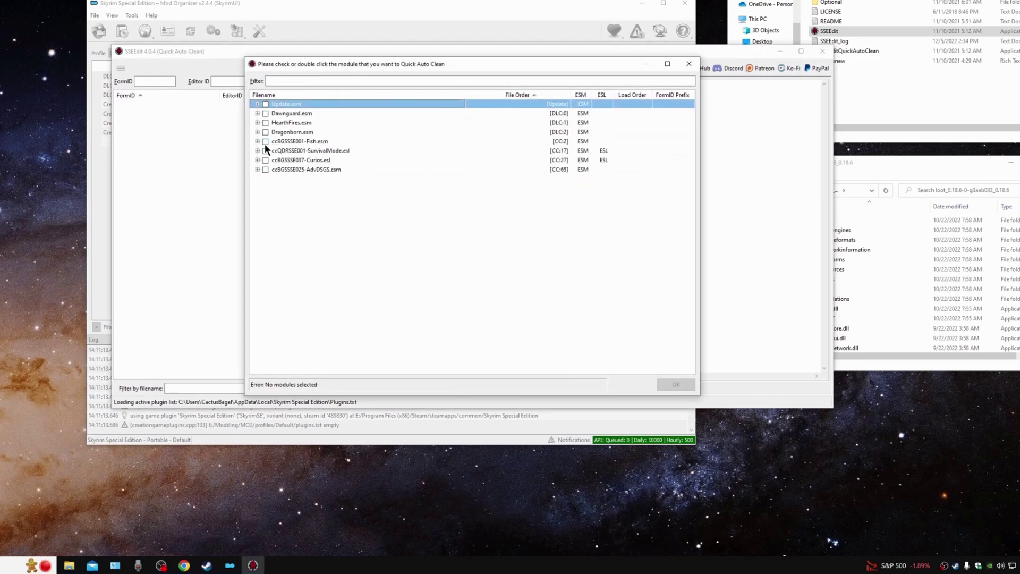
click(265, 141)
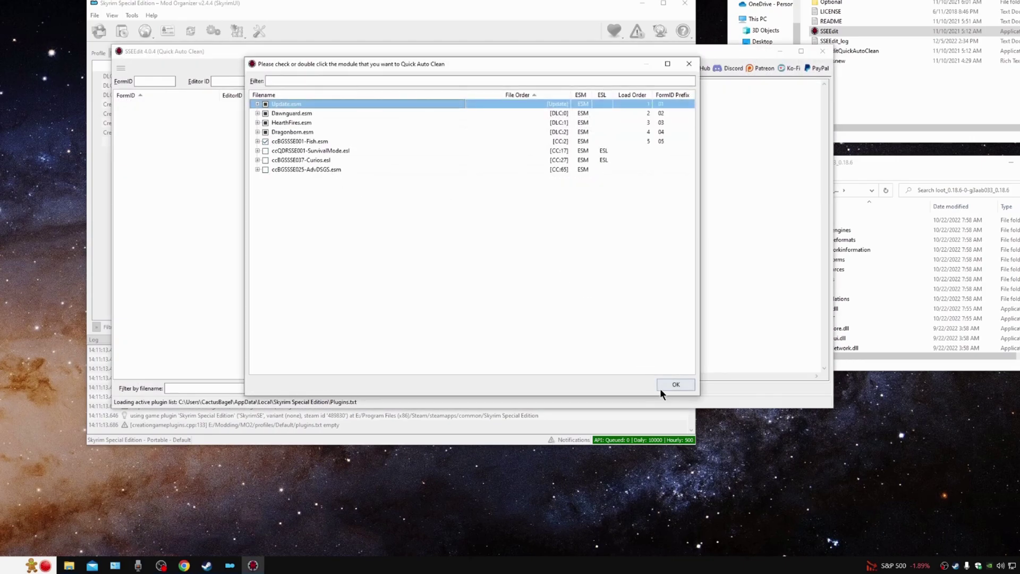
click(664, 385)
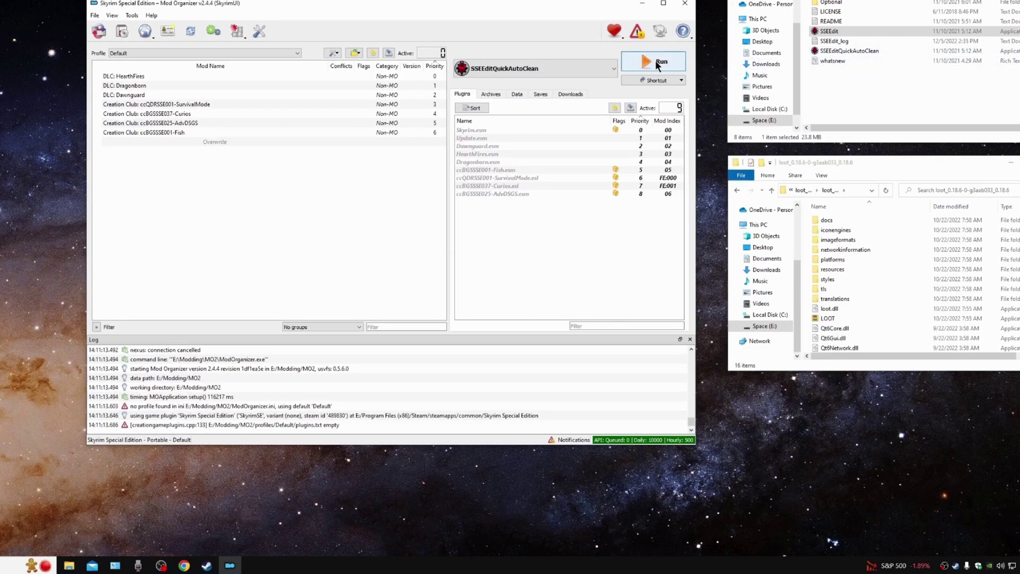
Step: Quick Auto Clean ccQDRSSE001-SurvivalMode.esl with SSEEdit and close it when cleaning finishes
click(655, 61)
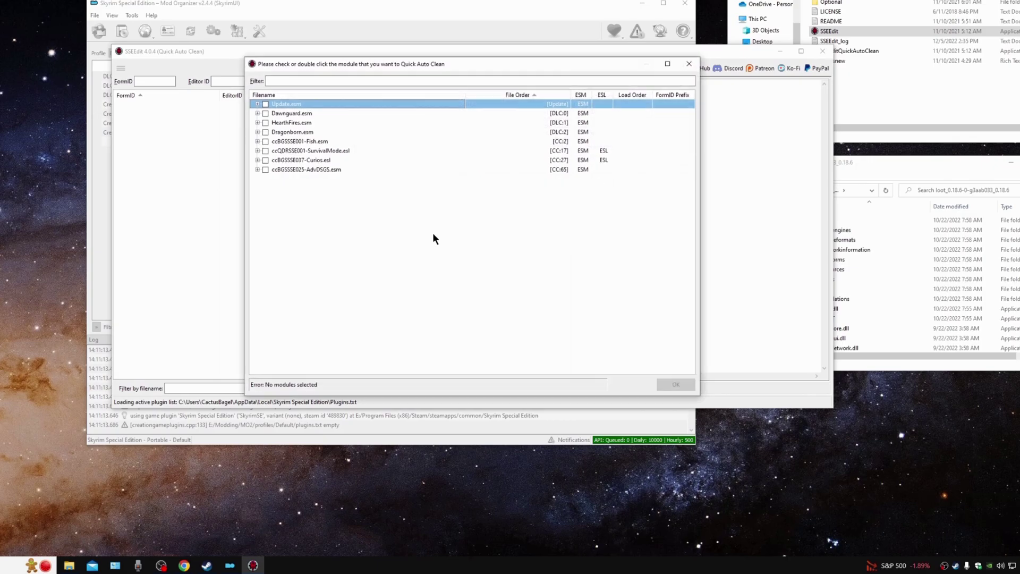
click(266, 151)
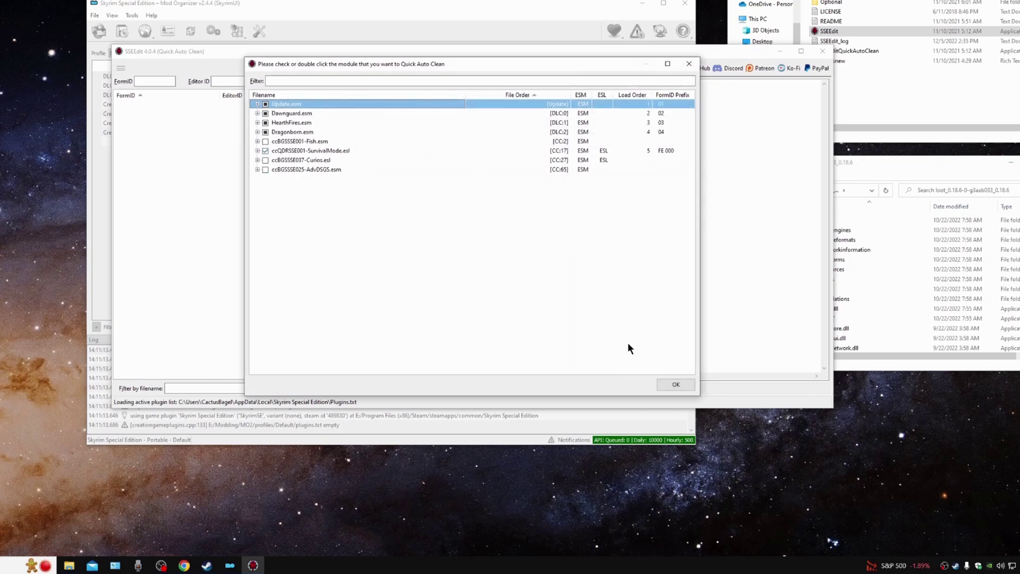
click(671, 385)
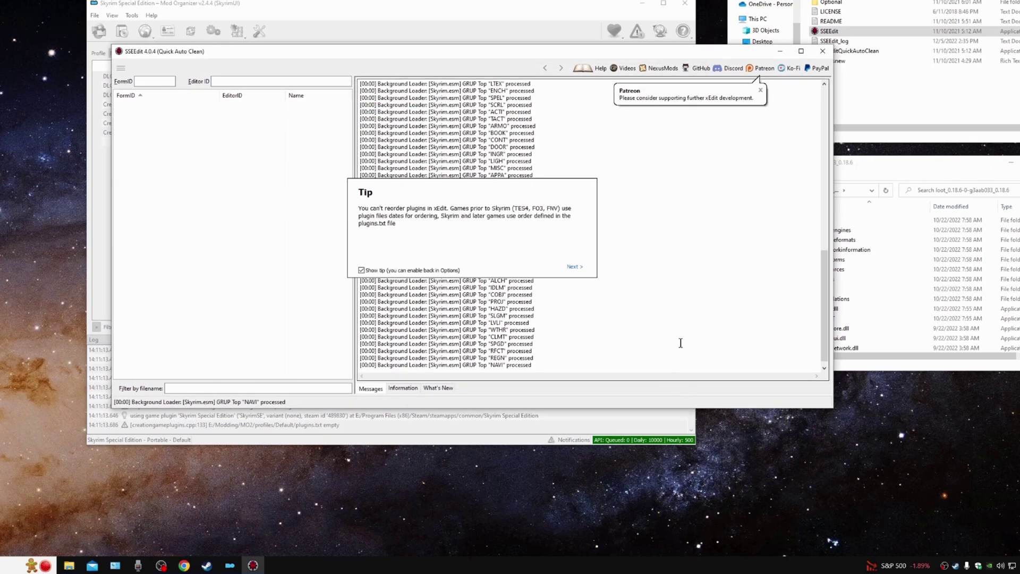
click(823, 51)
Step: Quick Auto Clean ccBGSSSE037-Curios.esl with SSEEdit and close it when cleaning finishes
click(653, 61)
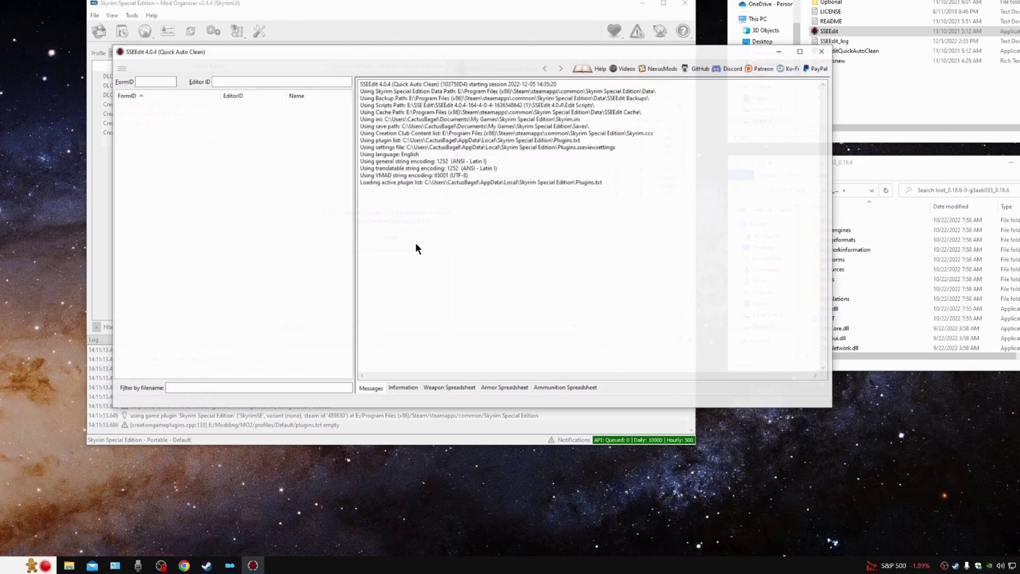
click(266, 159)
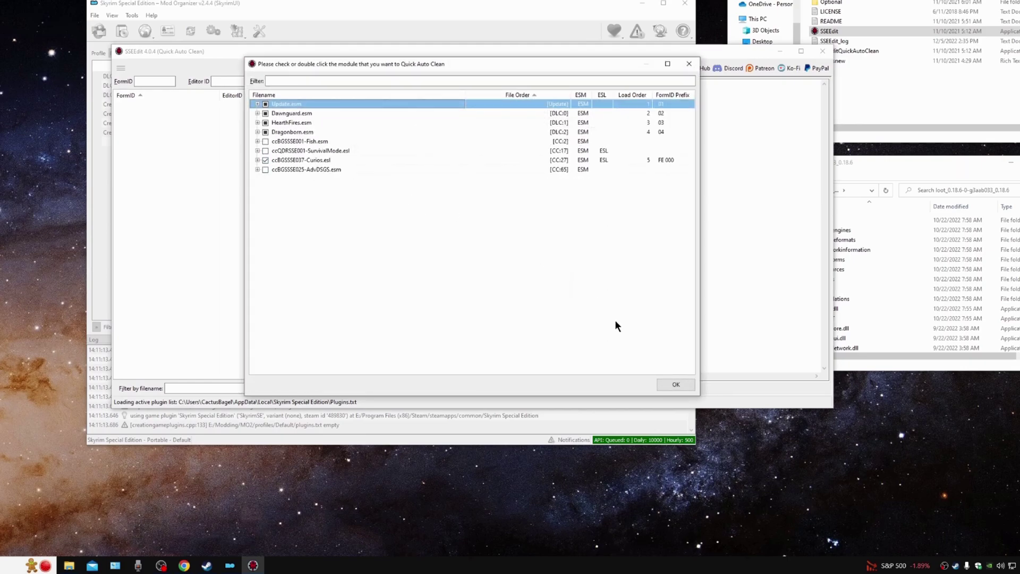
click(675, 384)
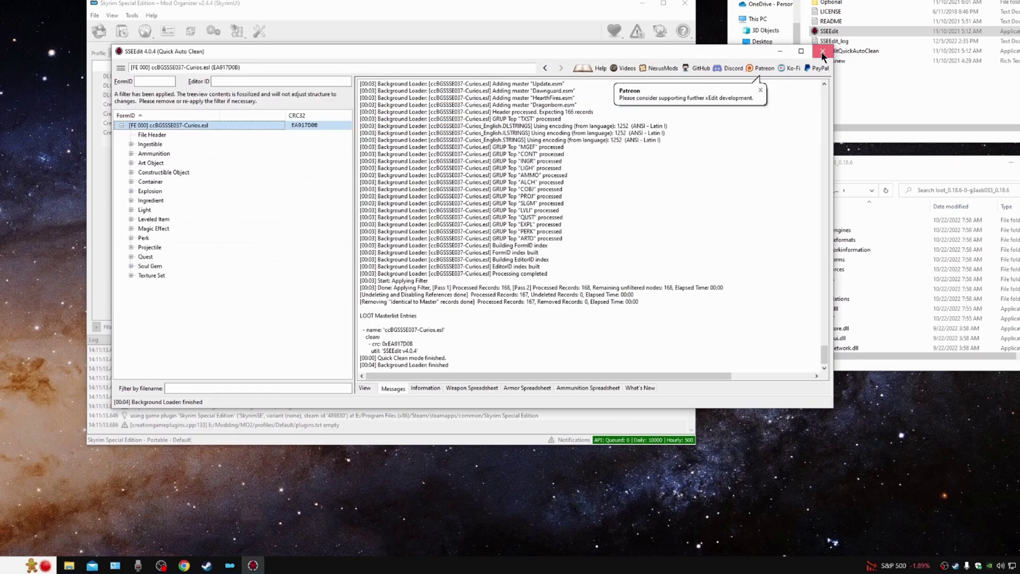
click(816, 53)
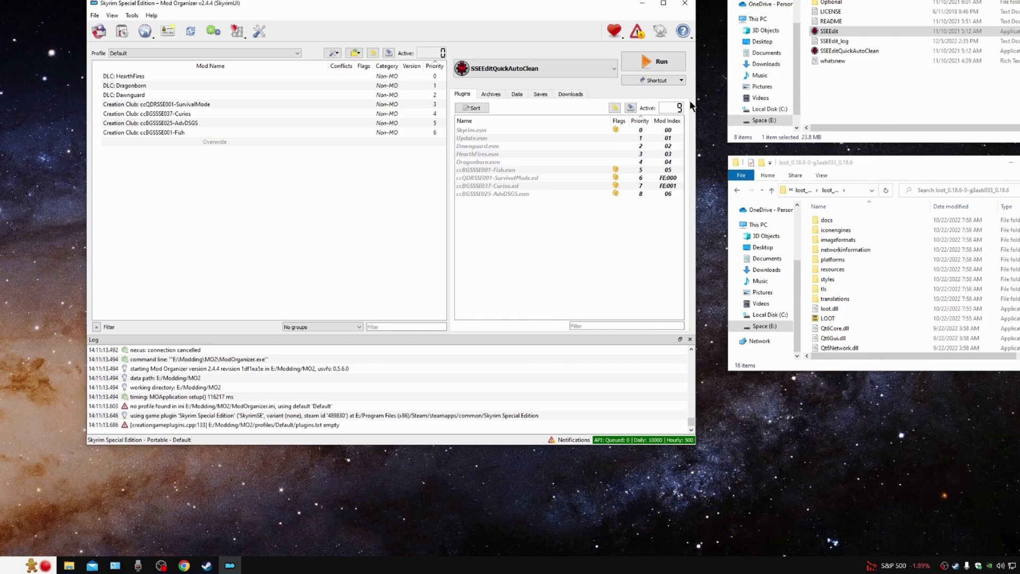
Step: Quick Auto Clean ccBGSSSE025-AdvDSGS.esm with SSEEdit and close it when cleaning finishes
click(679, 70)
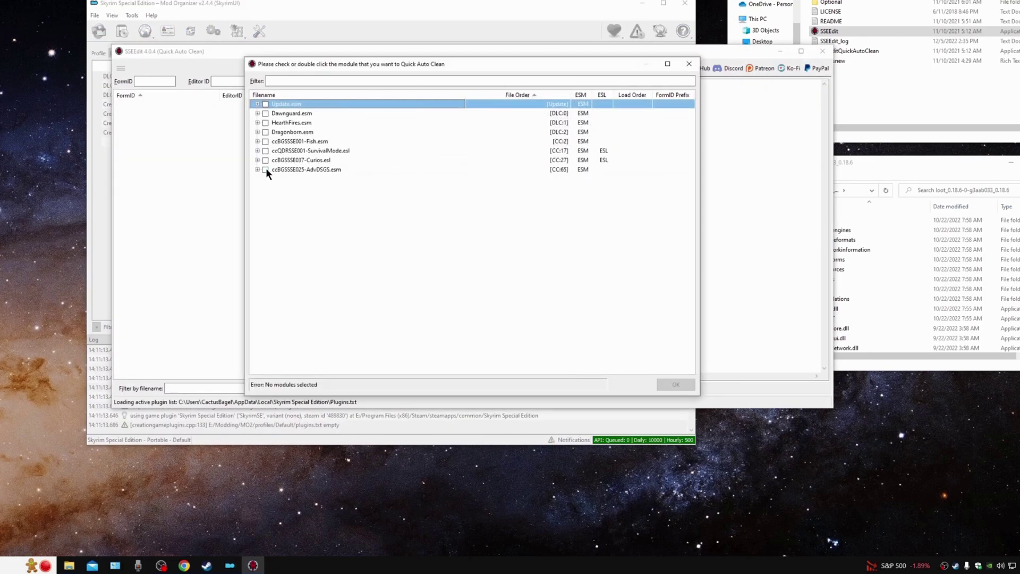
click(266, 169)
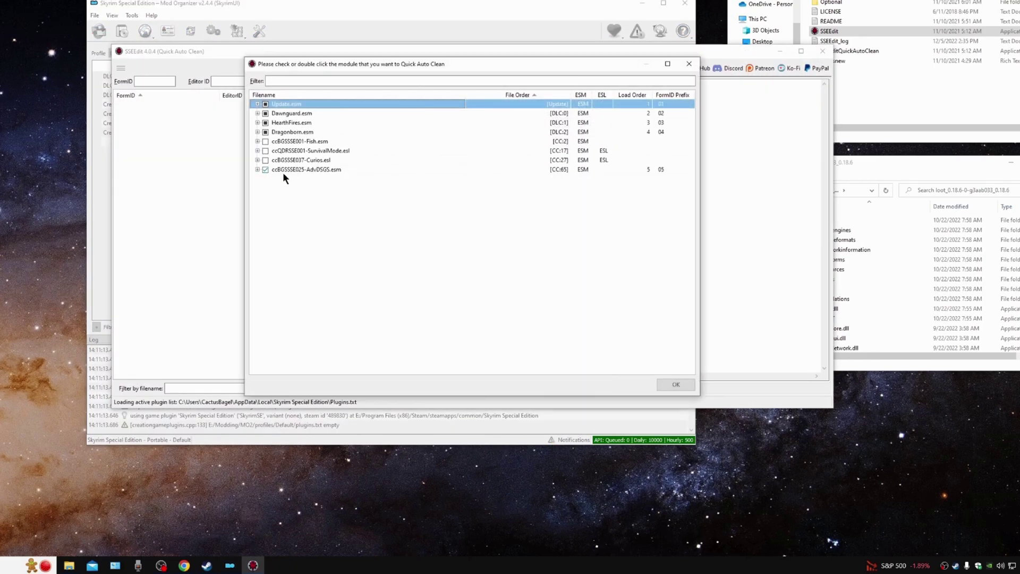
click(676, 384)
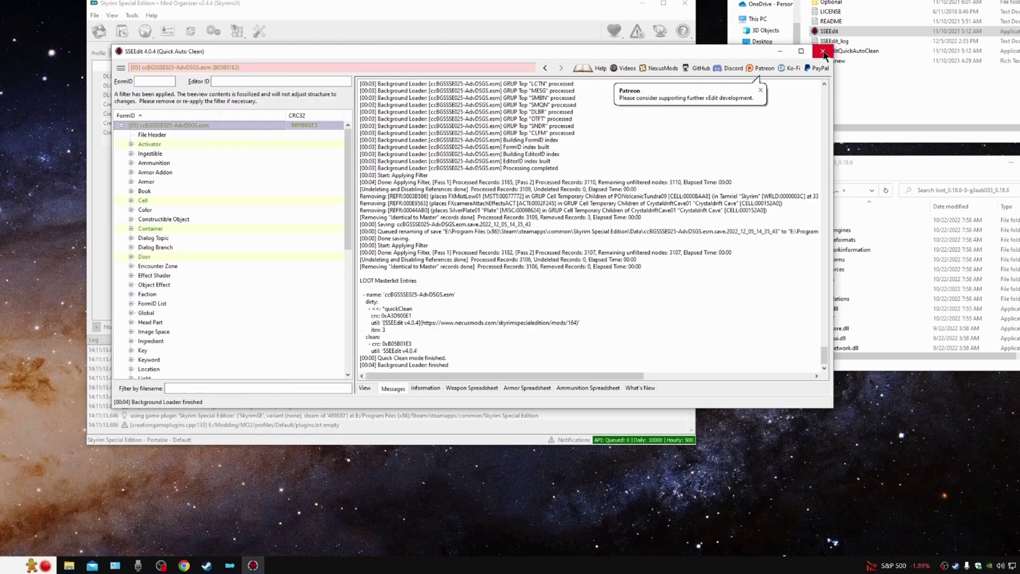
click(823, 52)
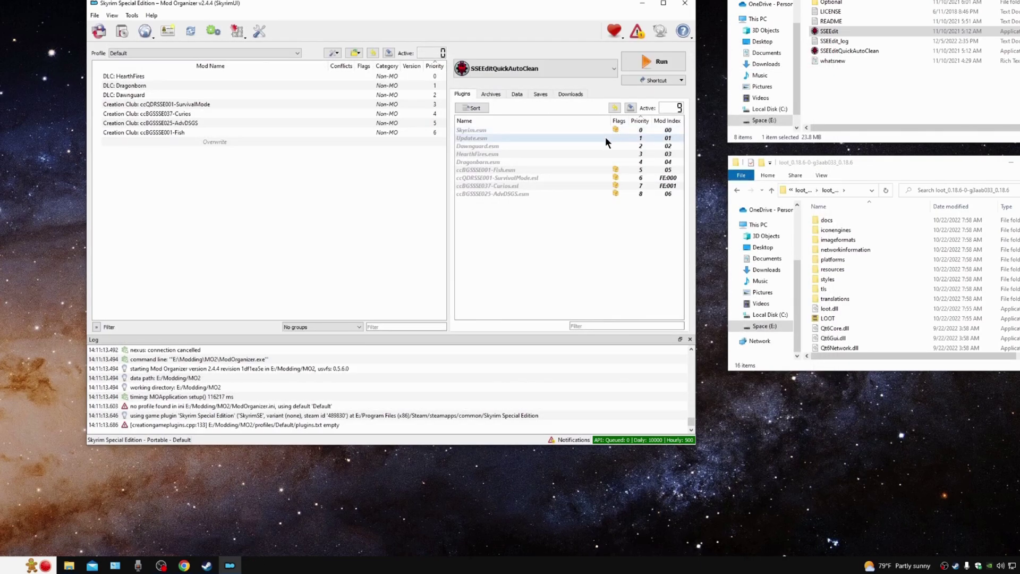
Step: Run LOOT again through Mod Organizer to check all plugins for remaining cleaning warnings, then close it
click(613, 68)
click(505, 187)
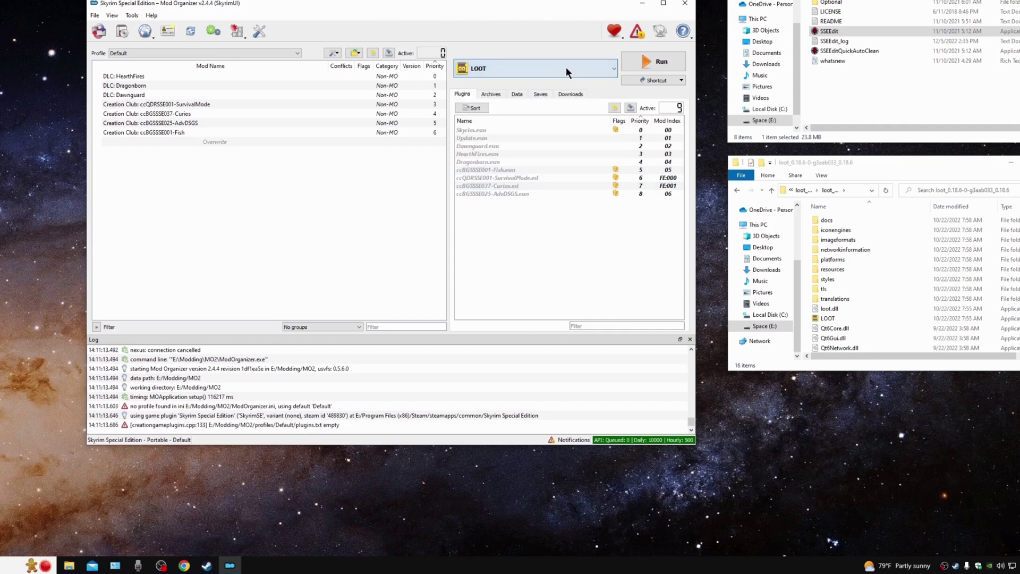
click(678, 65)
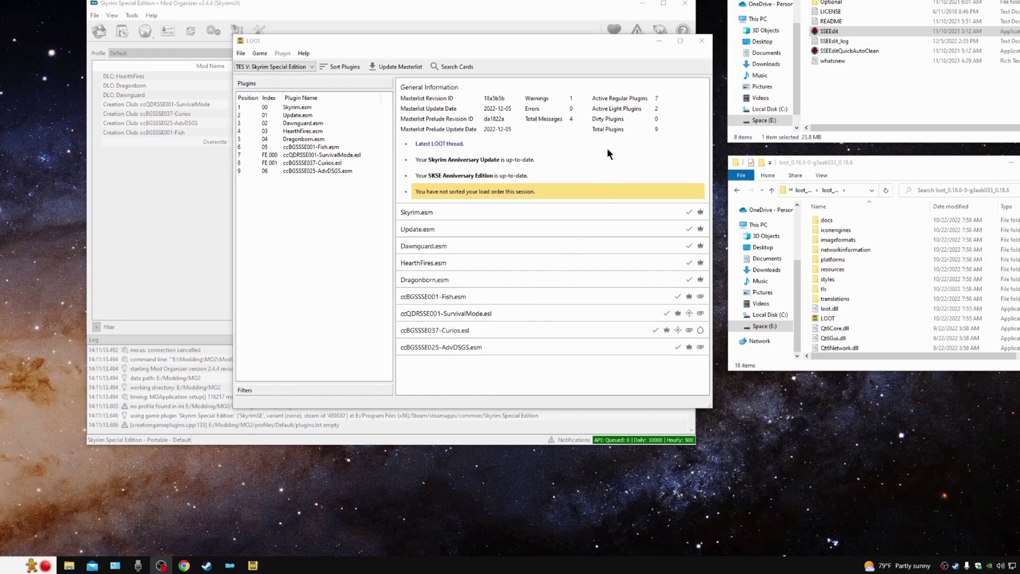
click(701, 43)
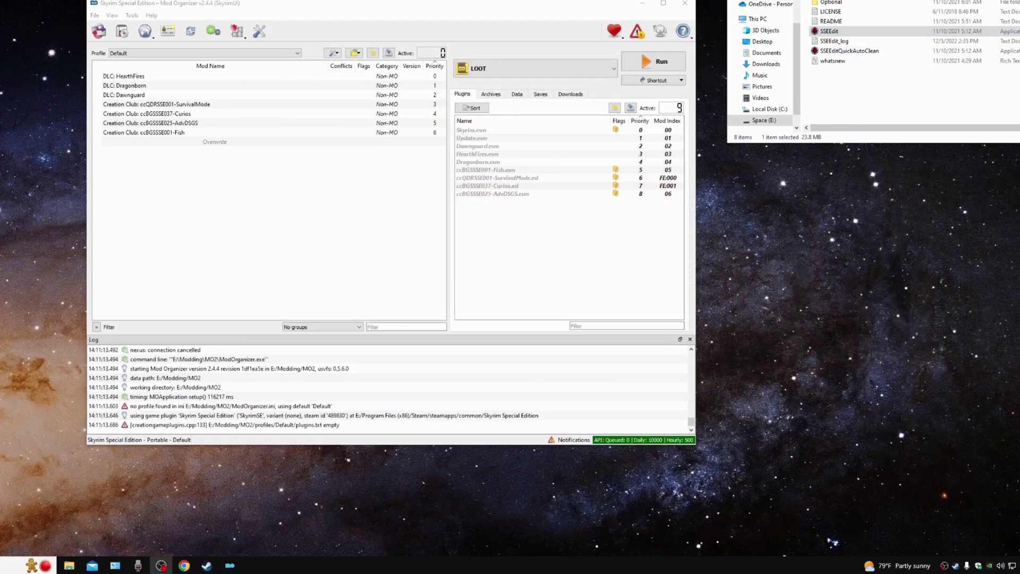
Step: Select SKSE as the program Mod Organizer launches
click(537, 63)
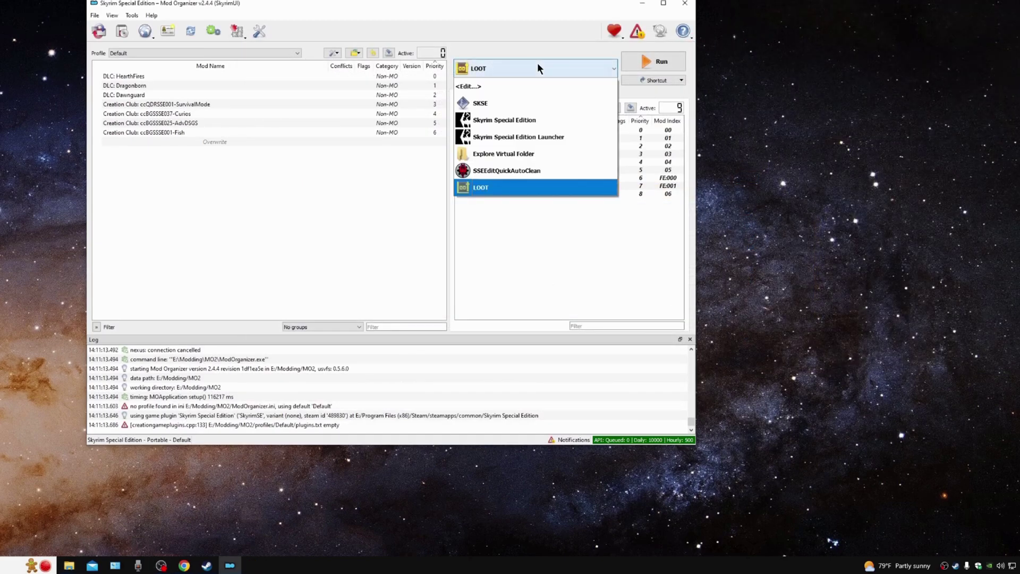
click(504, 103)
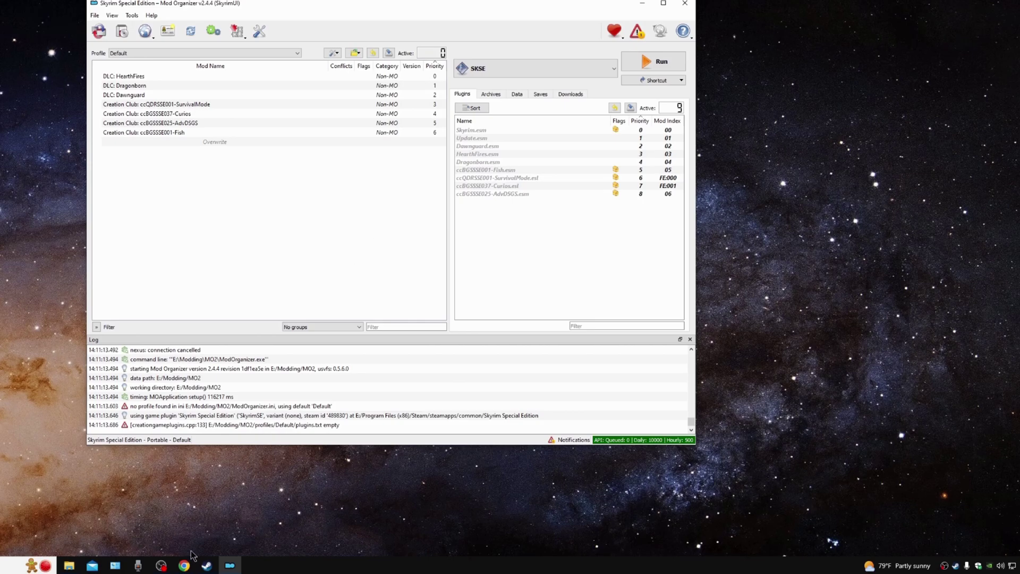
Step: Switch to Chrome and search the Nexus Mods Skyrim Special Edition site for "skyui"
click(184, 565)
click(499, 21)
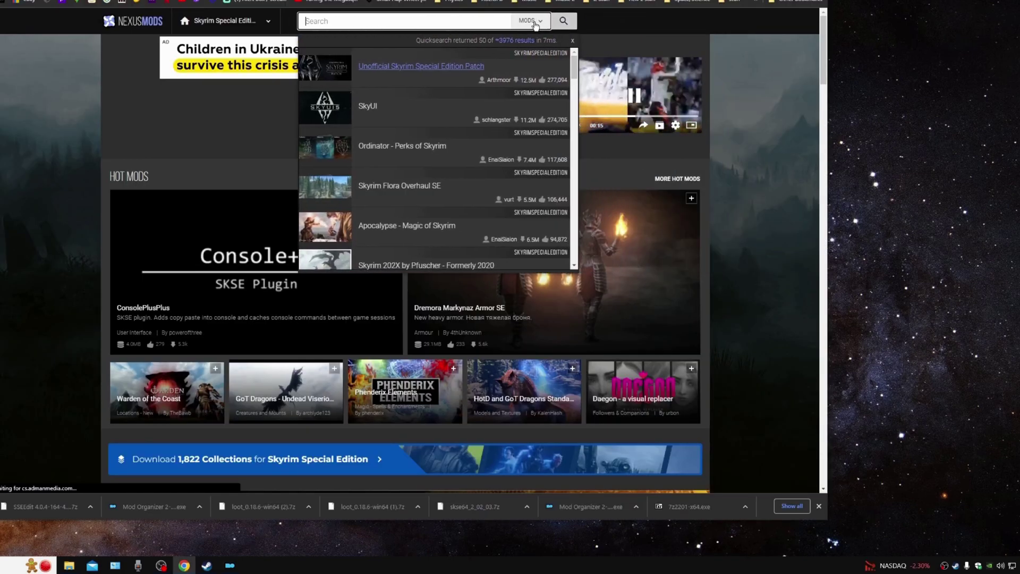
text(skyui)
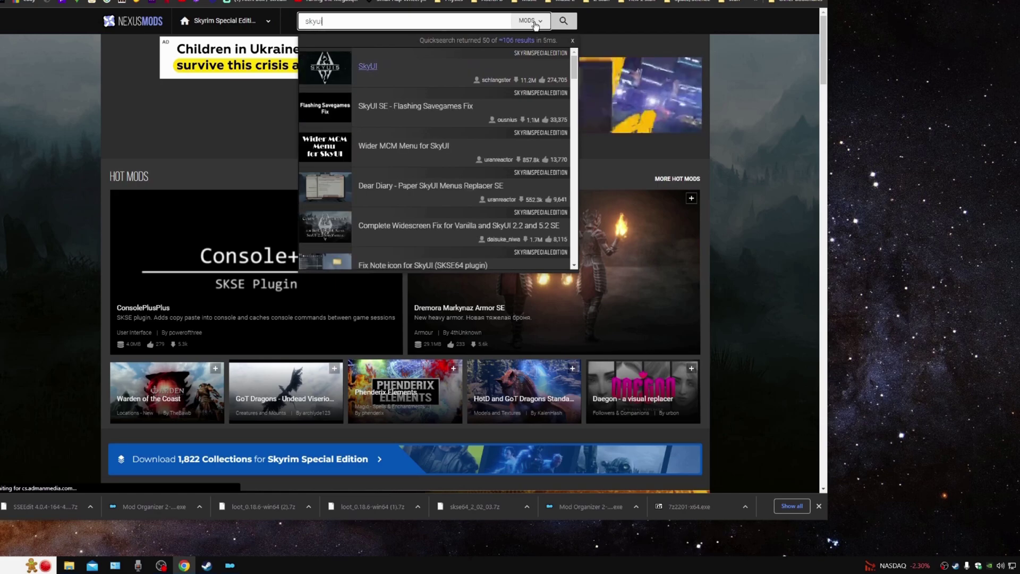
Step: Open the SkyUI mod page and bring up its main download files
click(367, 67)
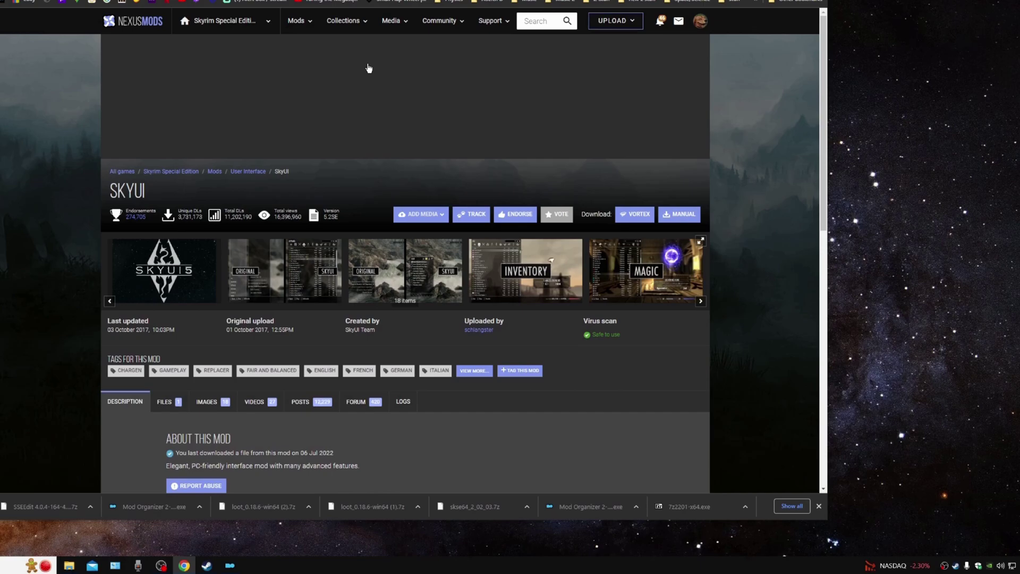
scroll(368, 68, down, 4)
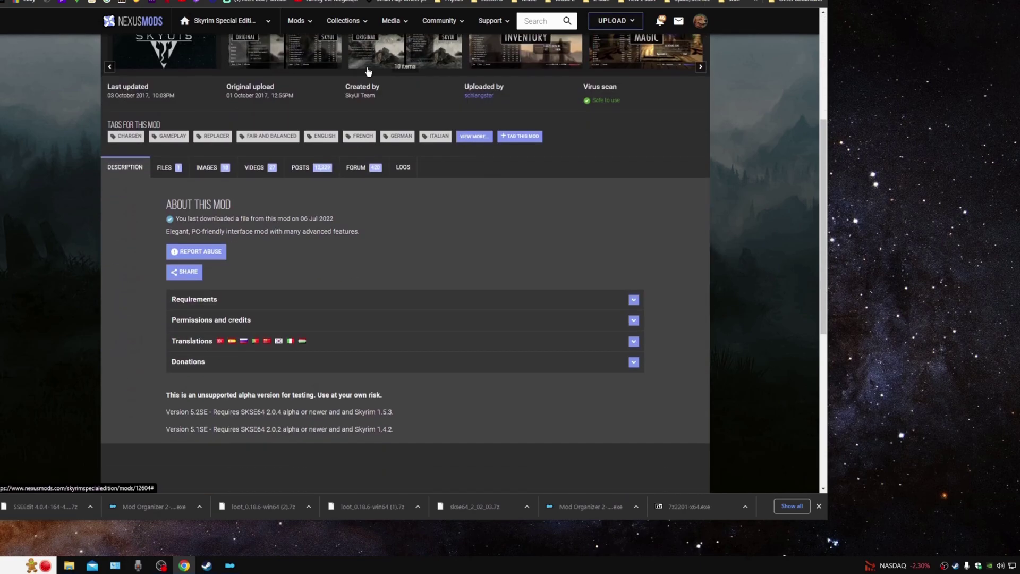
click(167, 167)
scroll(213, 191, down, 2)
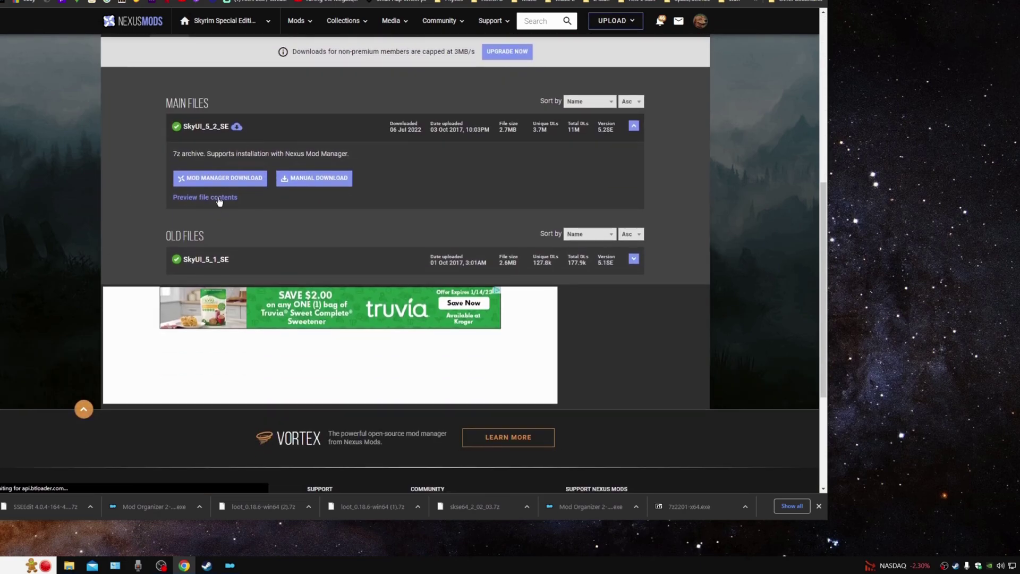
Step: Download SkyUI_5_2_SE with the mod manager, always allowing Nexus Mods links to open in NXM Link Proxy, and switch to Mod Organizer
click(233, 182)
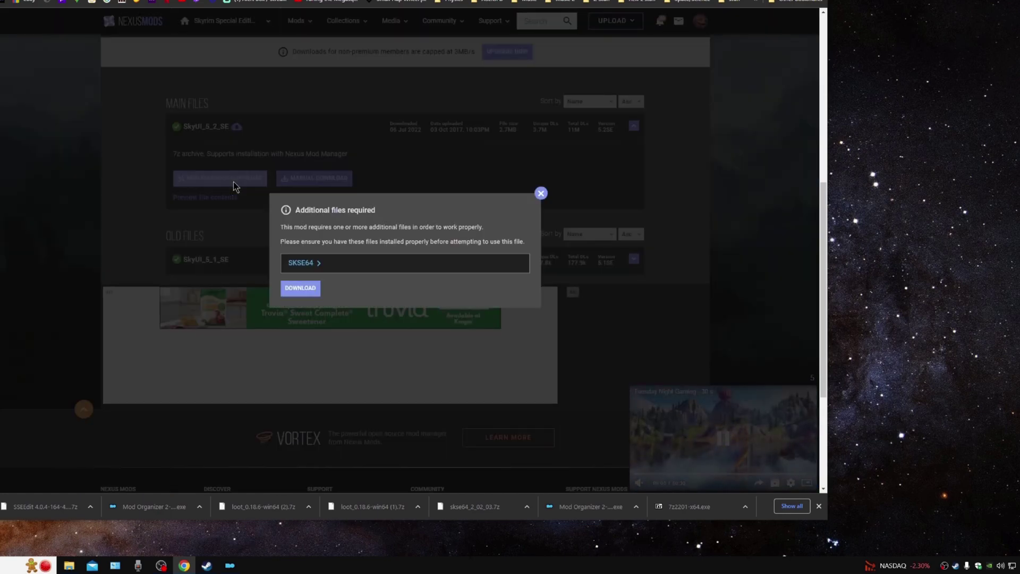
click(300, 288)
click(447, 280)
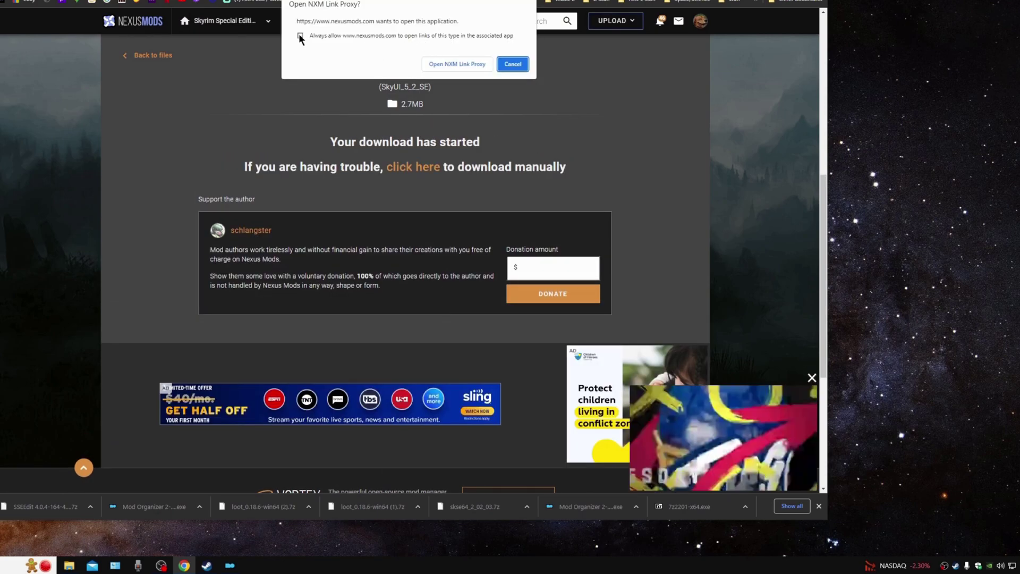
click(300, 36)
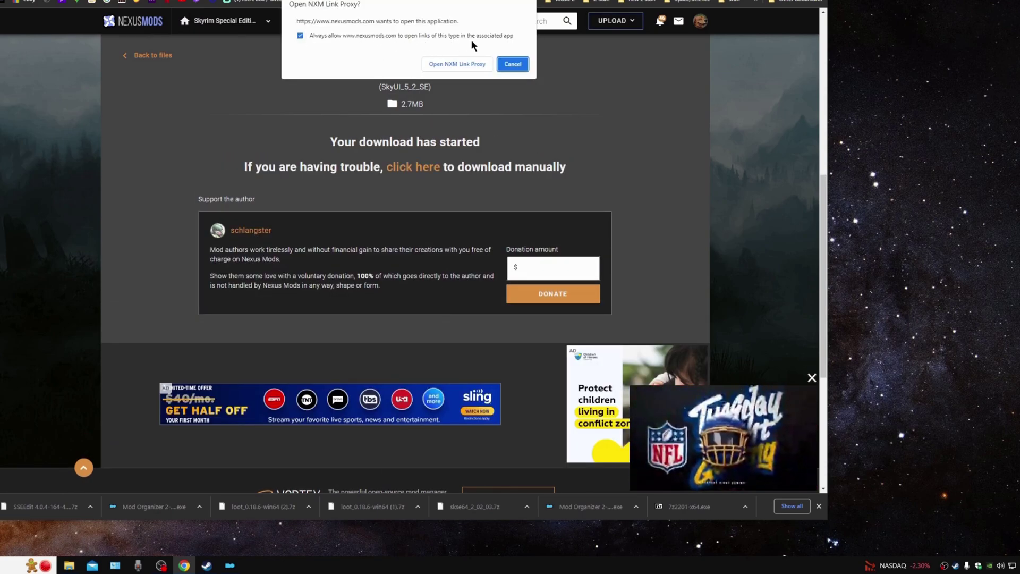
click(448, 63)
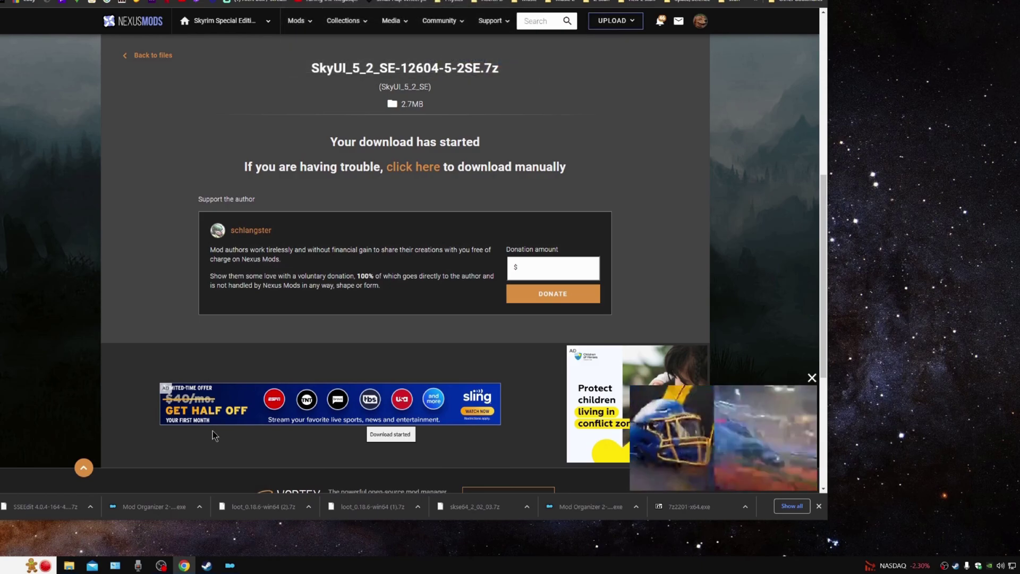
click(229, 567)
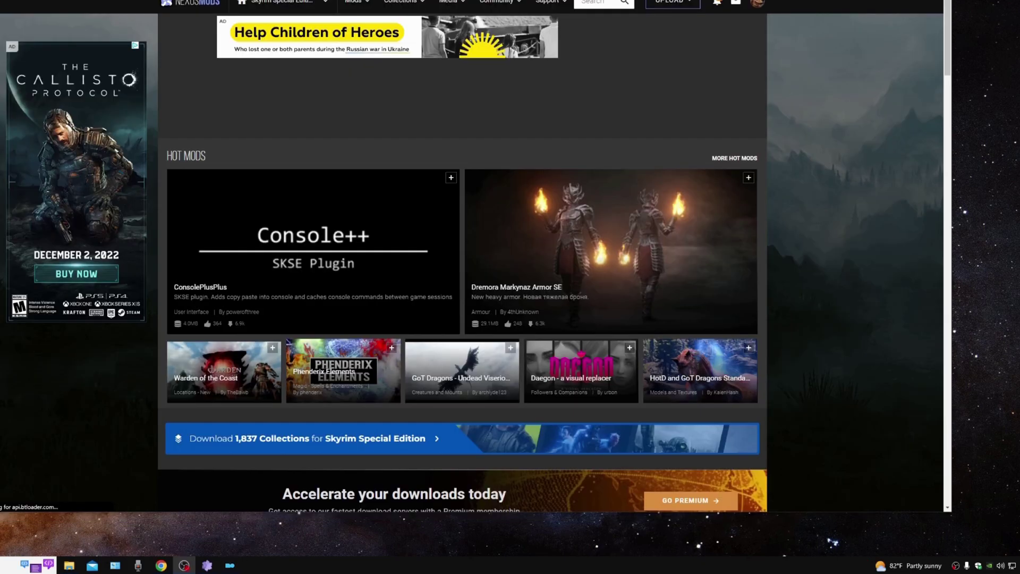
Step: Search Nexus Mods for "sse display tweaks" and open the SSE Display Tweaks mod page
click(593, 4)
text(SS)
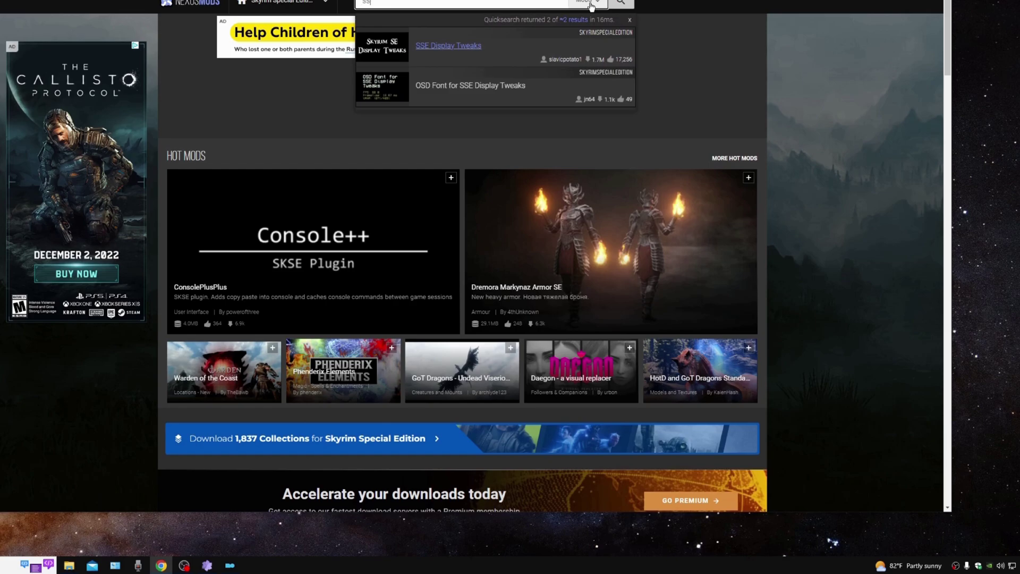
text(E displa)
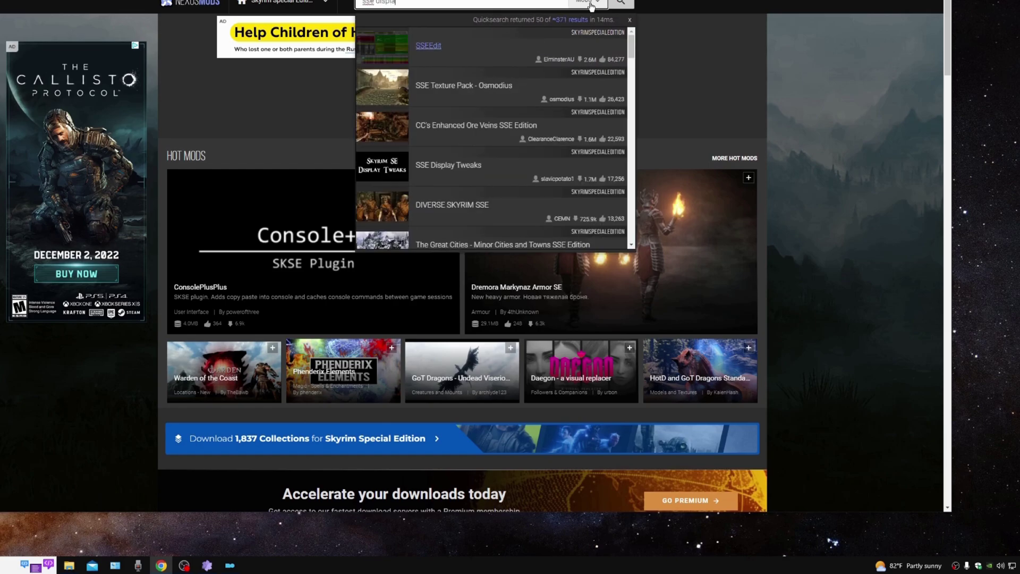
text(y tweaks)
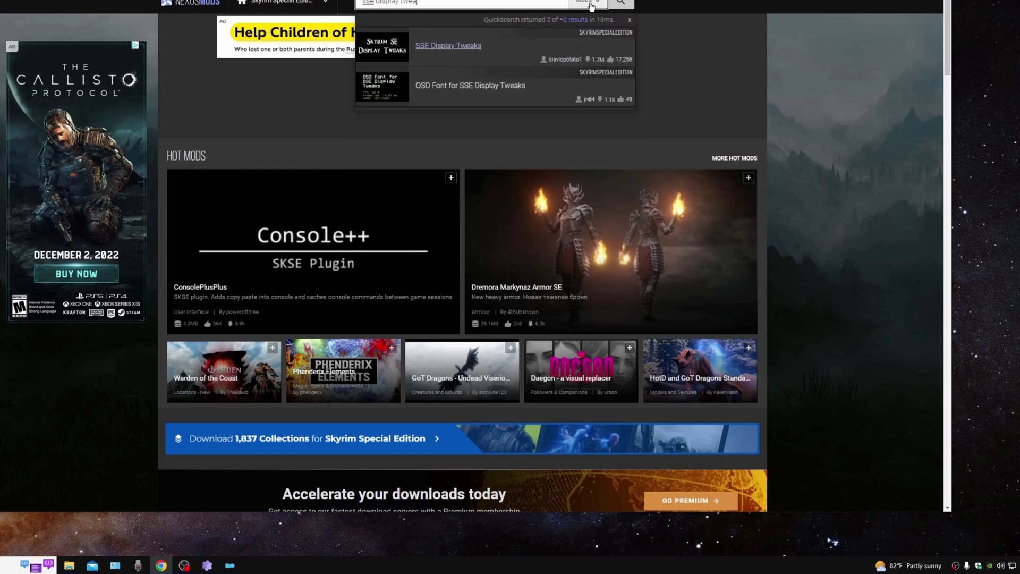
click(460, 45)
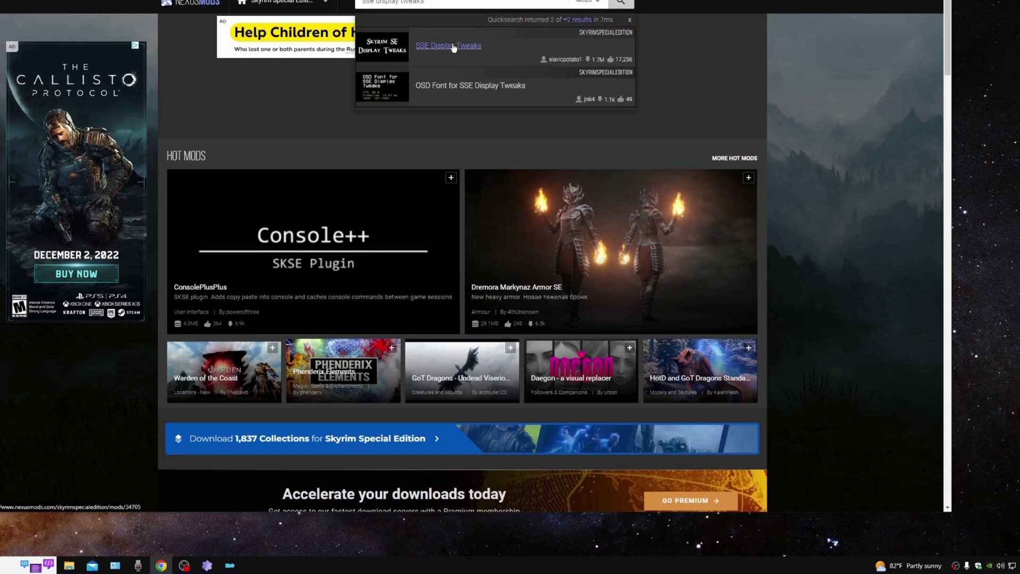
Step: Start the mod manager download of the SSE Display Tweaks main file
scroll(400, 115, down, 5)
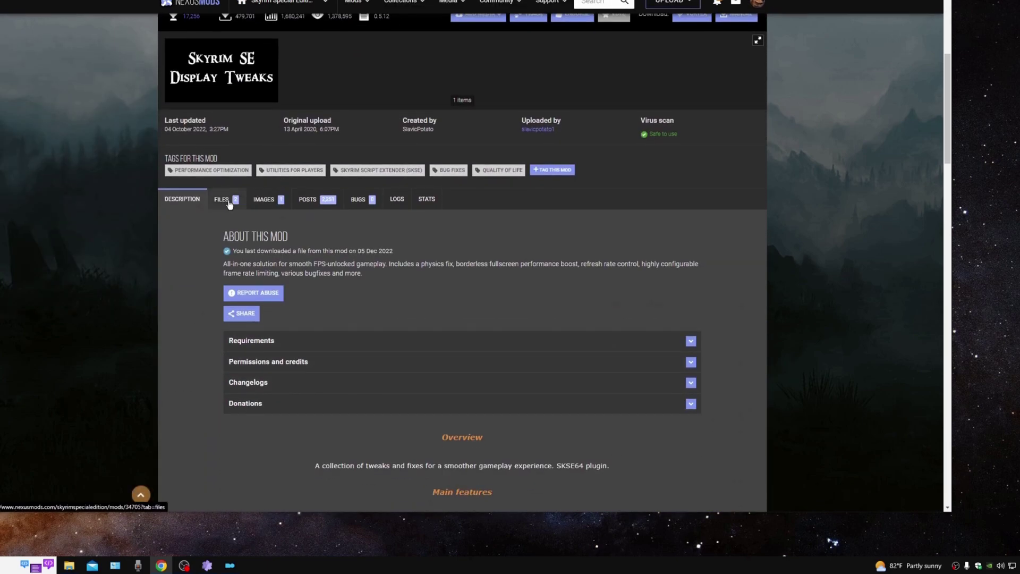
click(227, 201)
scroll(307, 180, down, 4)
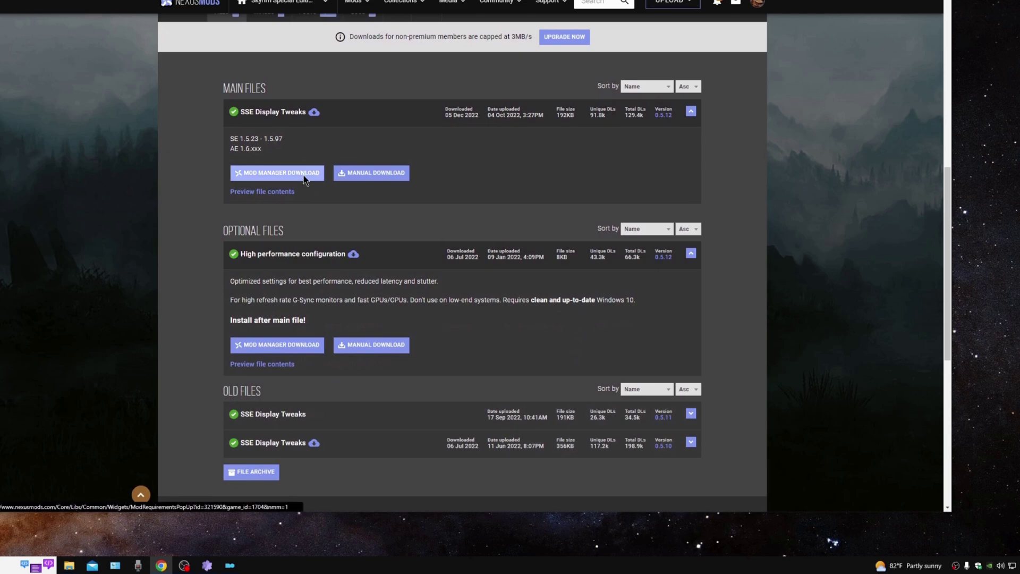
click(305, 177)
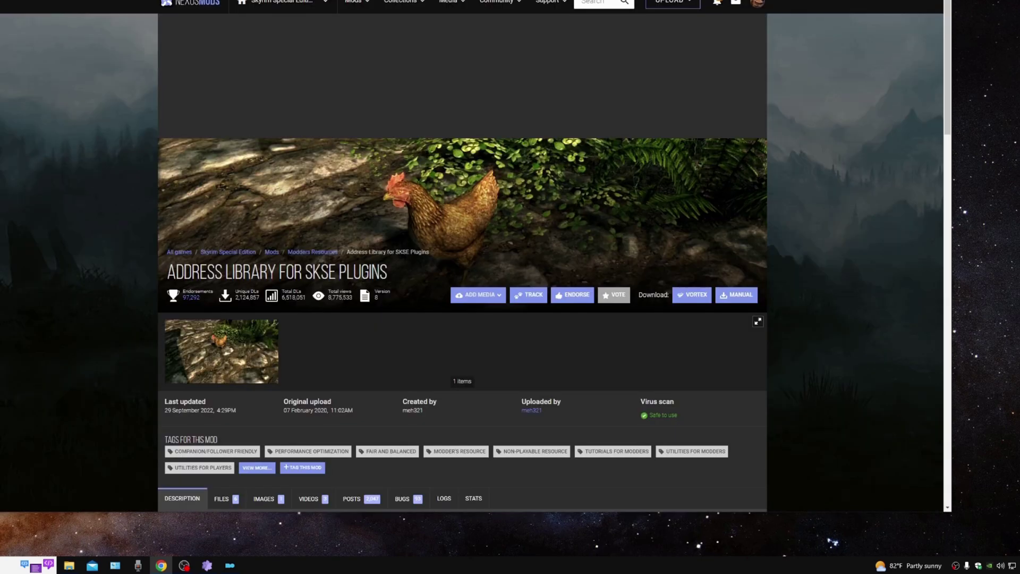
Step: Look over the Address Library for SKSE Plugins mod page
key(ctrl+Tab)
scroll(368, 72, down, 3)
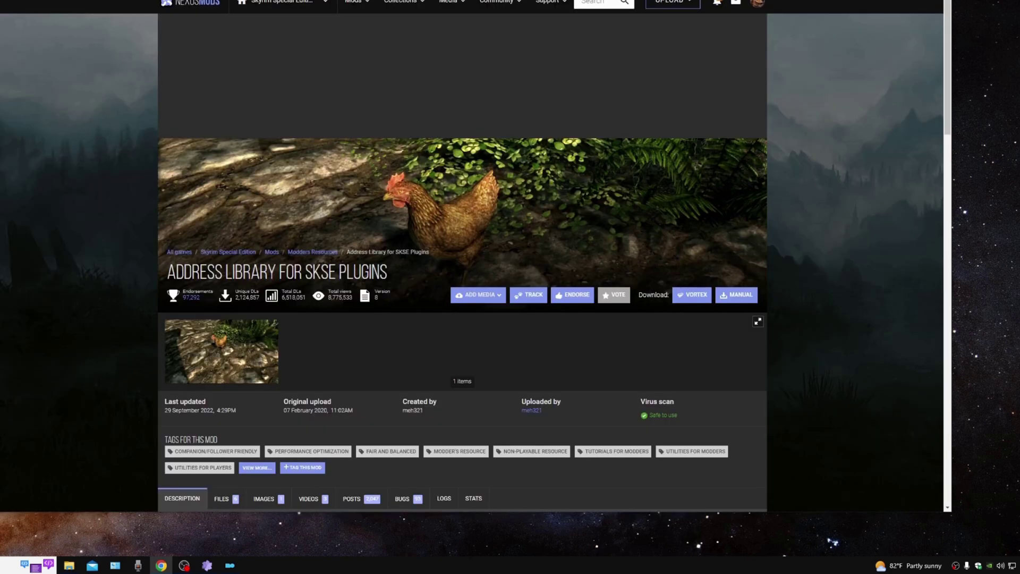
scroll(344, 58, down, 3)
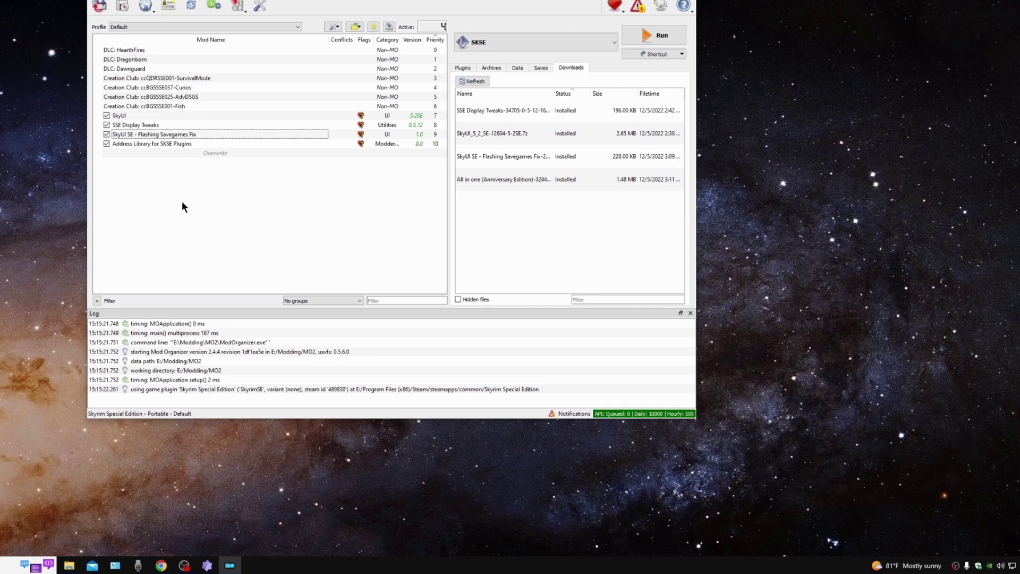
Step: Visit the Nexus page of SkyUI SE - Flashing Savegames Fix from Mod Organizer's mod list and view its files
click(159, 135)
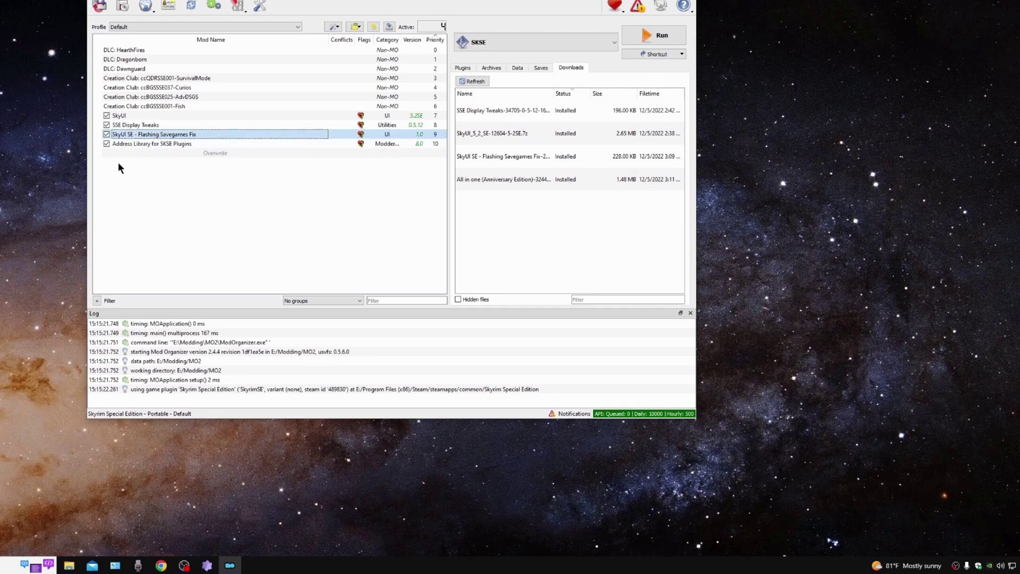
right_click(149, 133)
click(182, 315)
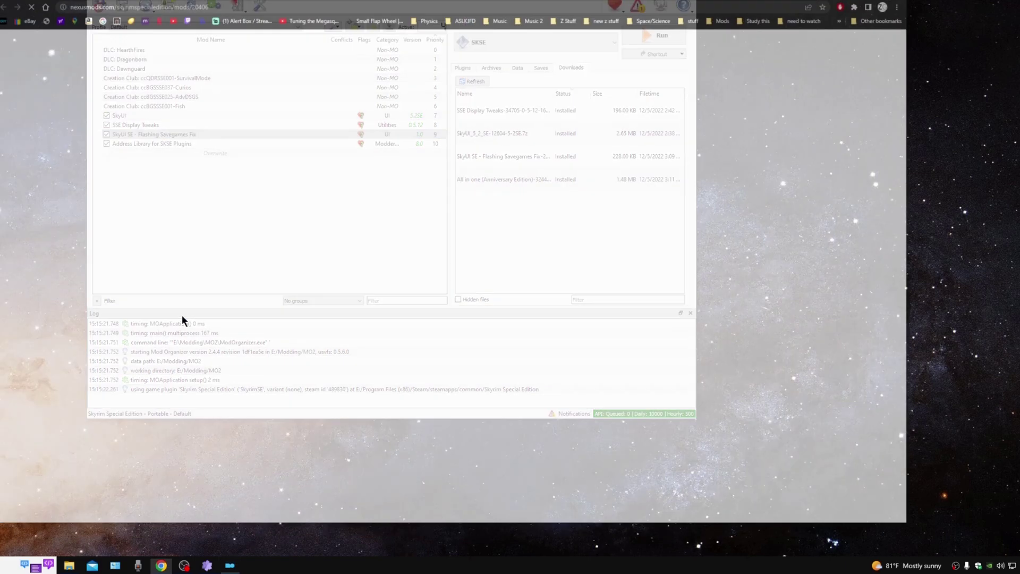
scroll(285, 139, down, 6)
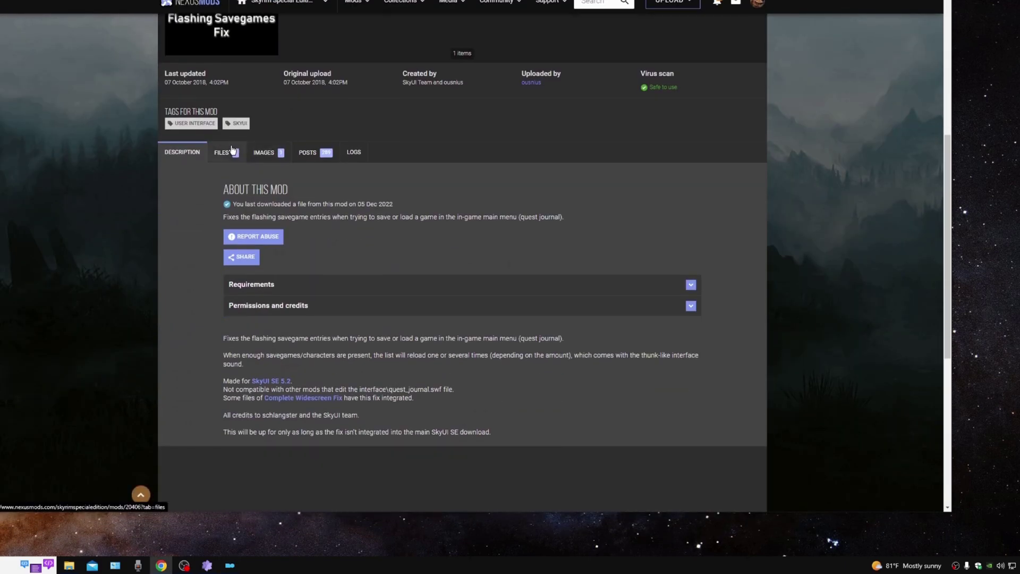
click(232, 151)
scroll(295, 214, down, 2)
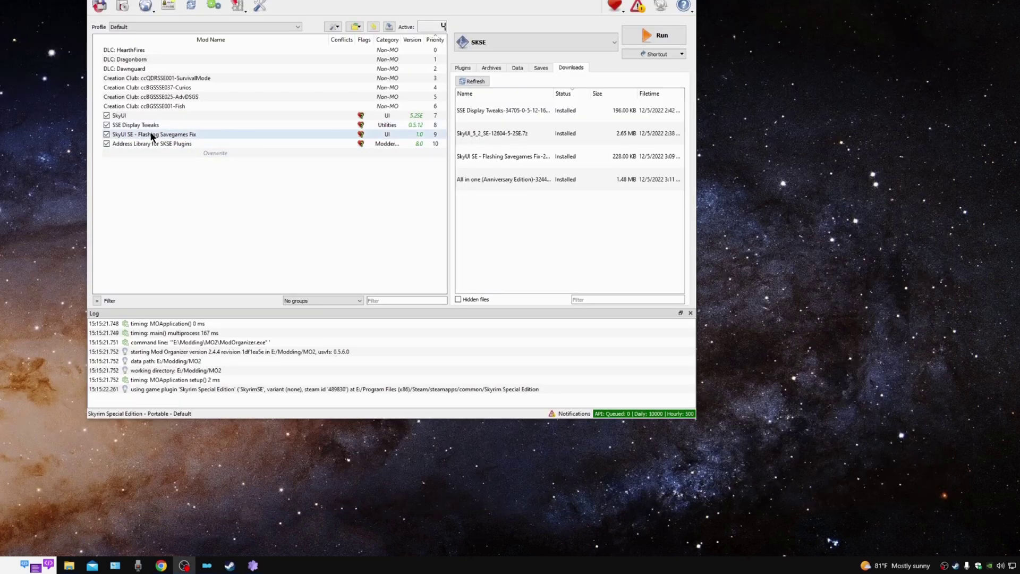
Step: Open the SSEDisplayTweaks configuration file in the SKSE Plugins folder of SSE Display Tweaks, inside Mod Organizer's mods folder
click(359, 24)
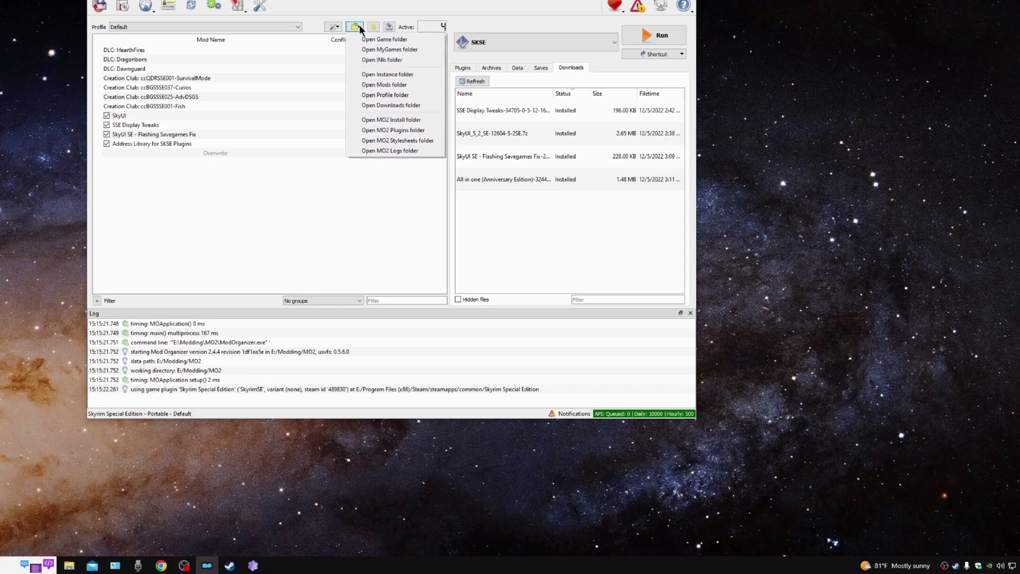
click(375, 84)
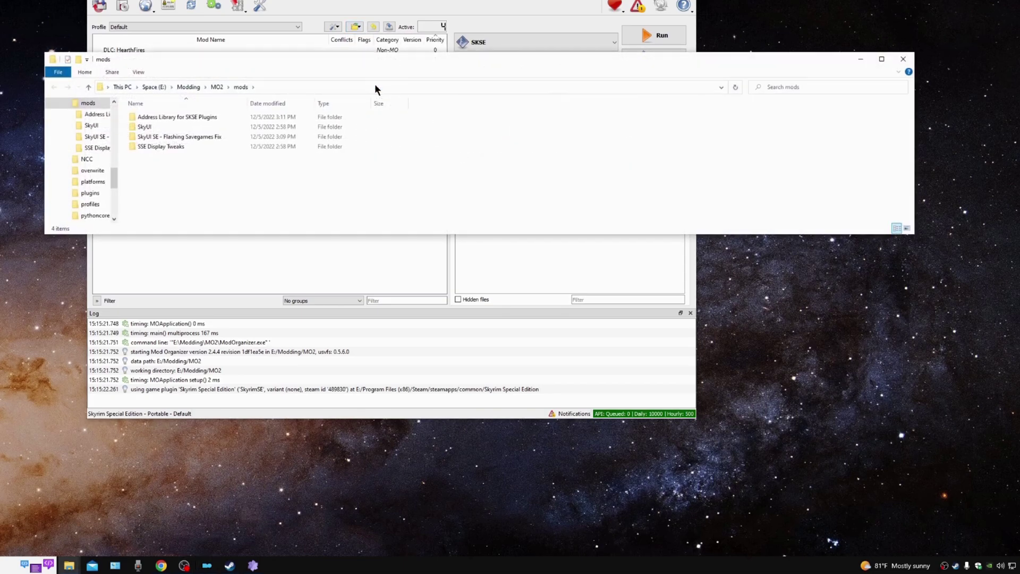
double_click(194, 145)
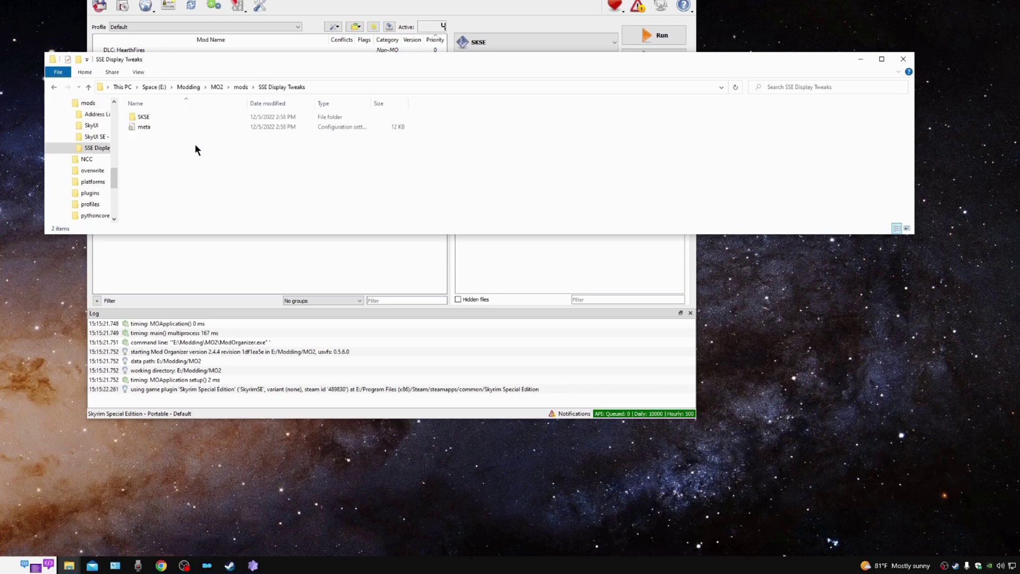
double_click(186, 116)
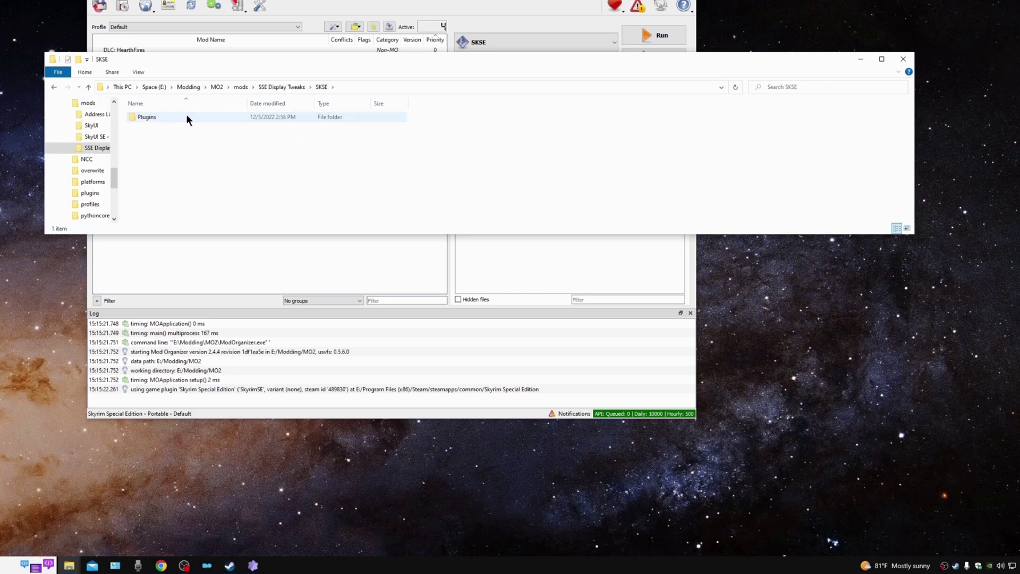
double_click(185, 116)
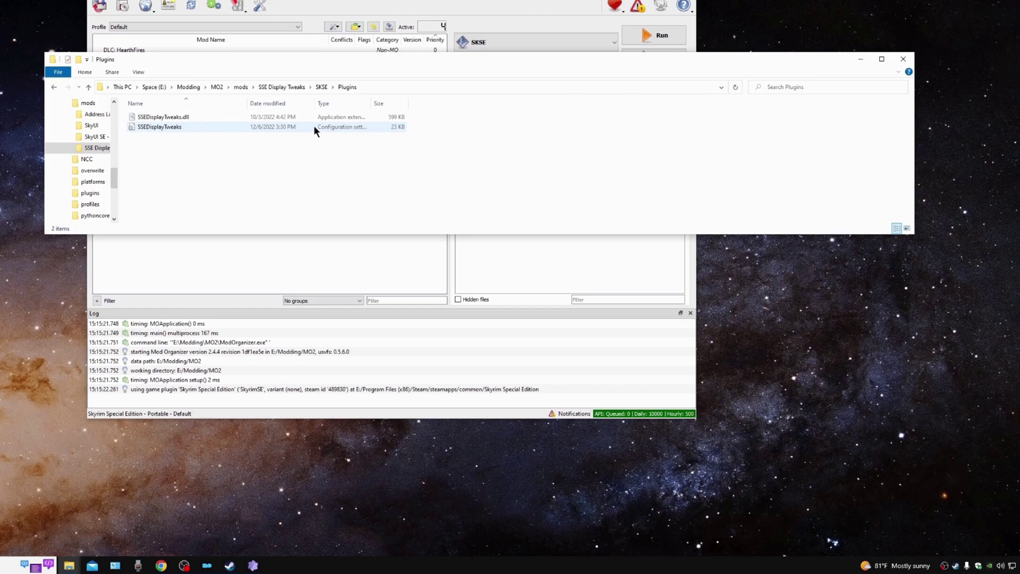
double_click(196, 128)
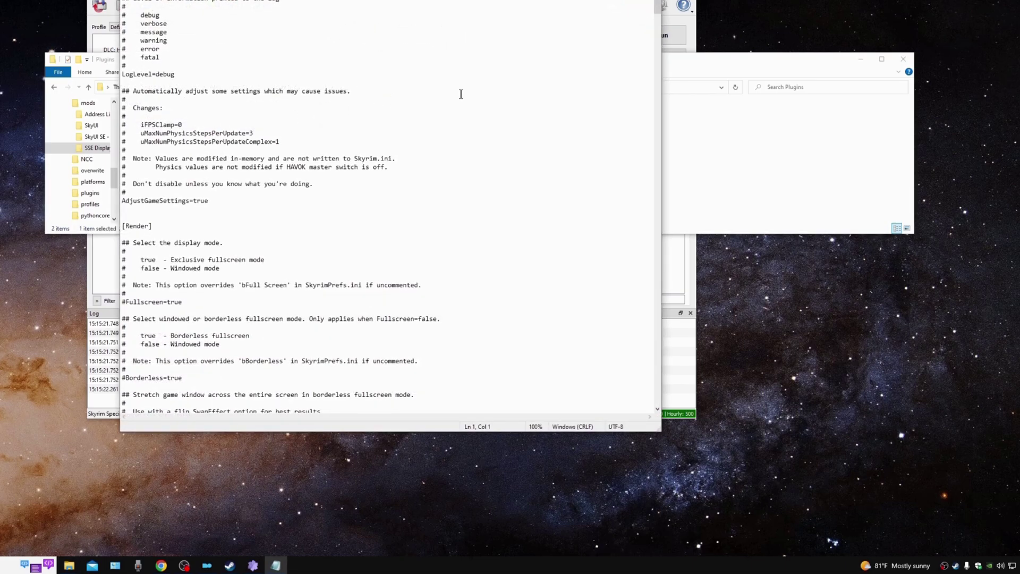
Step: Examine the Fullscreen and Borderless display mode options in the Render section of the configuration file
scroll(656, 12, down, 6)
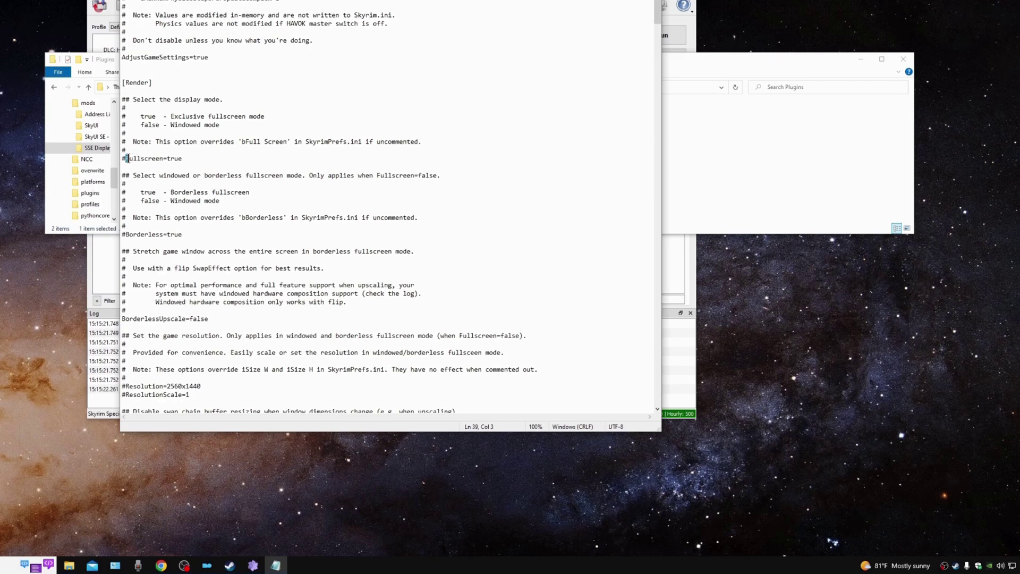
drag(126, 158, 202, 158)
click(203, 157)
drag(169, 124, 233, 125)
click(223, 151)
drag(167, 158, 206, 158)
click(206, 158)
drag(170, 191, 257, 191)
click(257, 192)
drag(169, 201, 243, 200)
click(259, 200)
scroll(263, 199, down, 6)
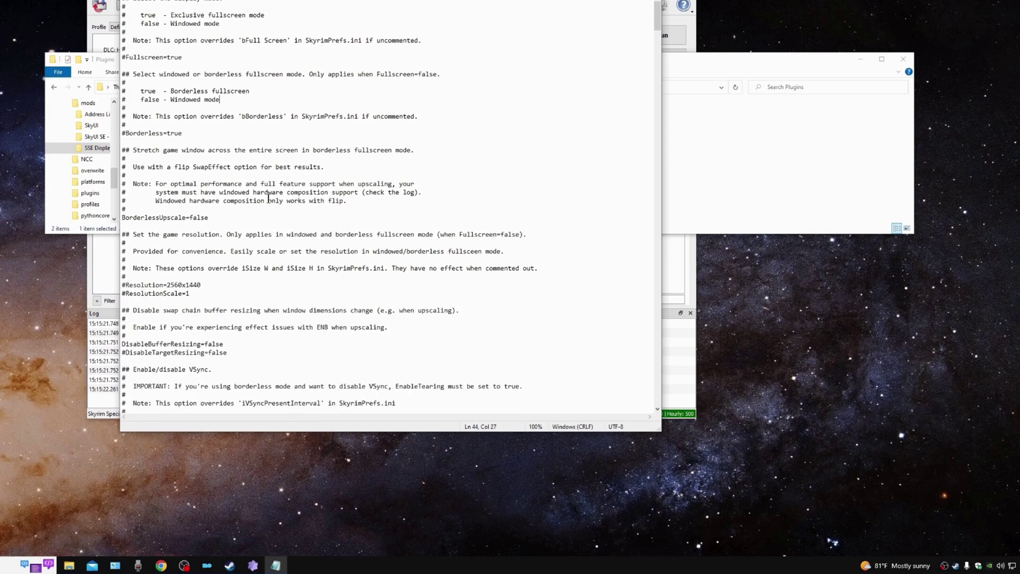
Step: Examine the Resolution and ResolutionScale settings in the Render section
drag(167, 234, 203, 234)
click(219, 234)
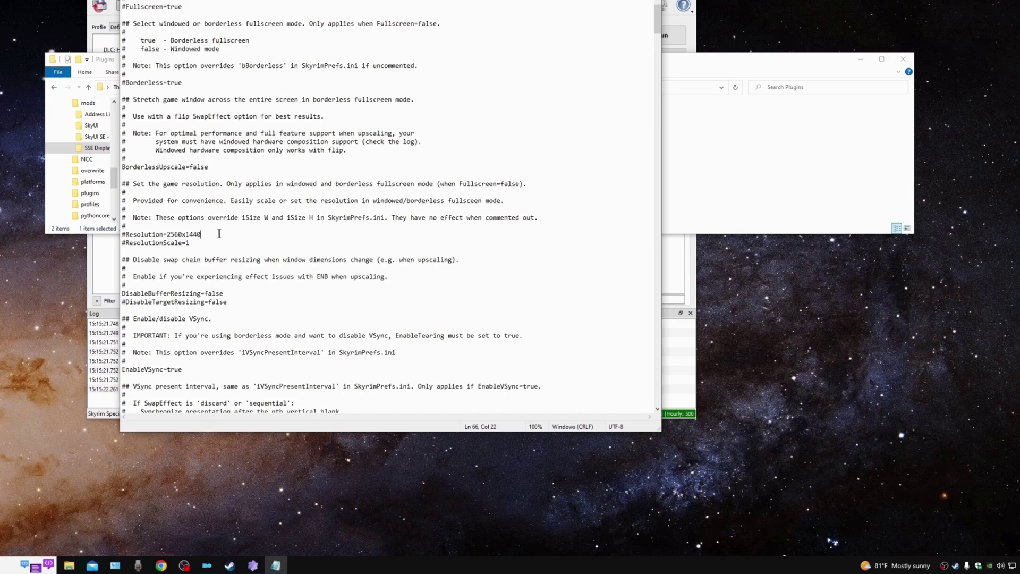
drag(168, 234, 217, 234)
click(227, 234)
click(190, 243)
scroll(250, 234, down, 3)
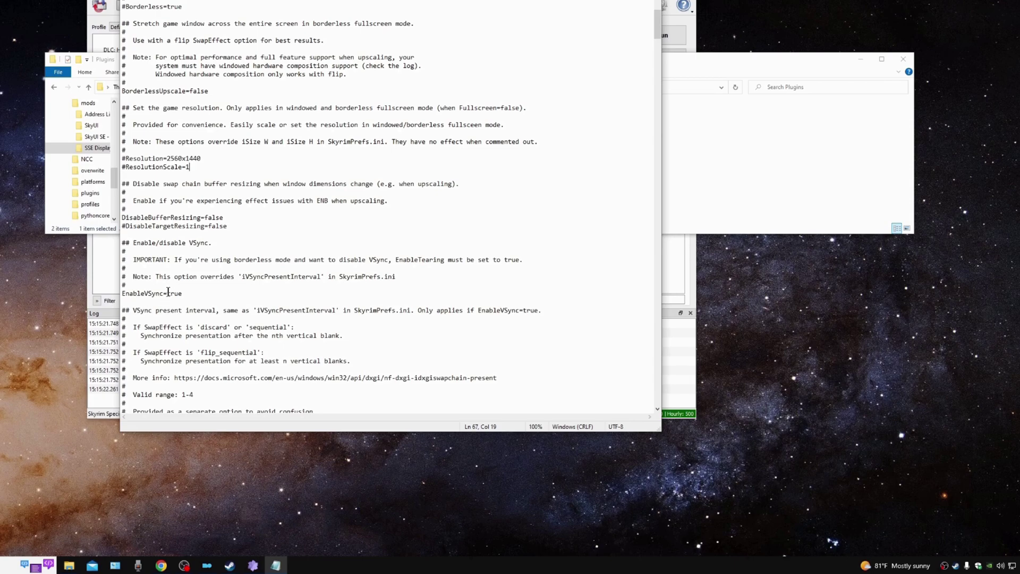
Step: Review the EnableVSync setting and save the SSEDisplayTweaks configuration file
drag(167, 294, 199, 293)
click(199, 294)
double_click(200, 293)
click(203, 293)
drag(167, 293, 198, 293)
click(197, 293)
scroll(372, 223, down, 4)
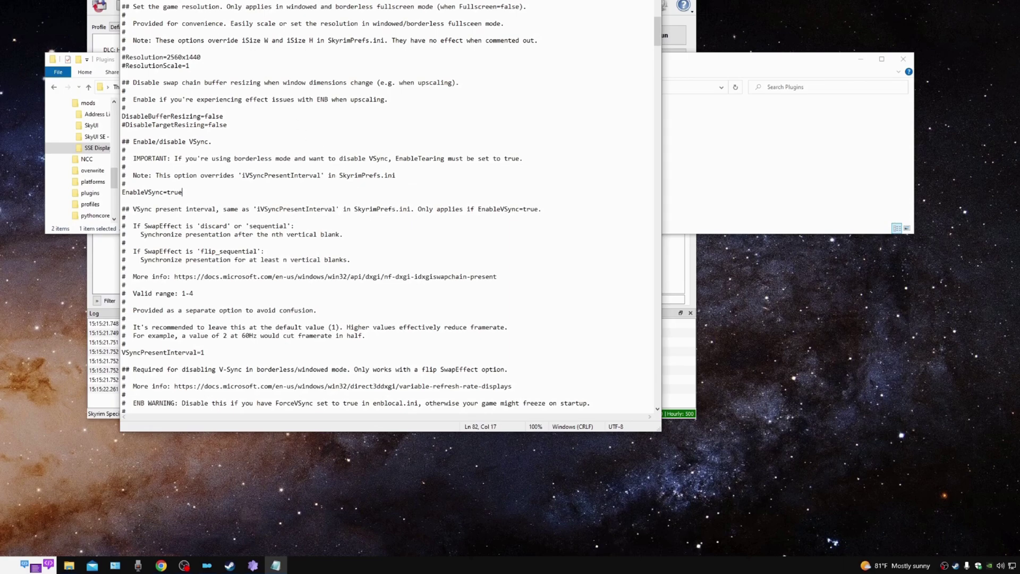
key(alt+f)
click(141, 14)
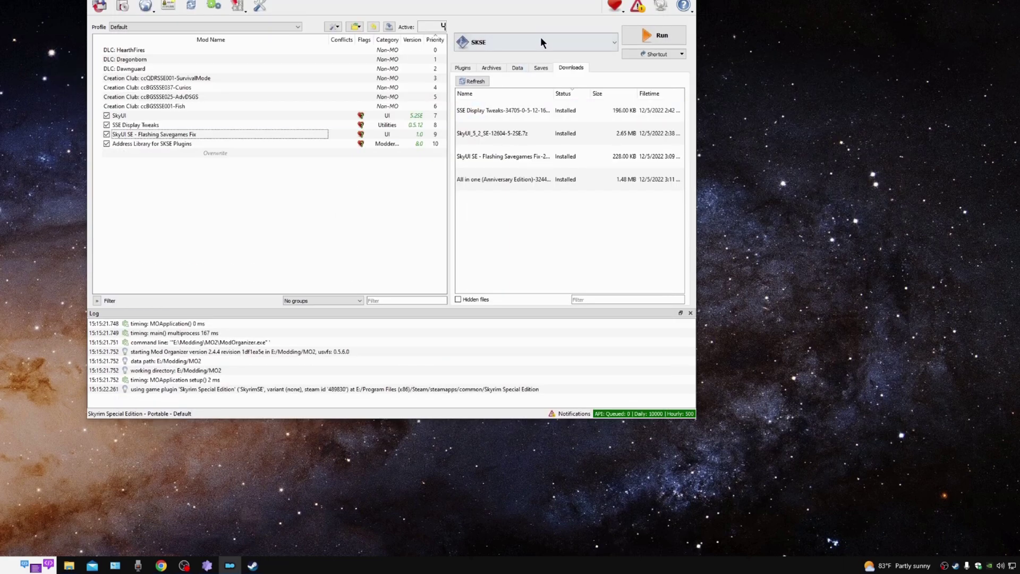
Step: Select LOOT as the program in Mod Organizer and run it
click(537, 42)
click(499, 159)
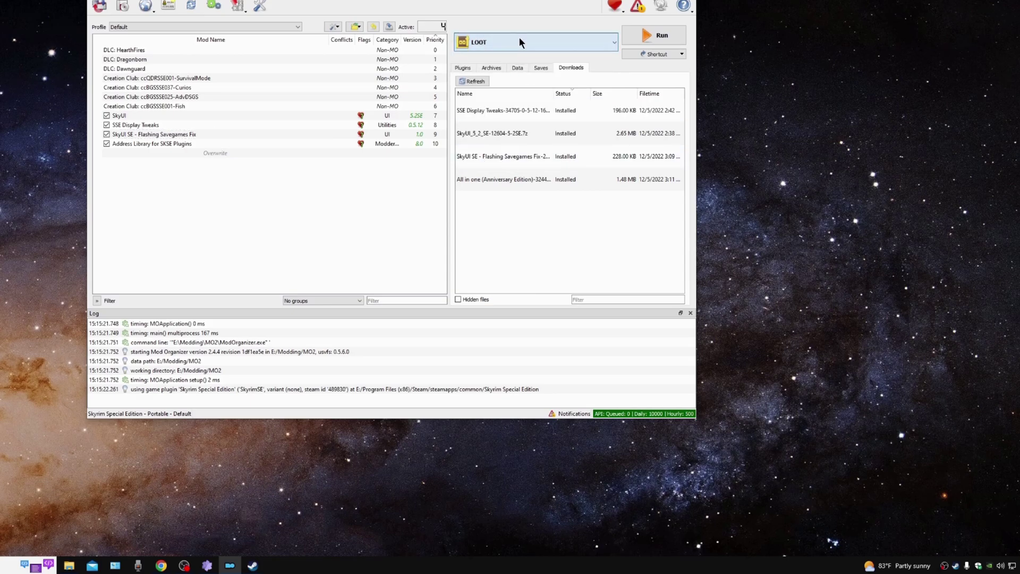
click(634, 34)
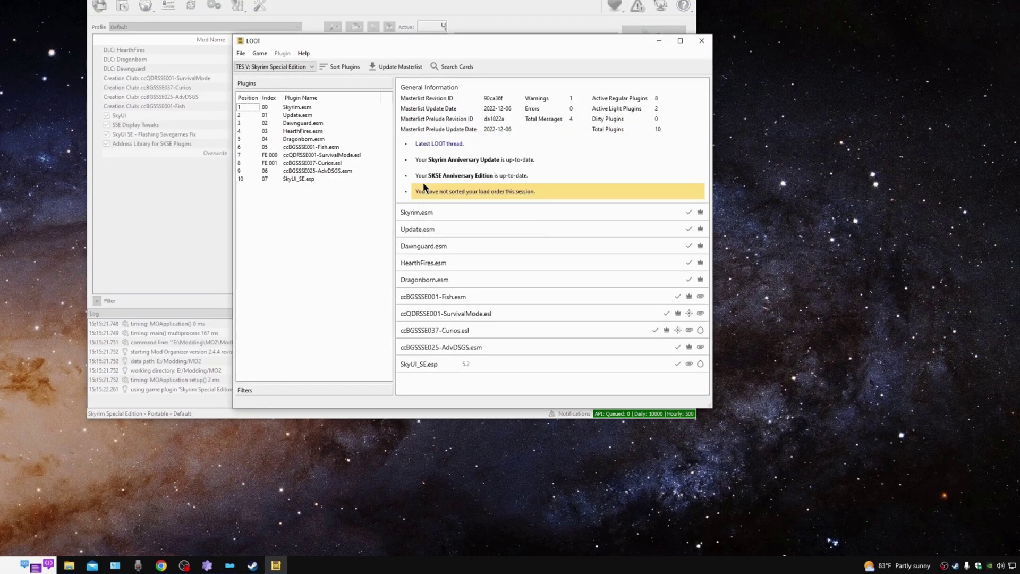
Step: Update the LOOT masterlist and sort the plugin load order, closing LOOT when done
click(387, 67)
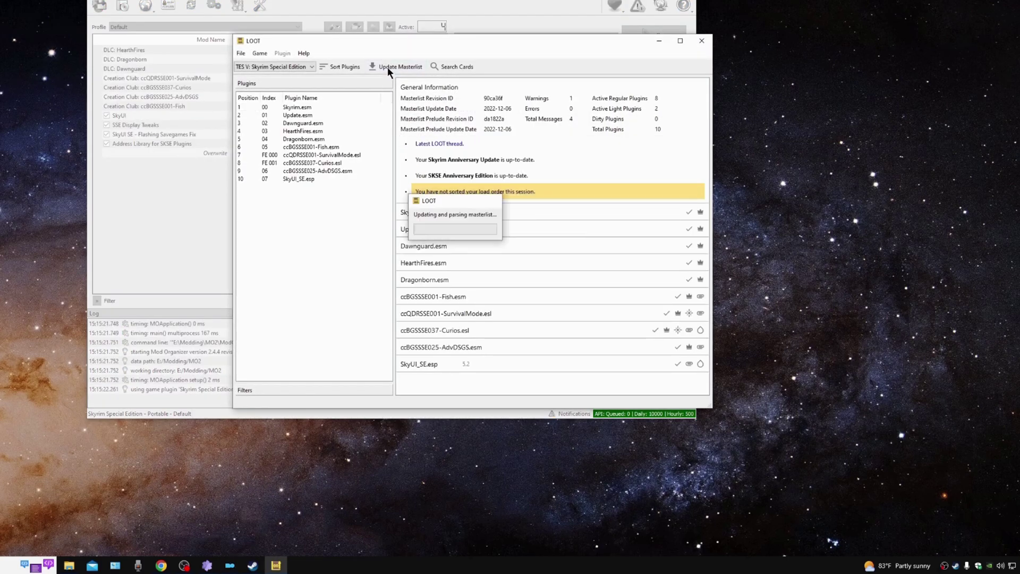
click(353, 66)
click(515, 236)
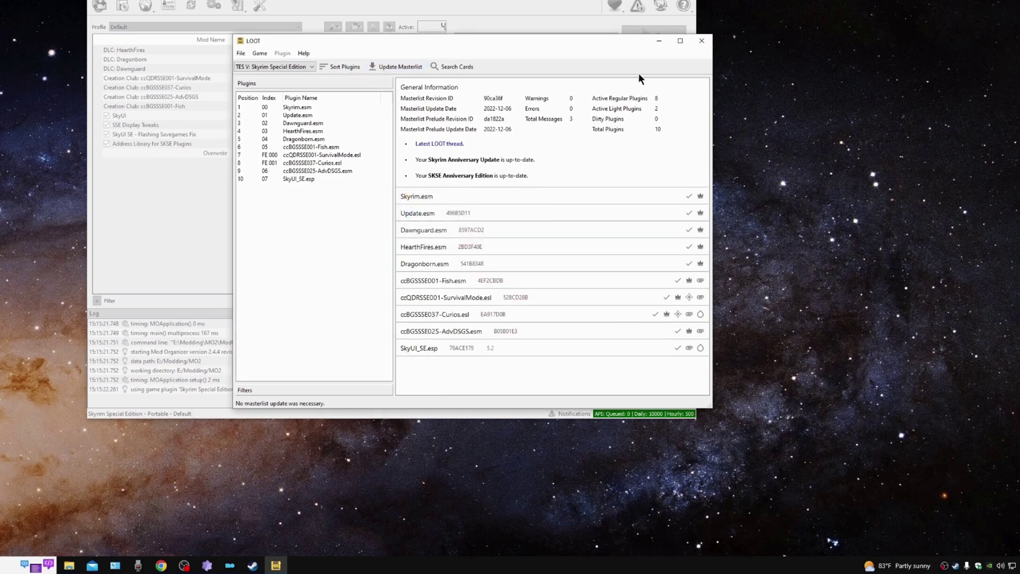
click(701, 41)
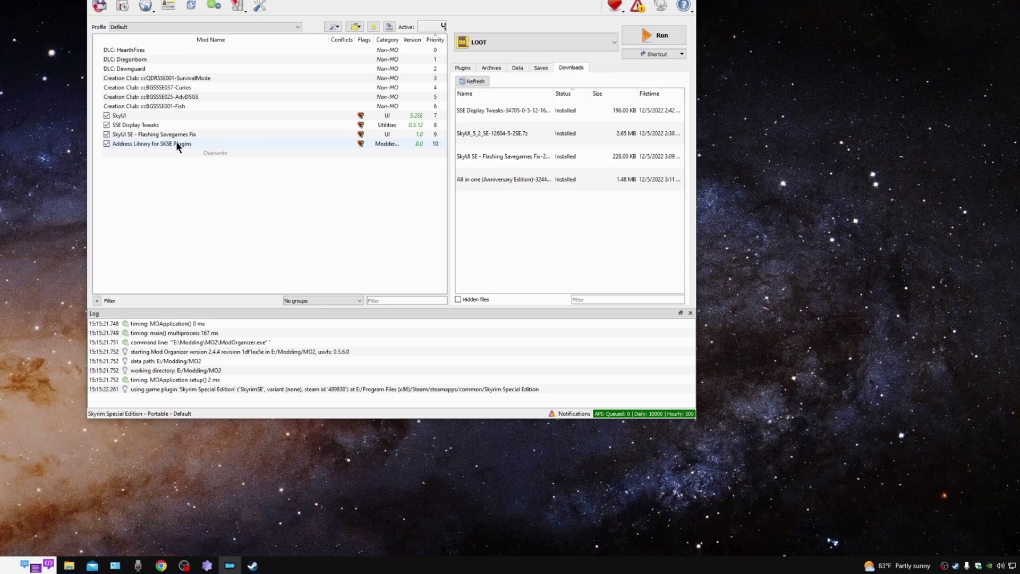
Step: Show the plugin load order in Mod Organizer, and launch the game with SKSE as the selected program
click(463, 68)
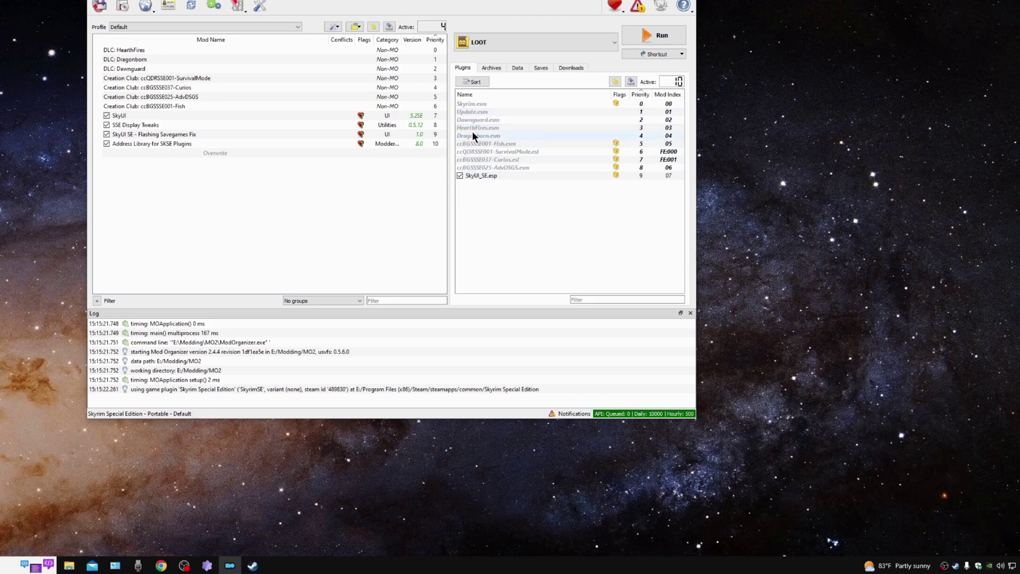
click(348, 180)
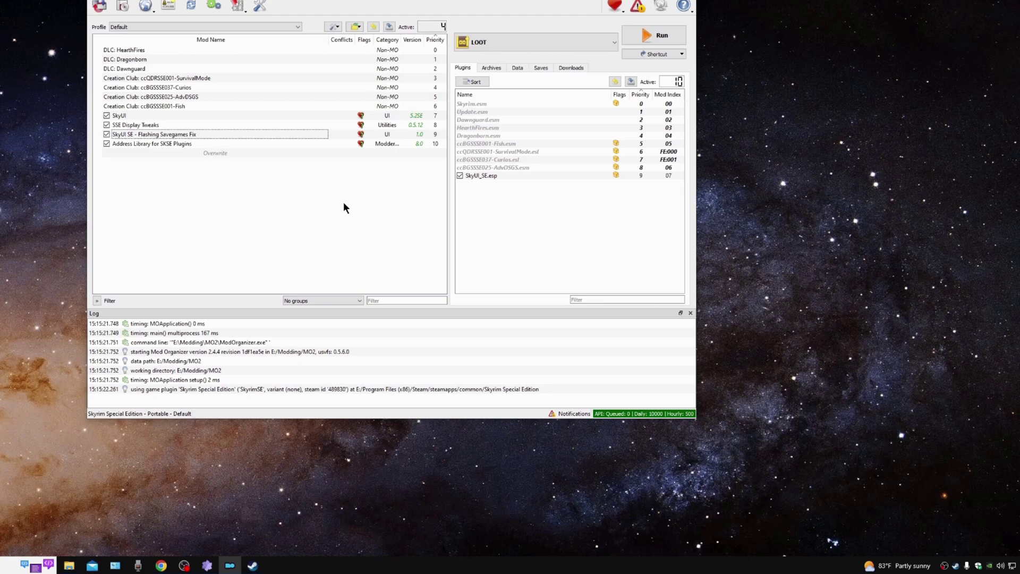
click(512, 46)
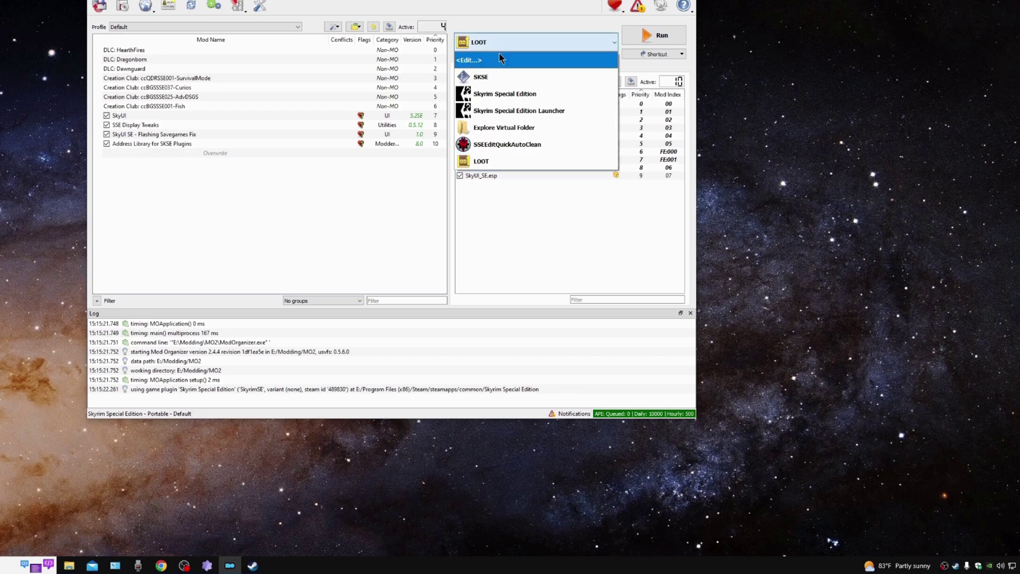
click(486, 80)
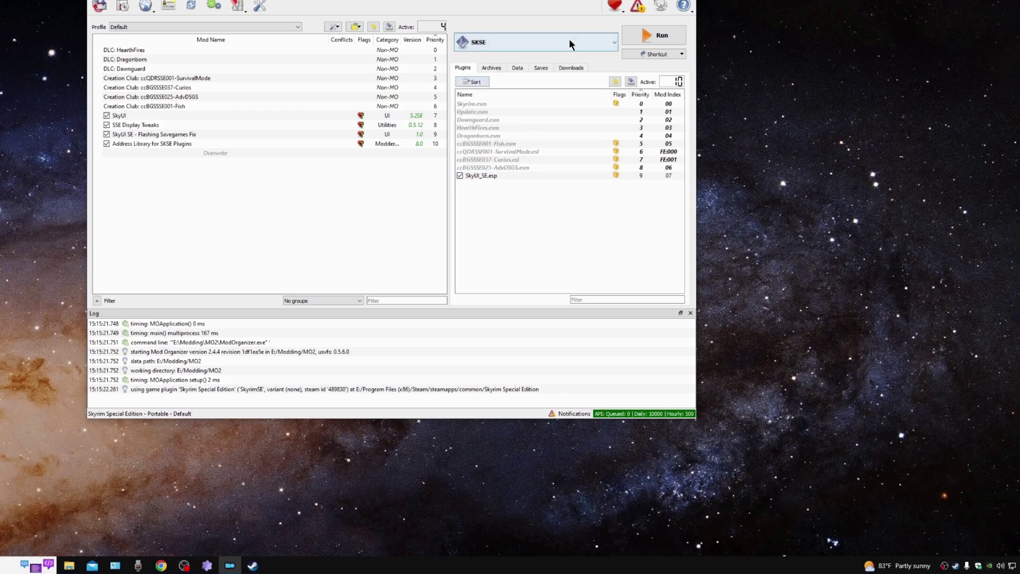
click(639, 36)
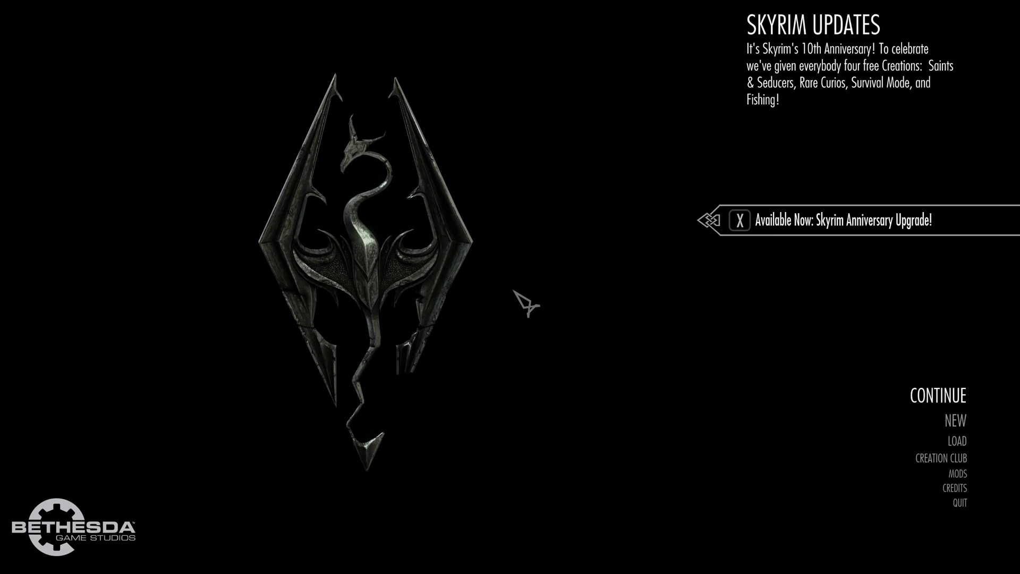
Step: Start a new Skyrim game with the mods loaded, accepting that achievements are disabled
click(948, 423)
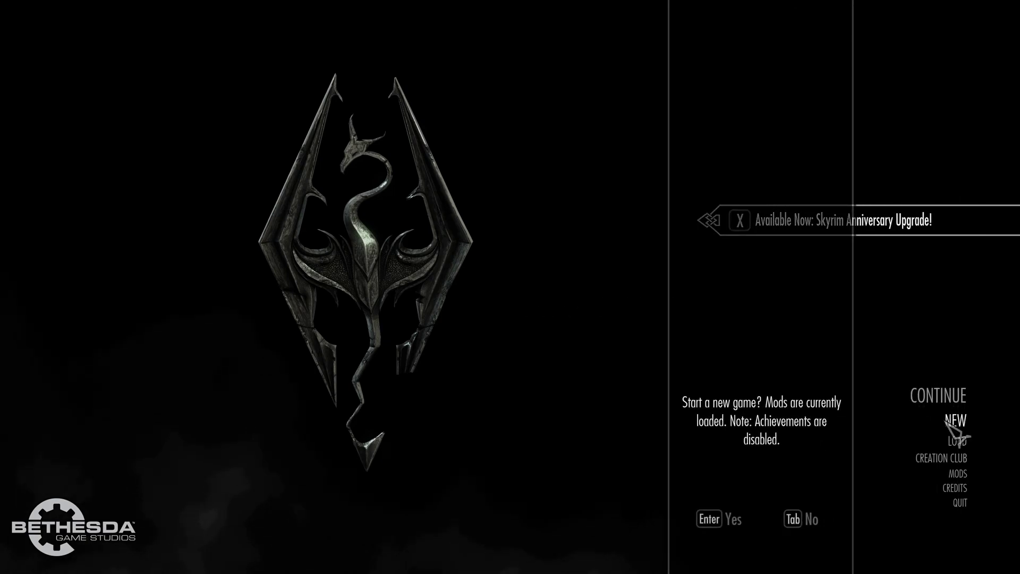
click(718, 518)
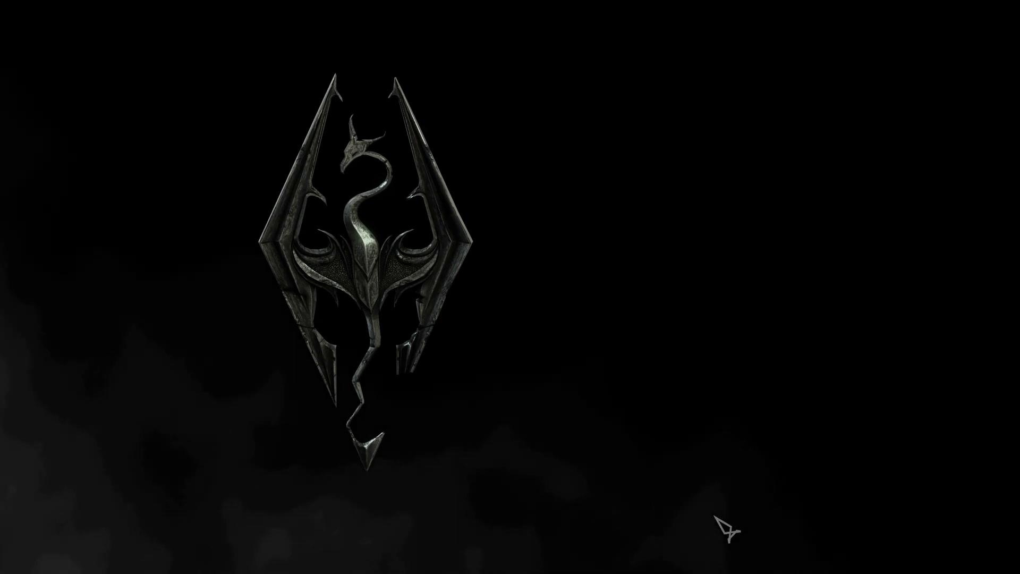